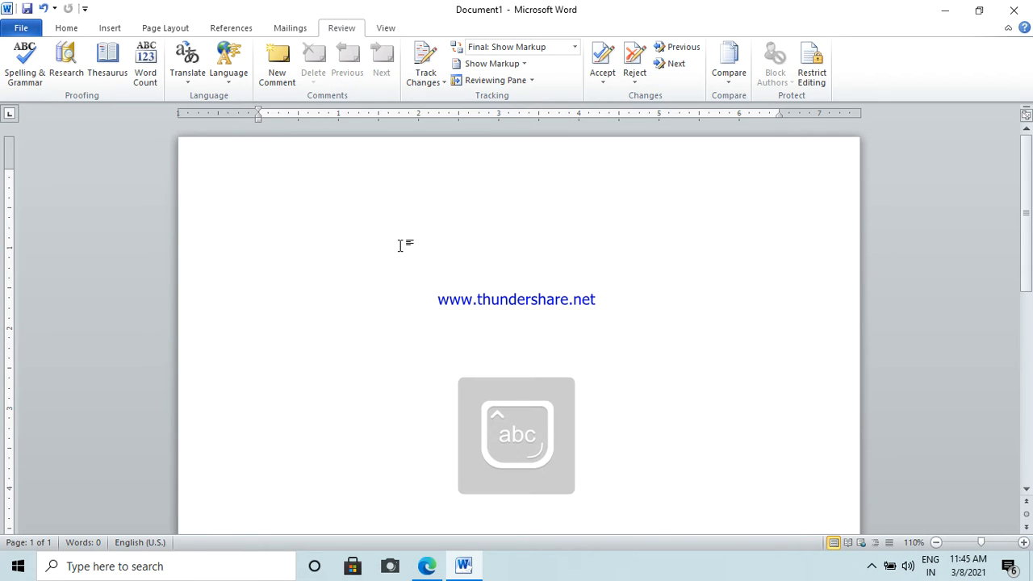
- Enter "goud" on the first line of the blank document and "Computer" on the line below it
type("goud")
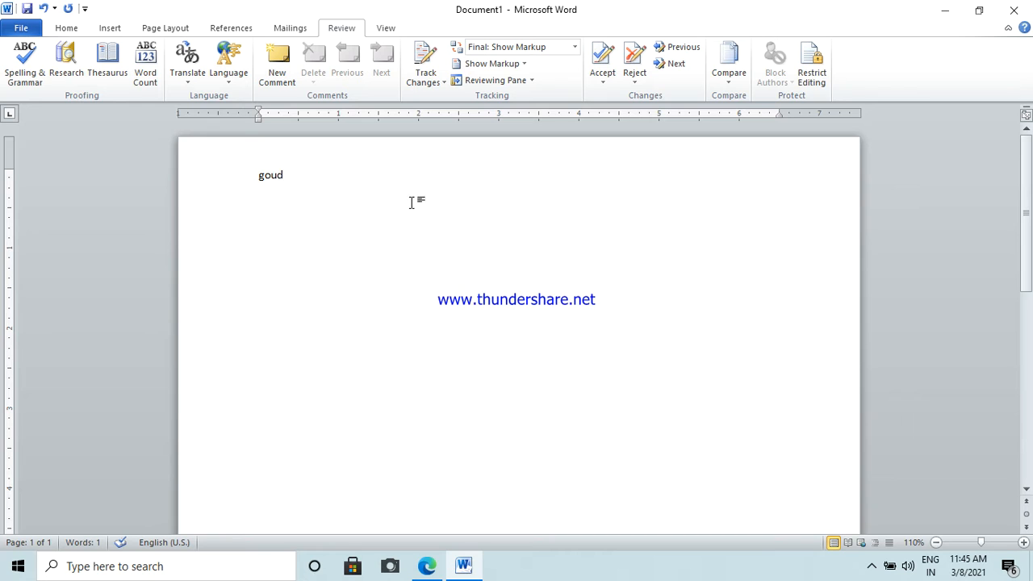
left_click_drag(352, 179, 227, 183)
left_click(1023, 542)
left_click(1023, 542)
left_click(1023, 542)
left_click(1023, 542)
left_click(1023, 542)
left_click(1023, 542)
left_click(1023, 542)
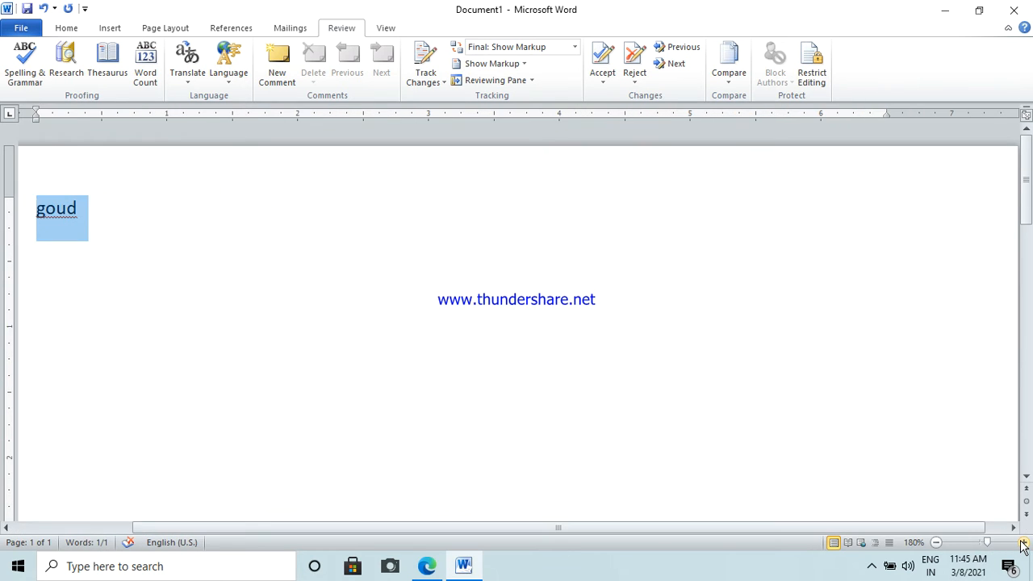
left_click_drag(813, 528, 653, 526)
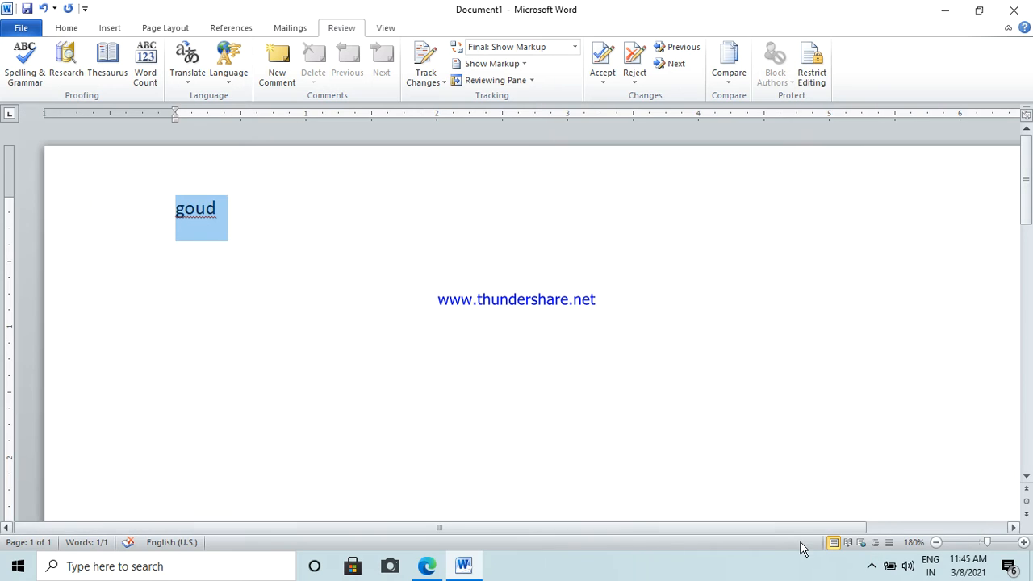
left_click(1023, 542)
left_click_drag(755, 529, 644, 528)
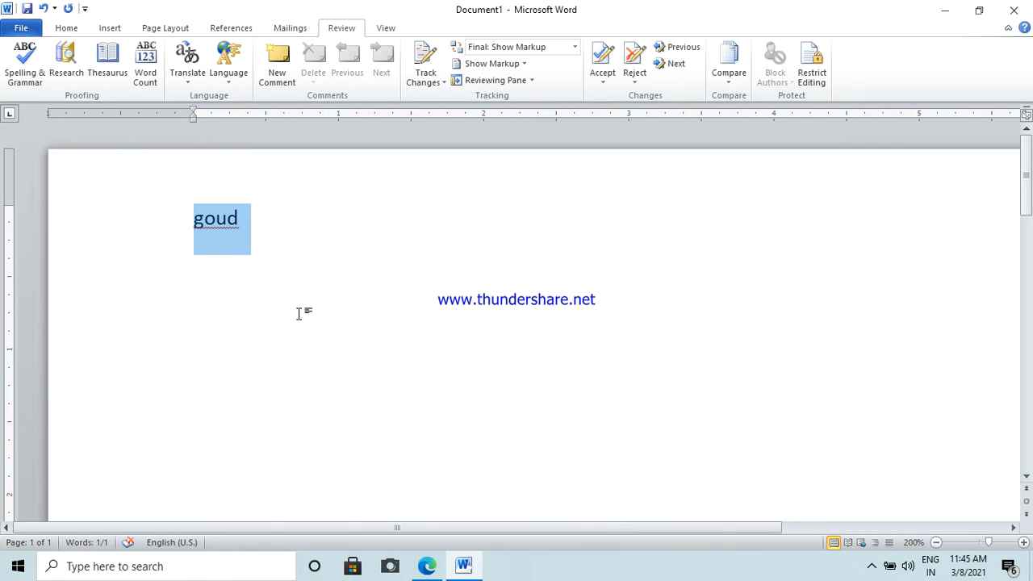
left_click(256, 229)
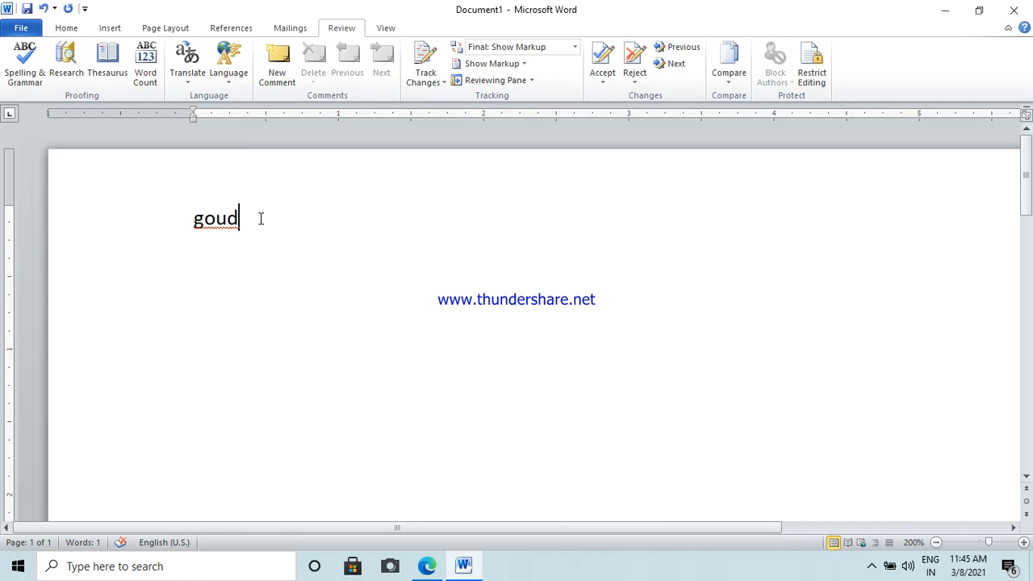
left_click_drag(233, 218, 187, 222)
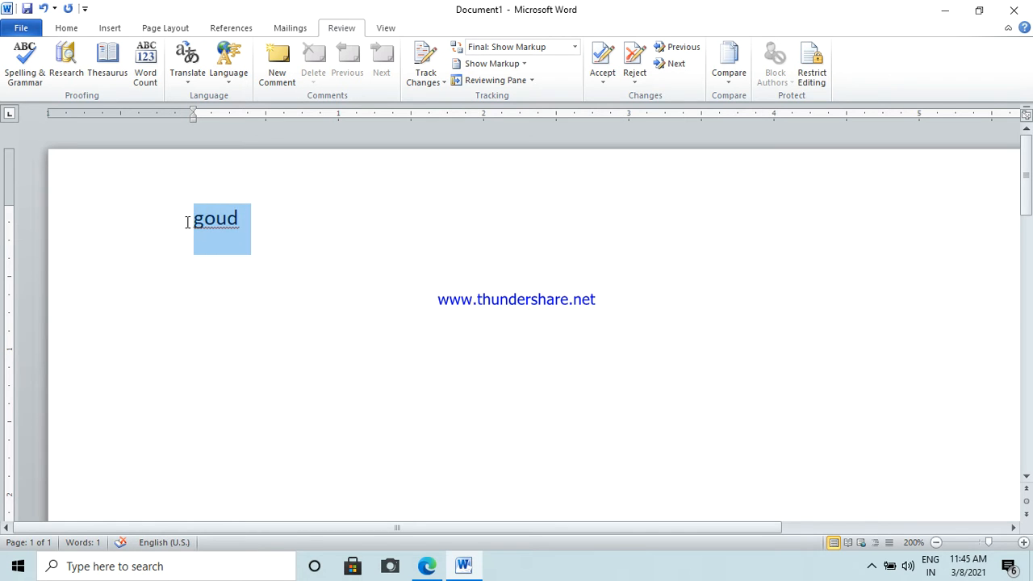
left_click(257, 221)
key("Return")
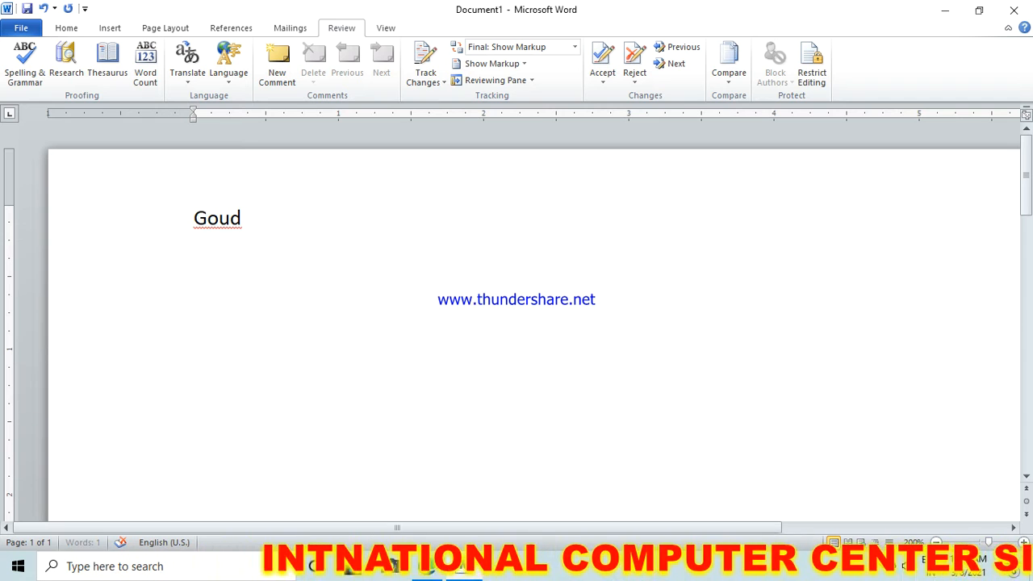
type("Computer")
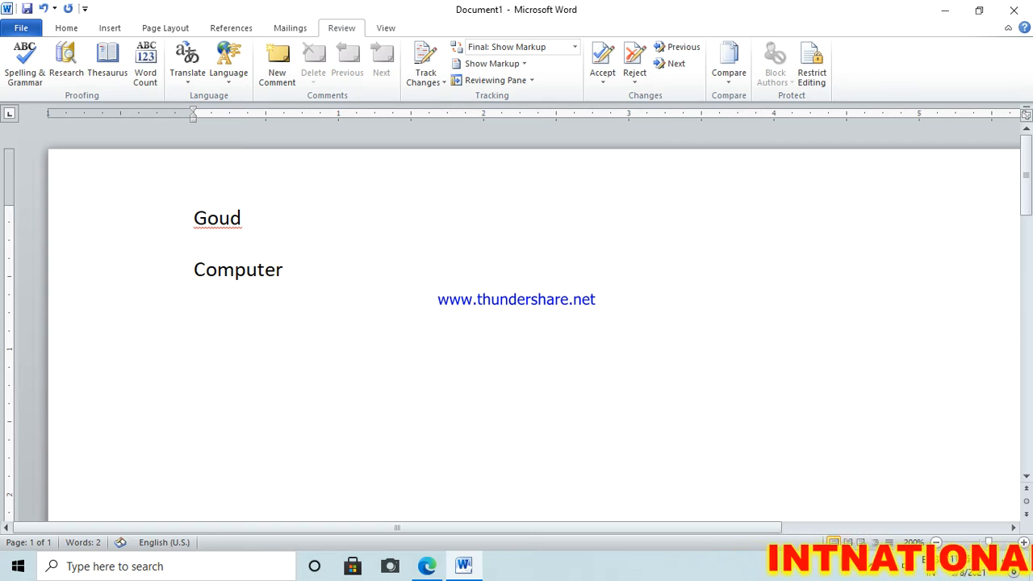
left_click(175, 271)
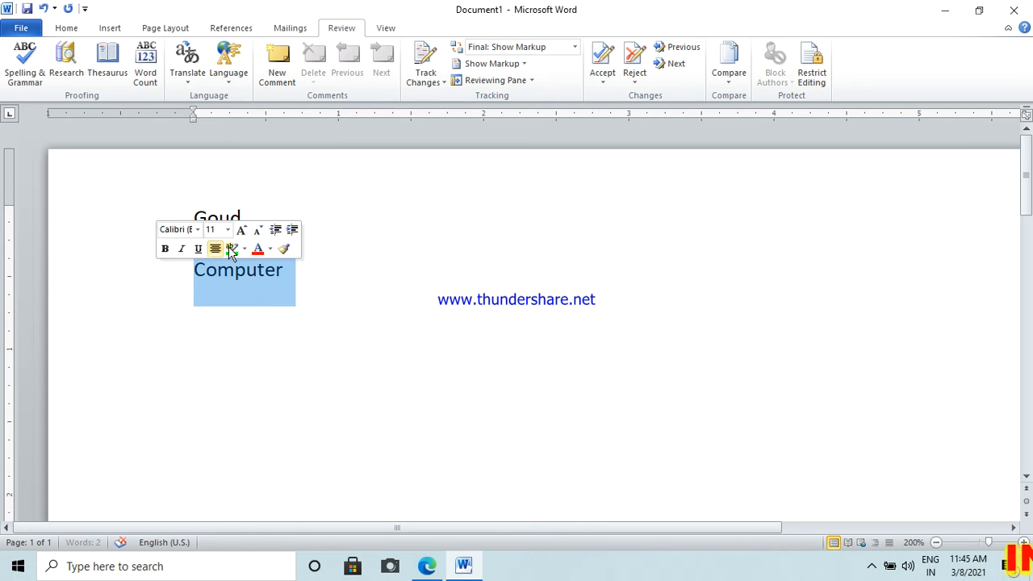
left_click_drag(265, 212, 191, 214)
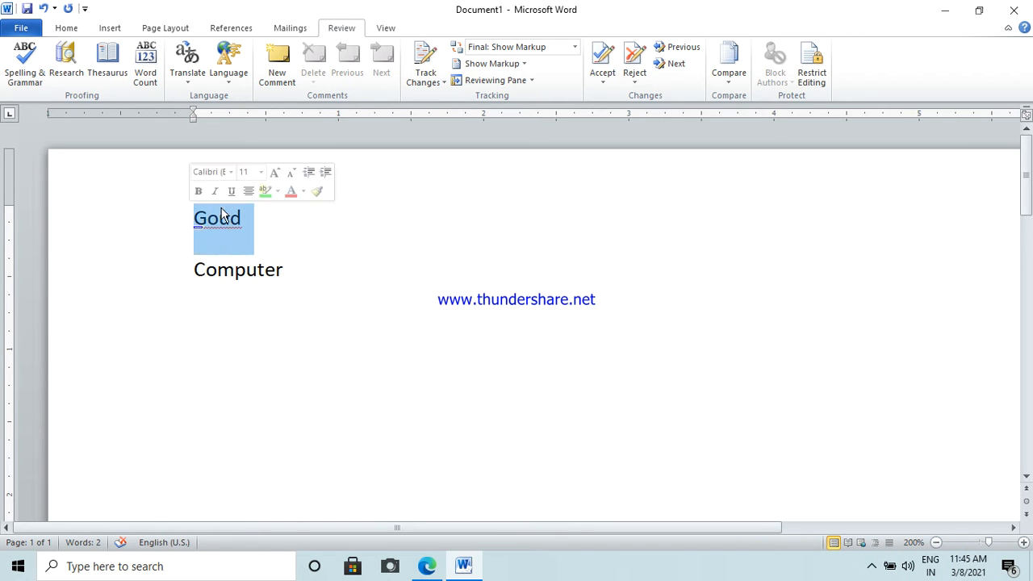
left_click(286, 264)
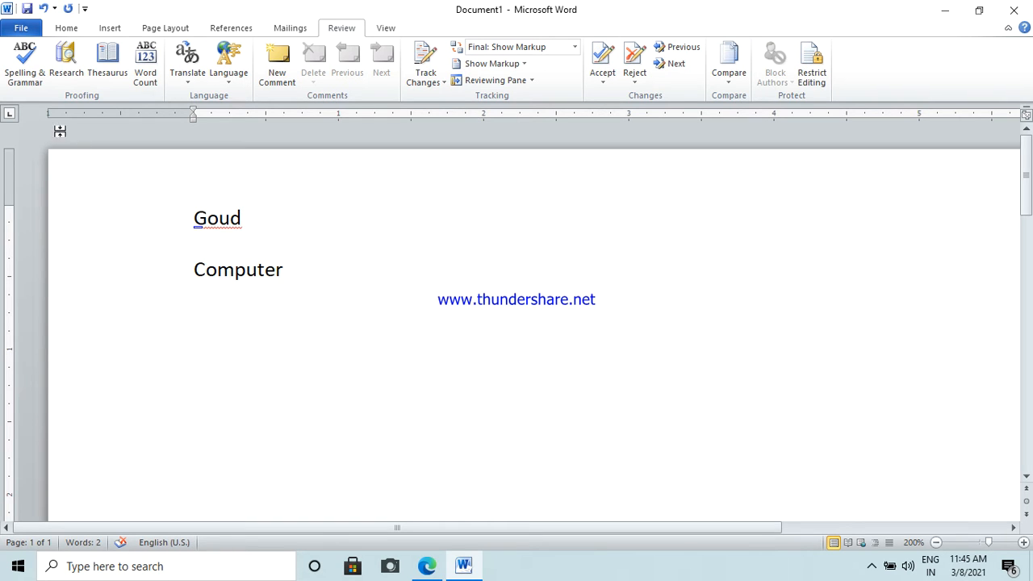
left_click(30, 84)
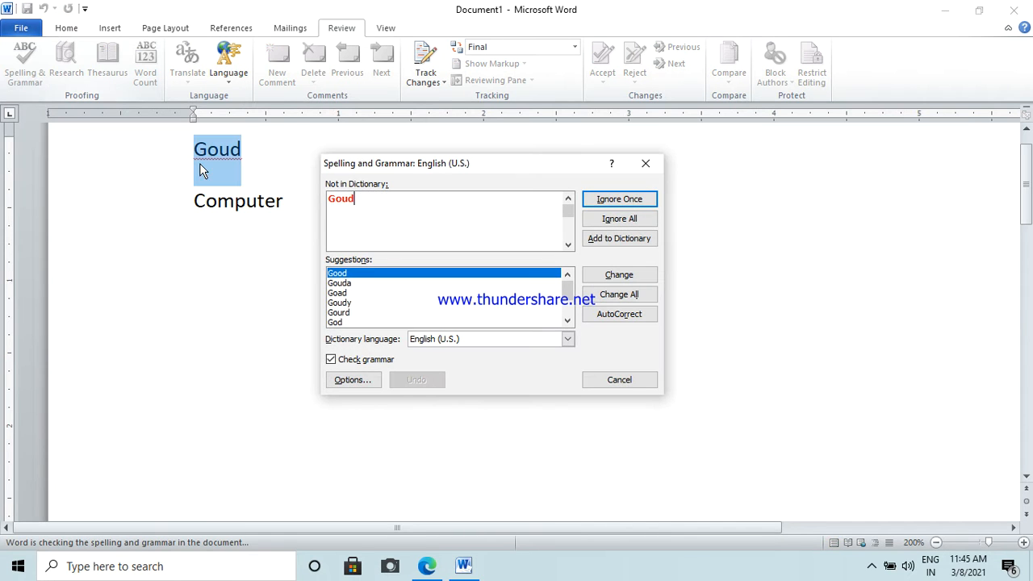
left_click(645, 164)
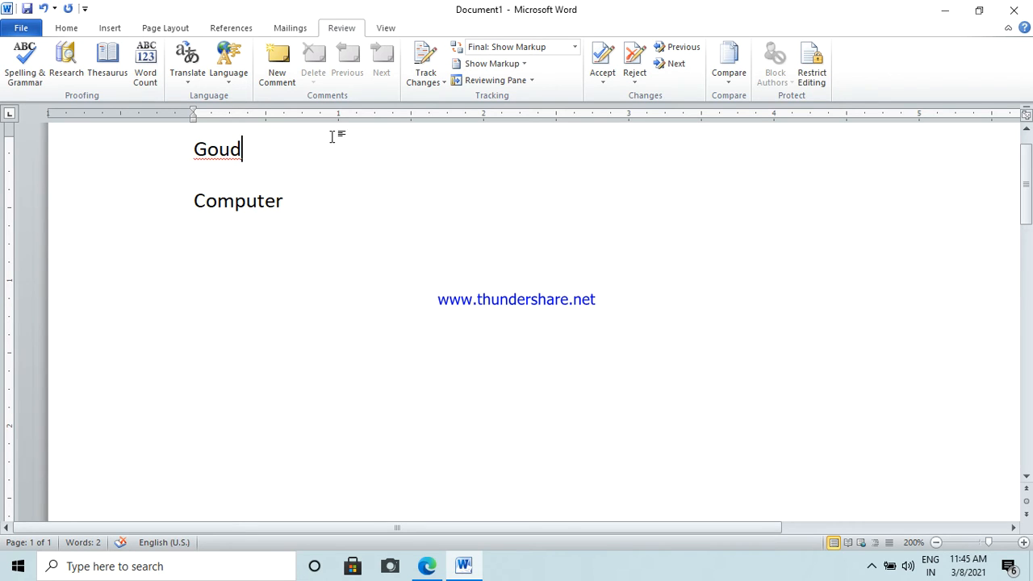
- Run the Spelling & Grammar check and replace "Goud" with the suggestion "Good", closing the check when done
left_click(20, 81)
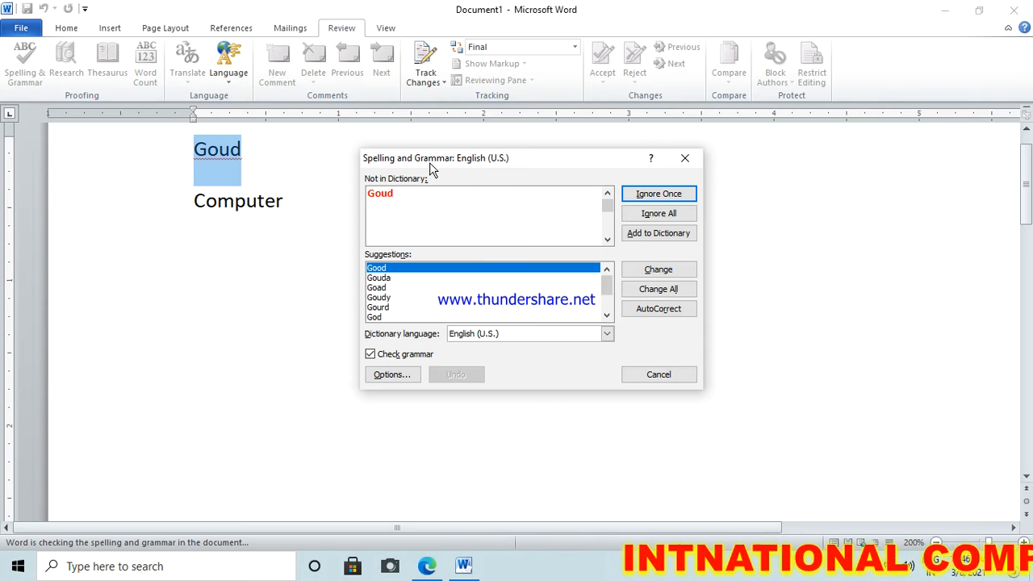
left_click(409, 193)
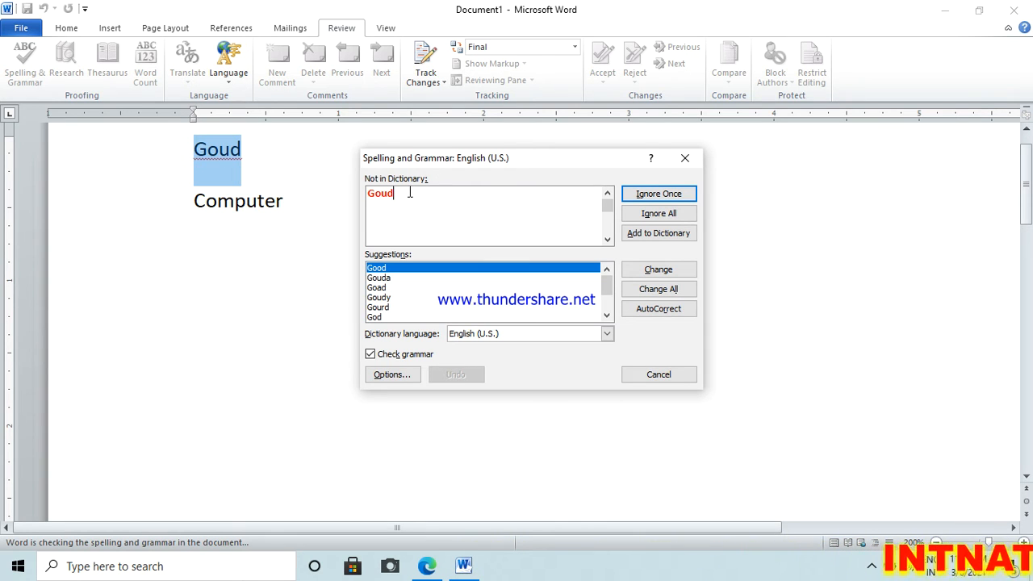
left_click_drag(409, 193, 353, 198)
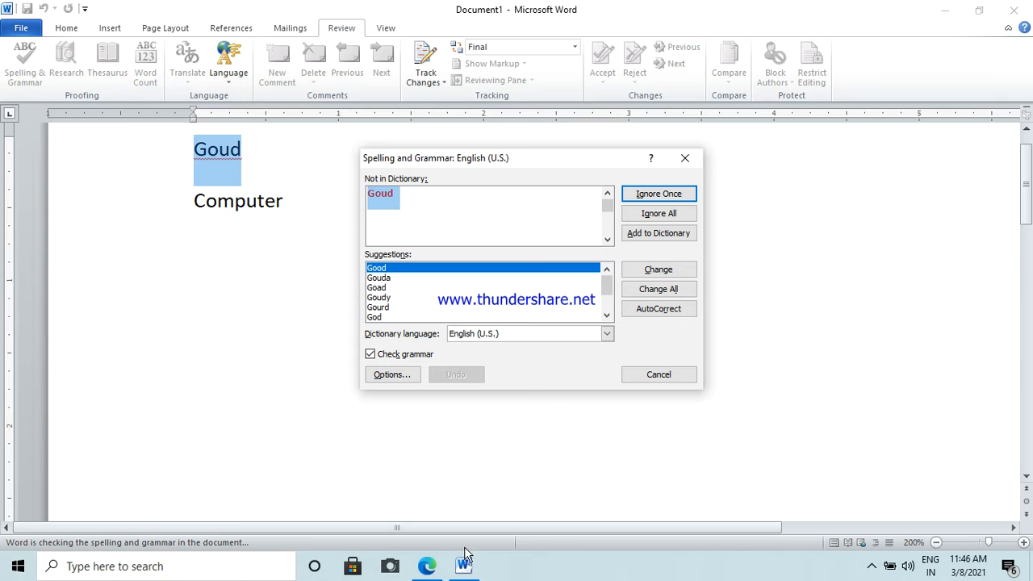
left_click(393, 269)
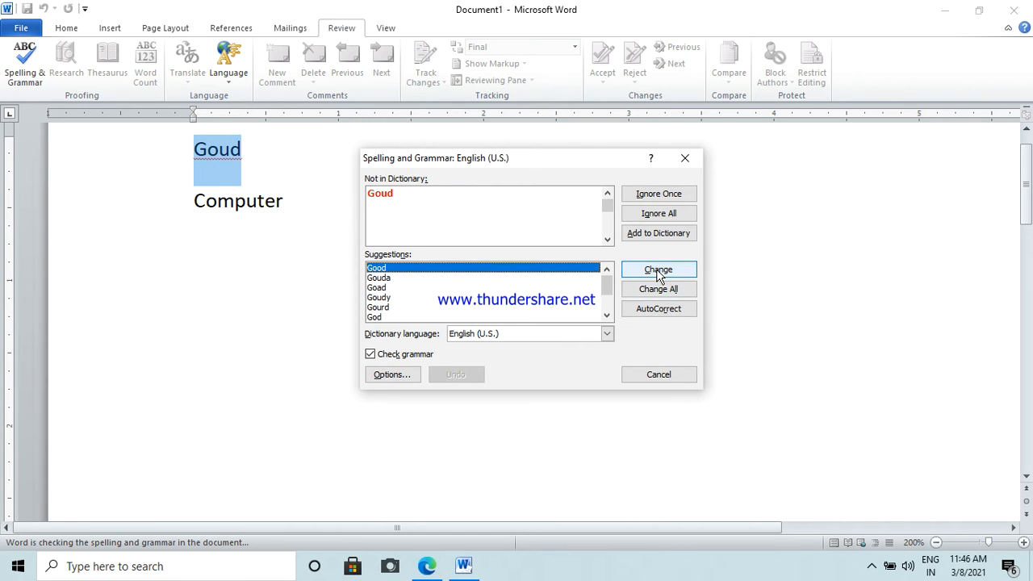
left_click(426, 209)
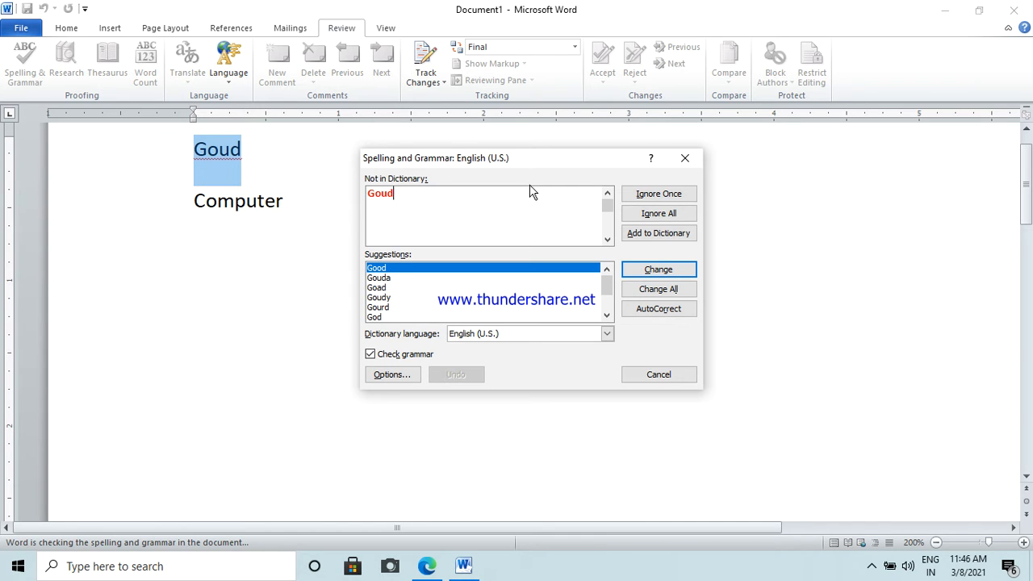
left_click_drag(529, 162, 501, 150)
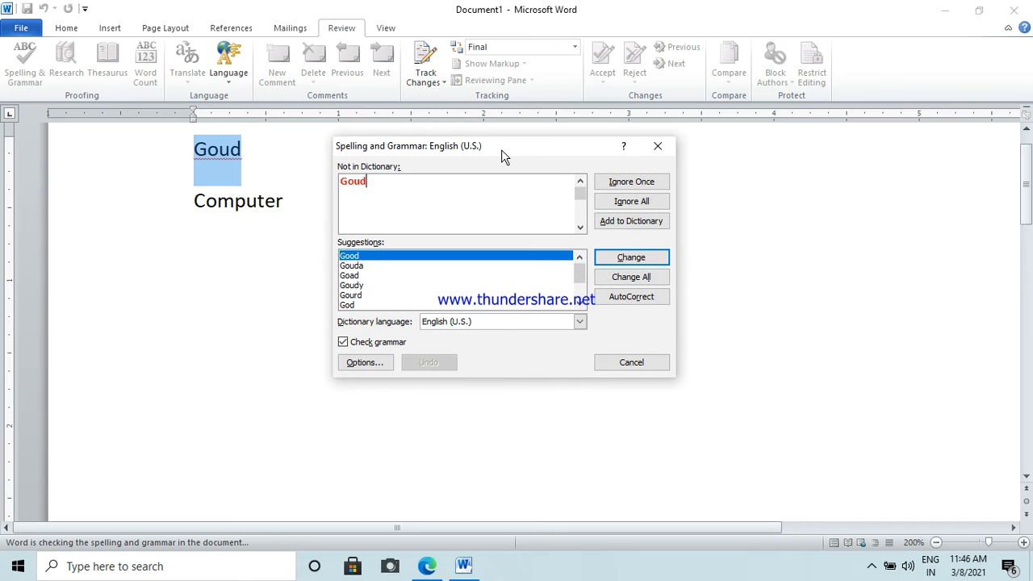
left_click(616, 257)
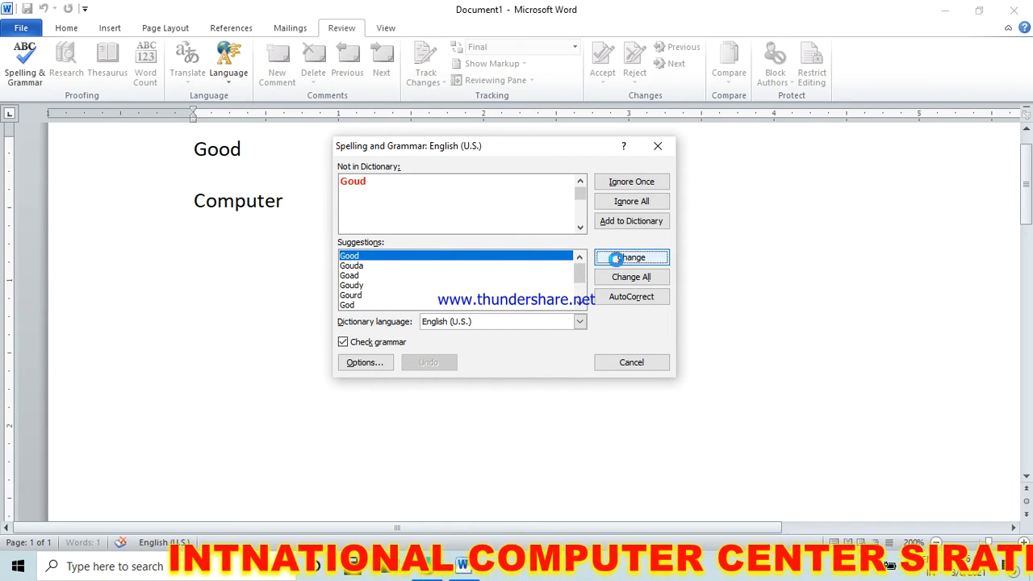
left_click(474, 323)
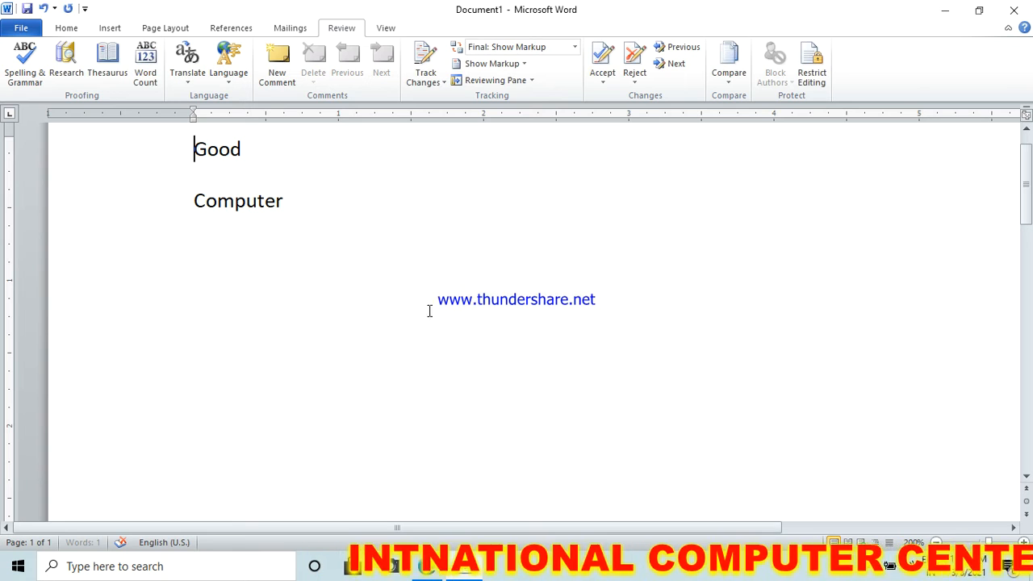
- Open Research for the word "Good" on the first line of the document
double_click(201, 150)
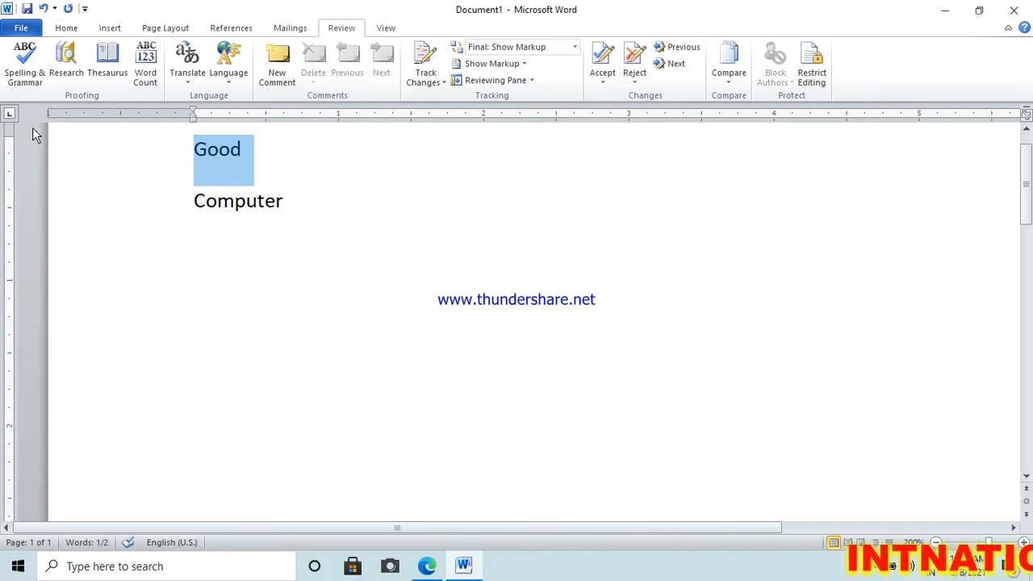
left_click(66, 80)
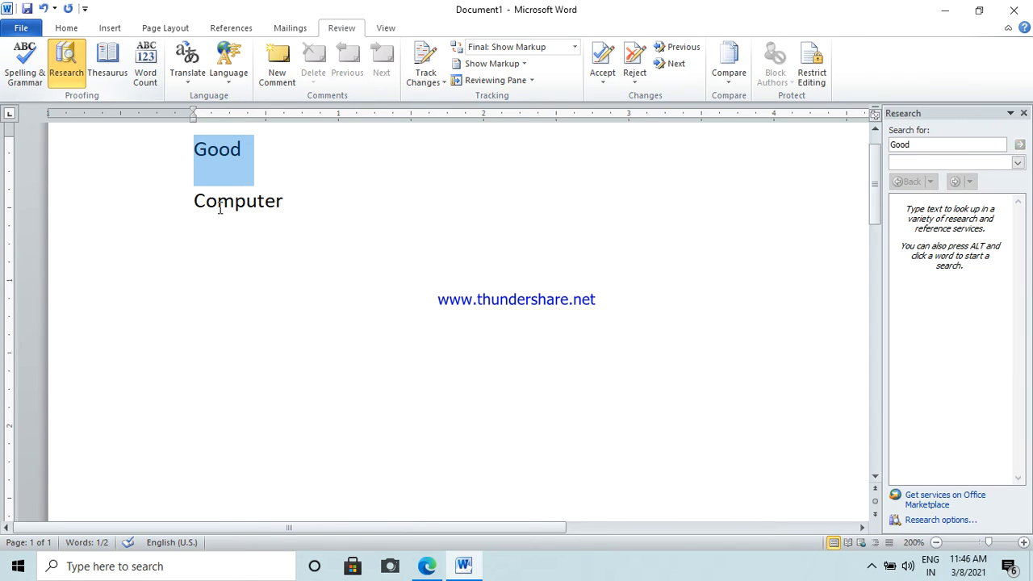
left_click(264, 160)
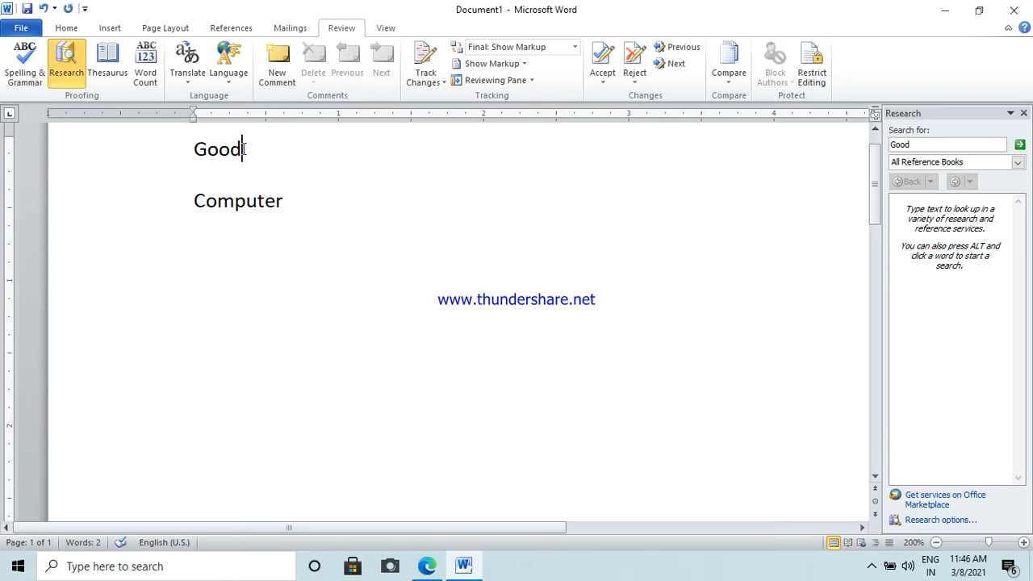
double_click(242, 152)
left_click(263, 157)
left_click_drag(263, 157, 213, 152)
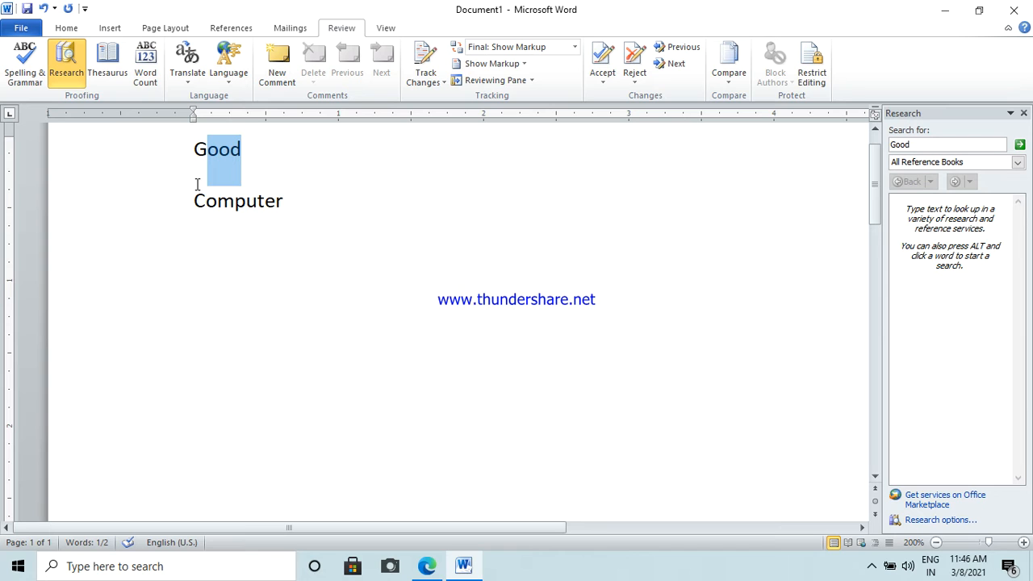
left_click(260, 145)
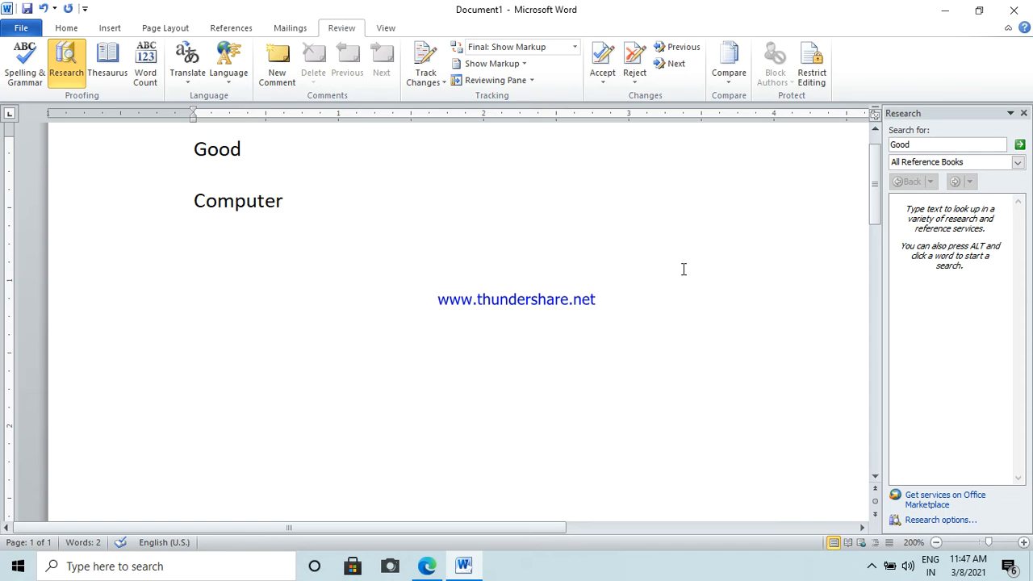
- Look up synonyms for "Good" and for "god" in the English (U.S.) thesaurus
left_click(108, 73)
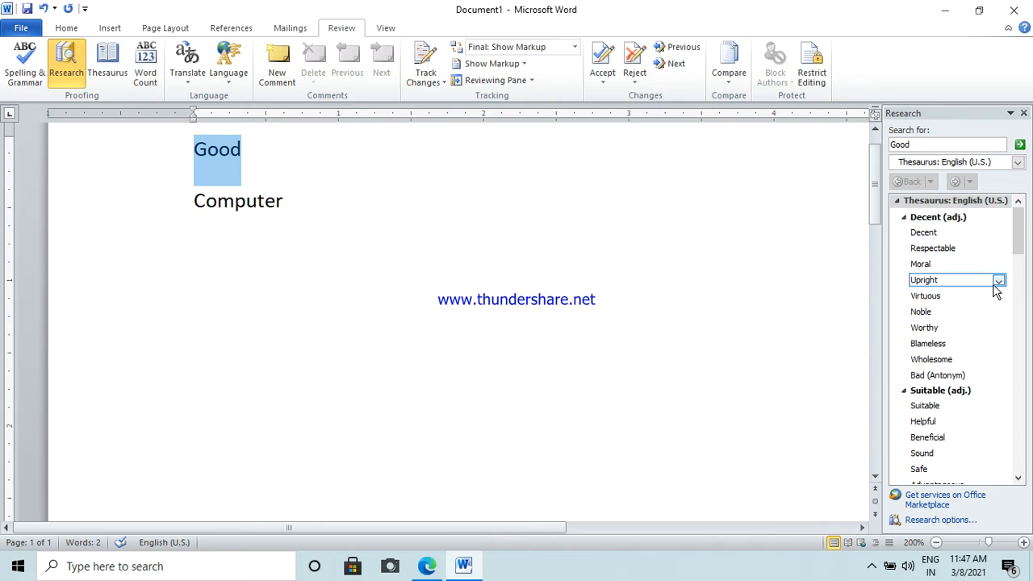
mouse_move(1018, 230)
left_mouse_down()
mouse_move(1026, 323)
mouse_move(1021, 230)
left_mouse_up()
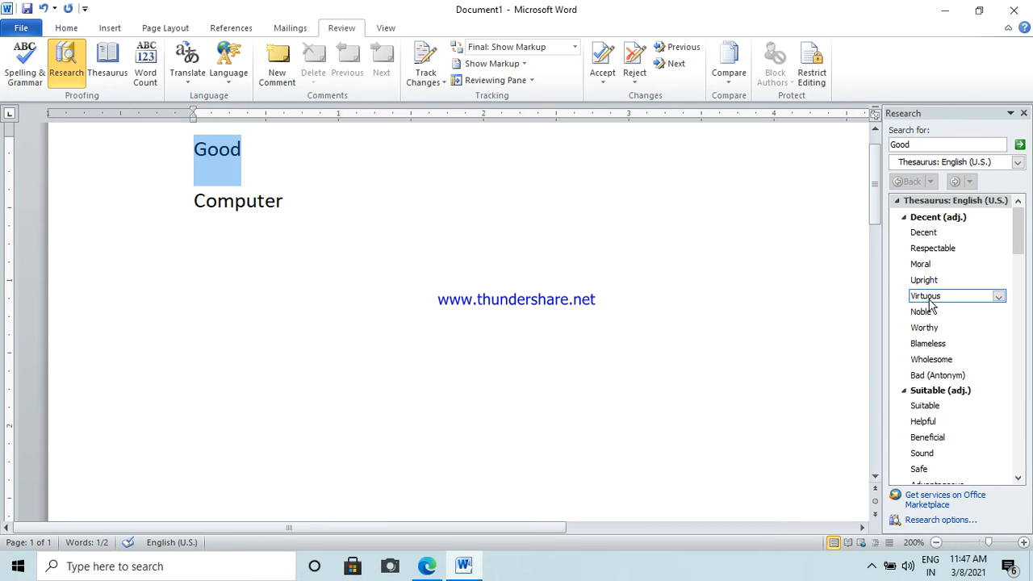
left_click_drag(916, 150, 881, 151)
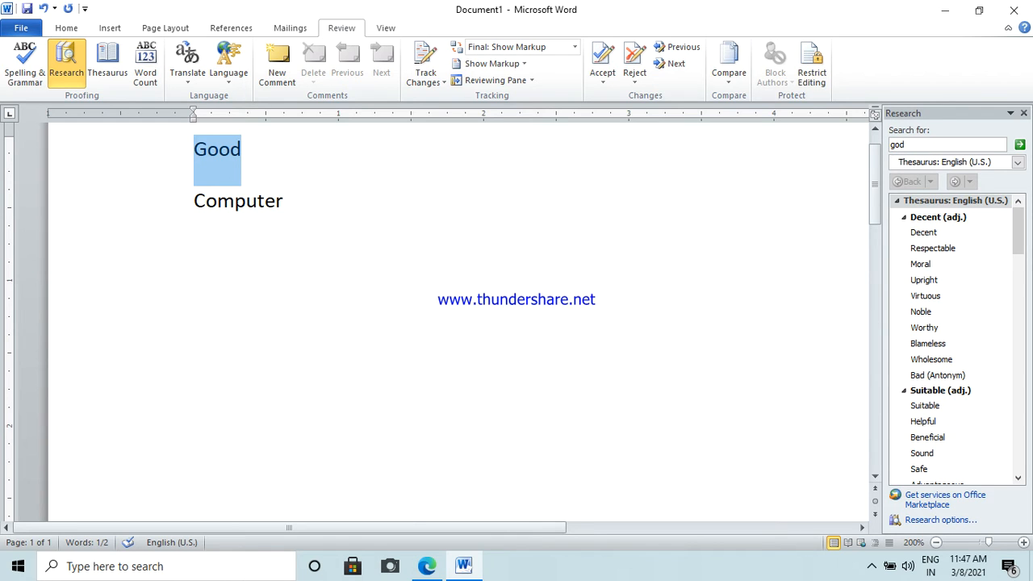
key("Return")
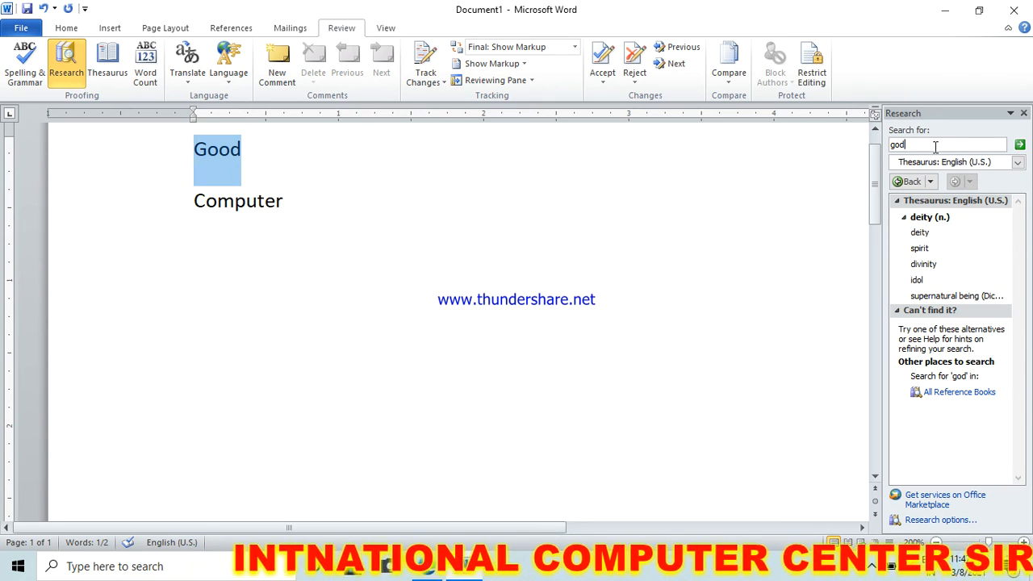
- Search the English (U.S.) thesaurus for "computer" and examine the listed synonyms
left_click_drag(936, 145, 860, 140)
type("computer")
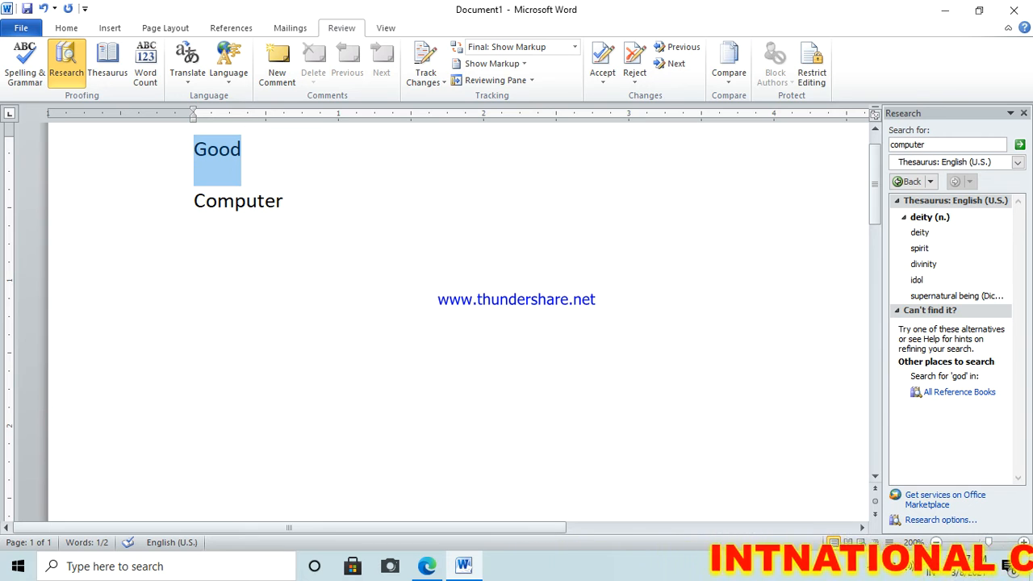
key("Return")
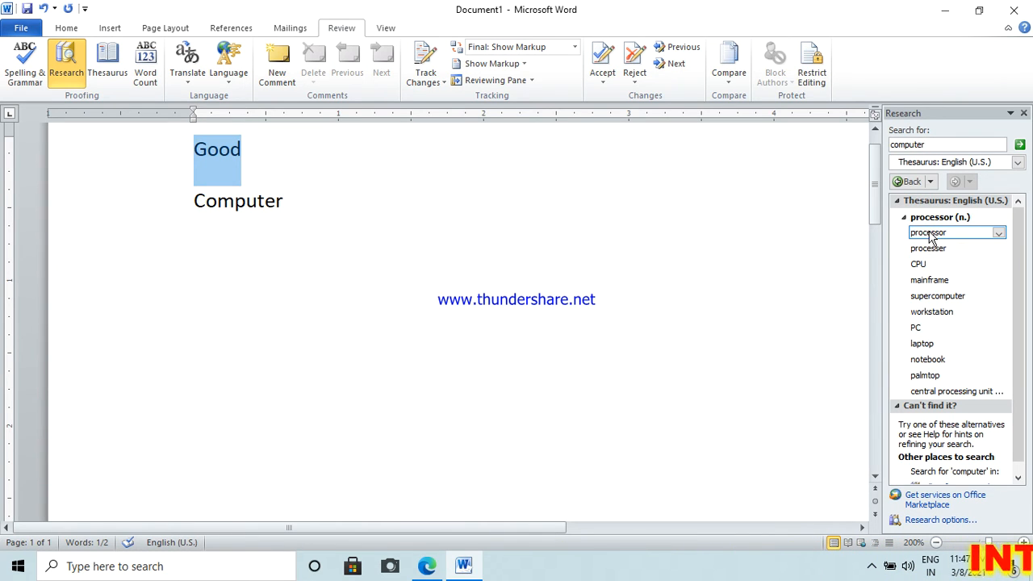
mouse_move(926, 252)
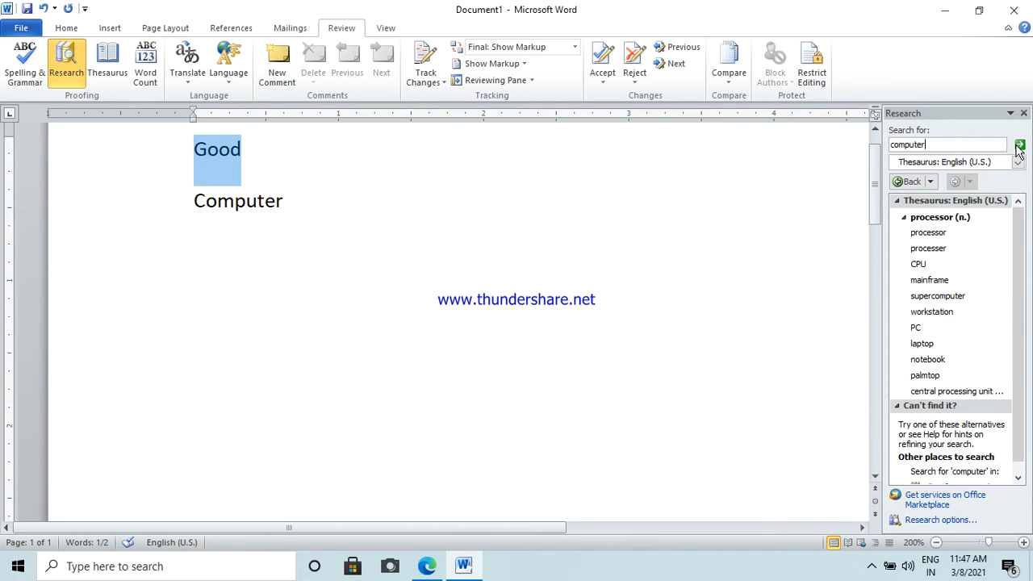
- Close the research results and delete all text in the document
left_click(1023, 113)
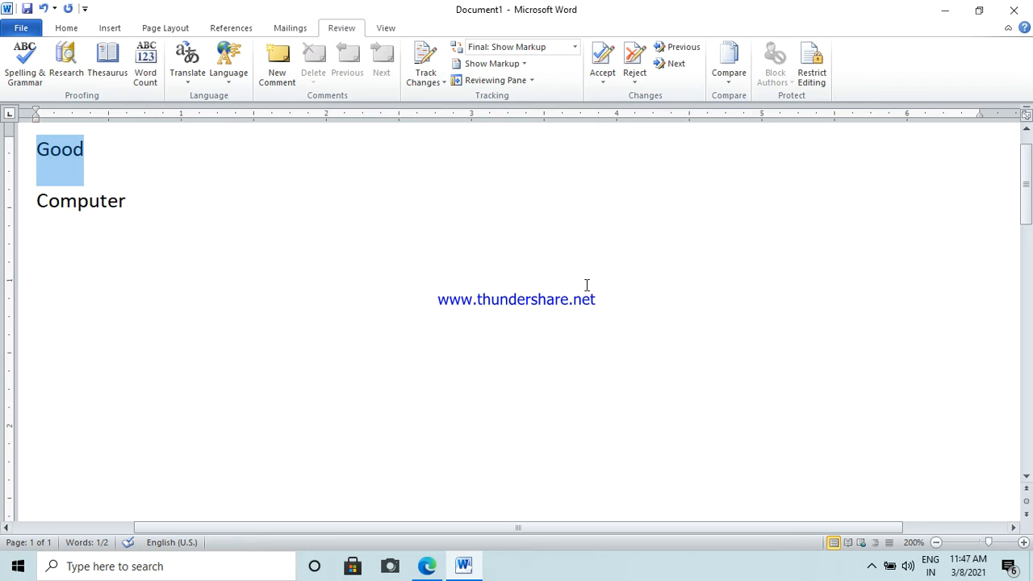
key("ctrl+a")
key("Delete")
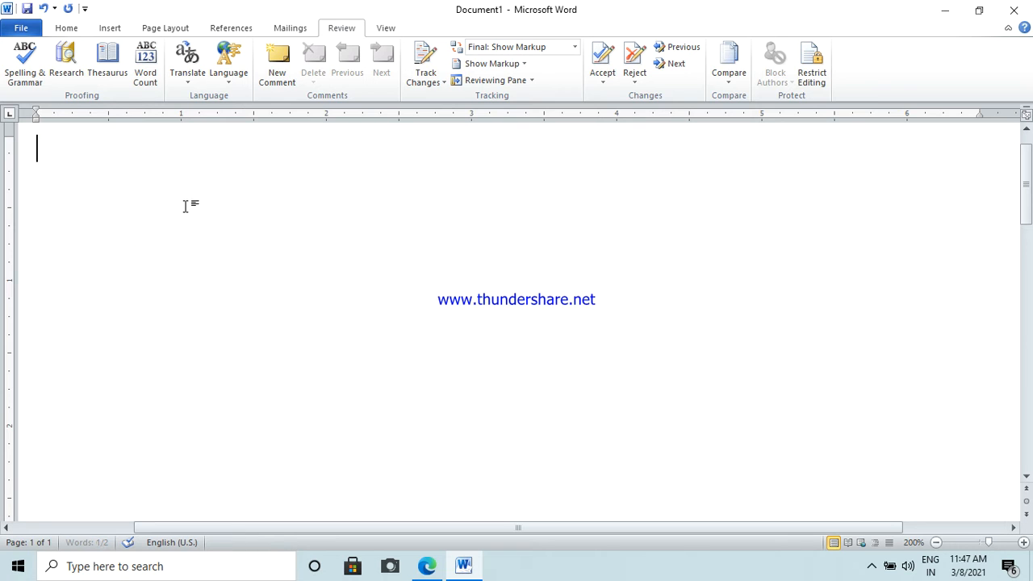
- Fill the document with sample paragraphs using =rand() and check the word count for most of the second paragraph
type("=rand(")
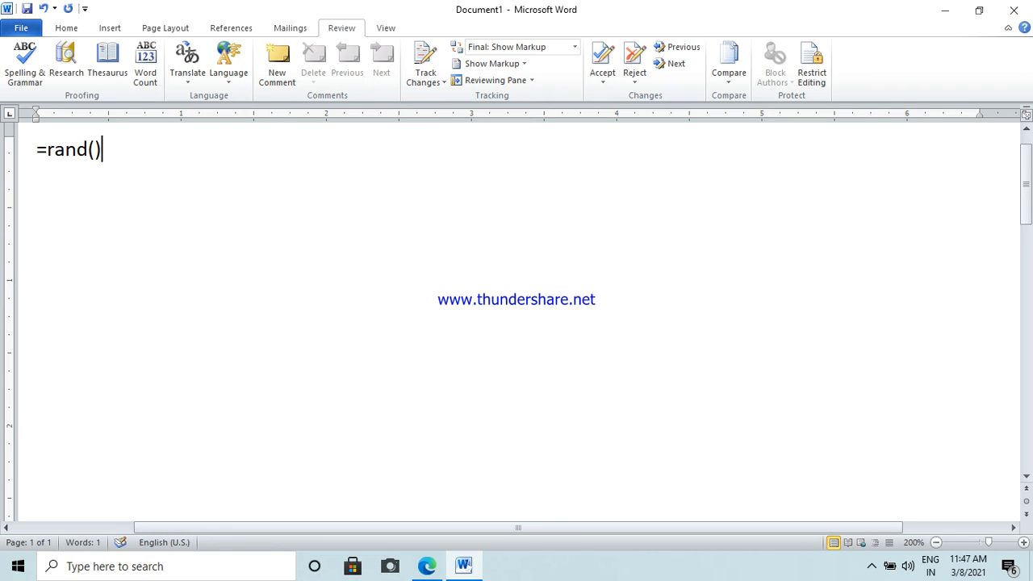
key("Return")
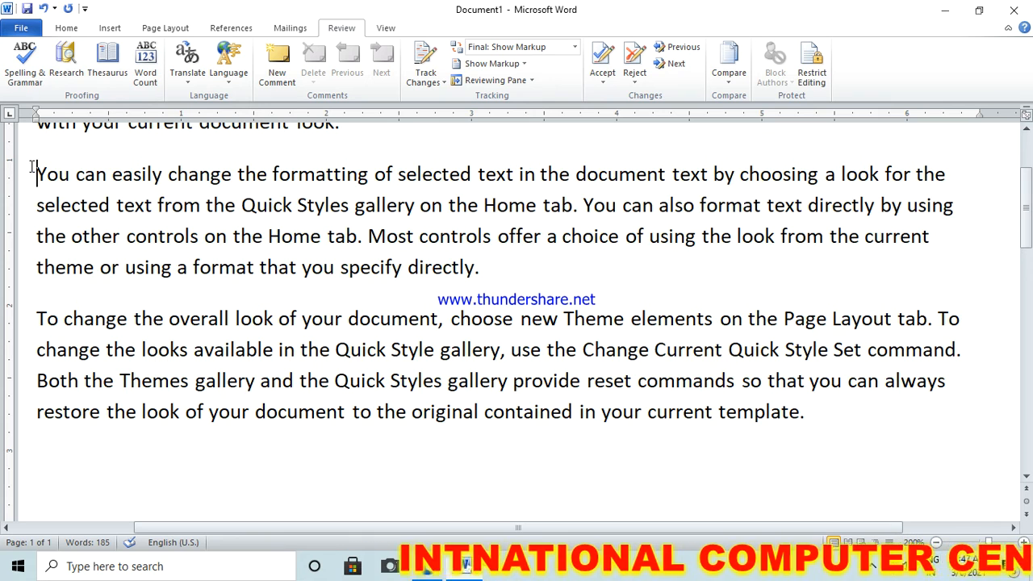
left_click_drag(34, 173, 379, 268)
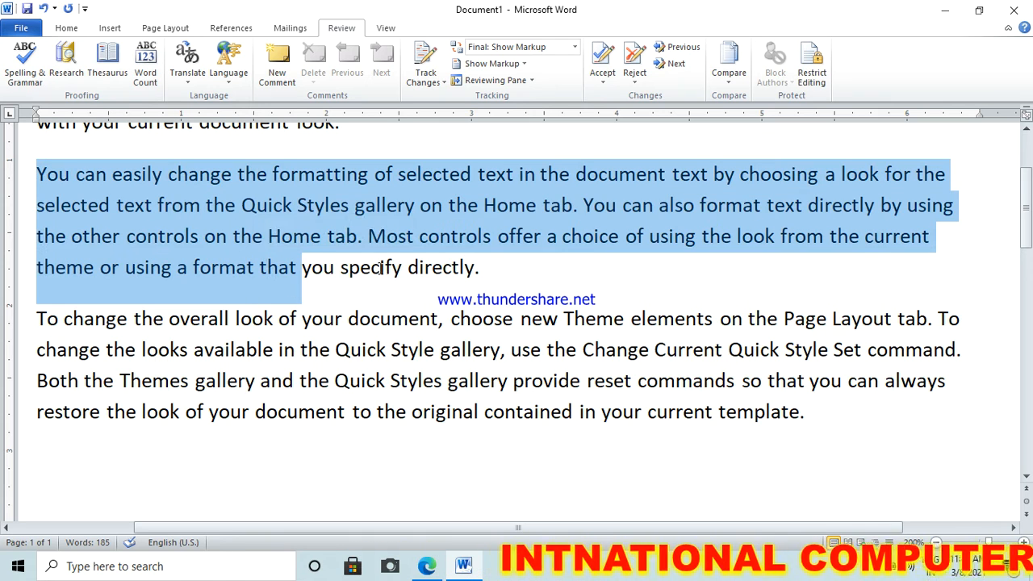
left_click(147, 80)
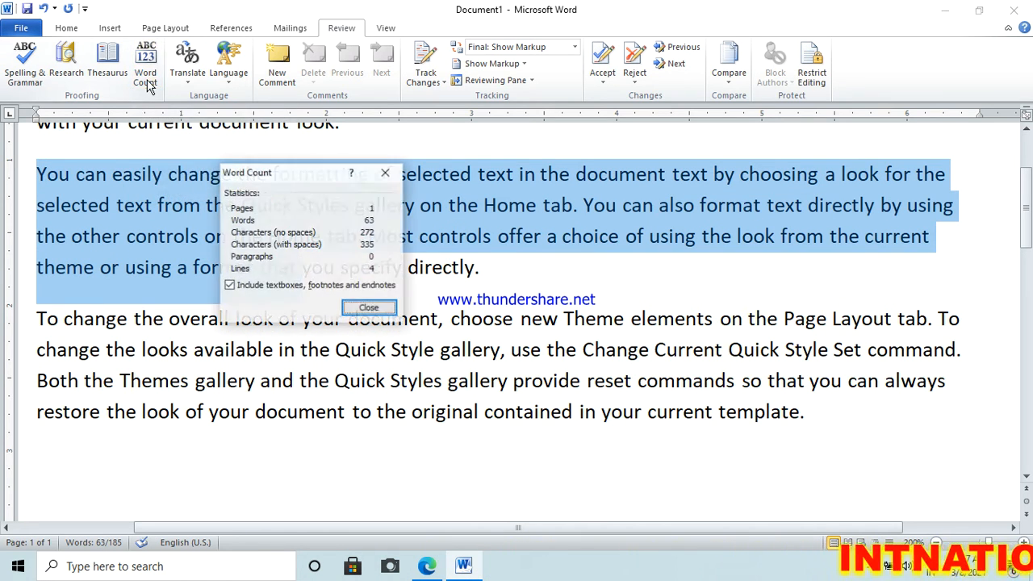
left_click_drag(323, 172, 228, 126)
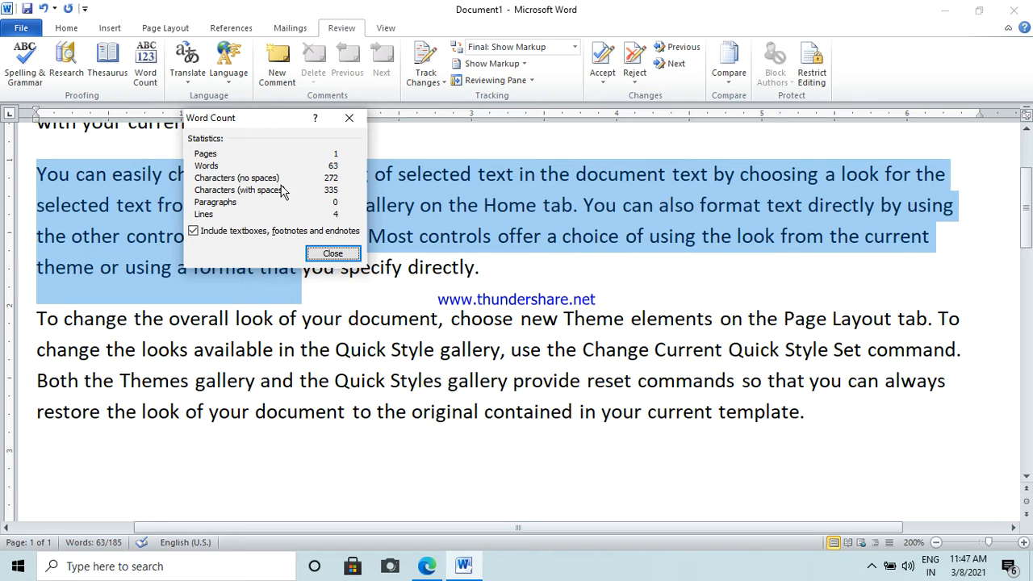
left_click(330, 253)
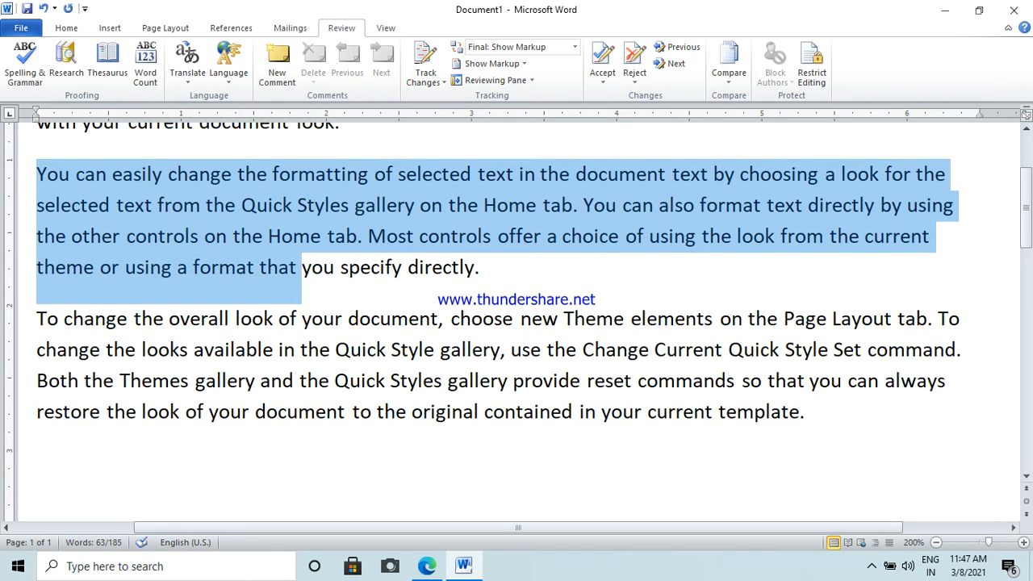
- Check the word count statistics for only the word "change" in the second paragraph
left_click(199, 173)
left_click_drag(172, 177, 223, 178)
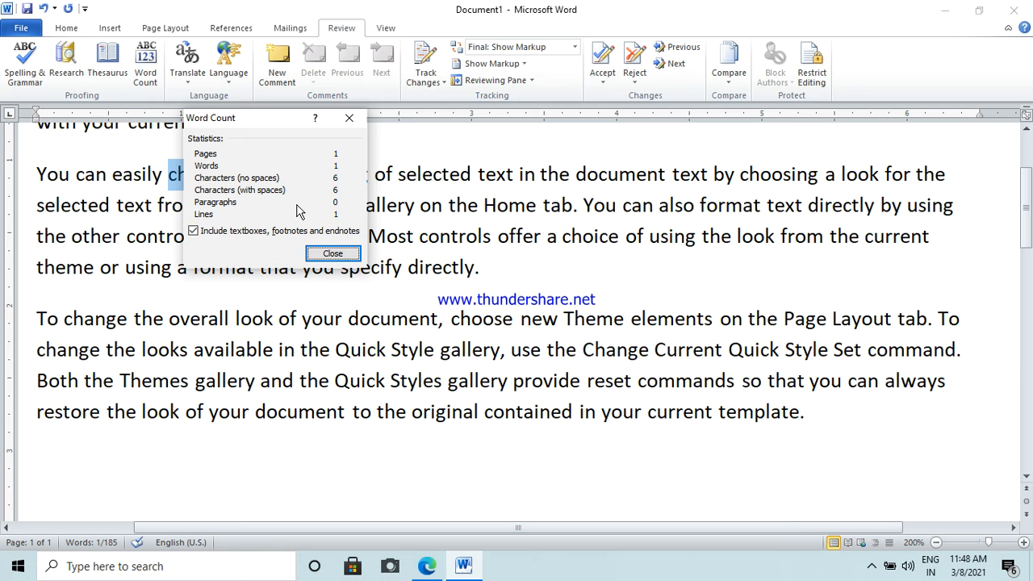
left_click(330, 253)
- Place the cursor in the second paragraph with nothing selected and check the whole document's word count
left_click(201, 205)
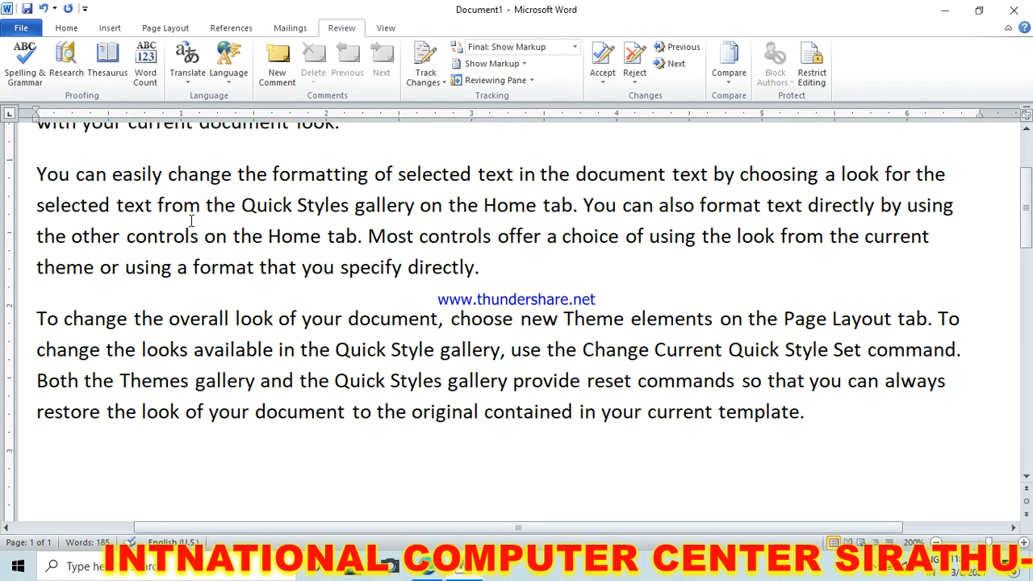
key("Right")
key("Right")
key("Right")
key("Right")
key("Right")
key("Right")
key("Right")
key("Right")
key("Right")
key("Right")
key("Right")
key("Right")
key("Right")
key("Right")
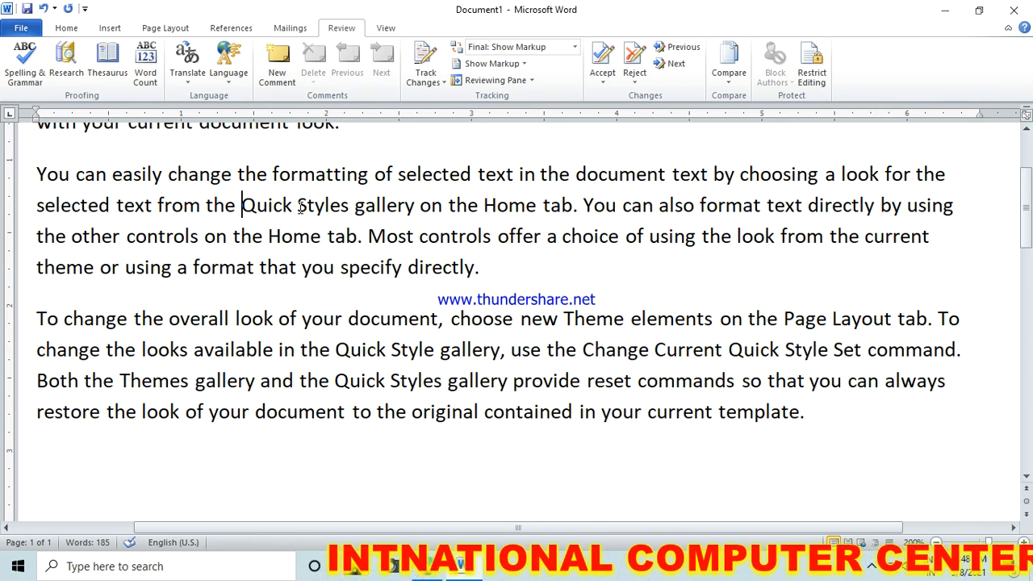
key("ctrl+shift+g")
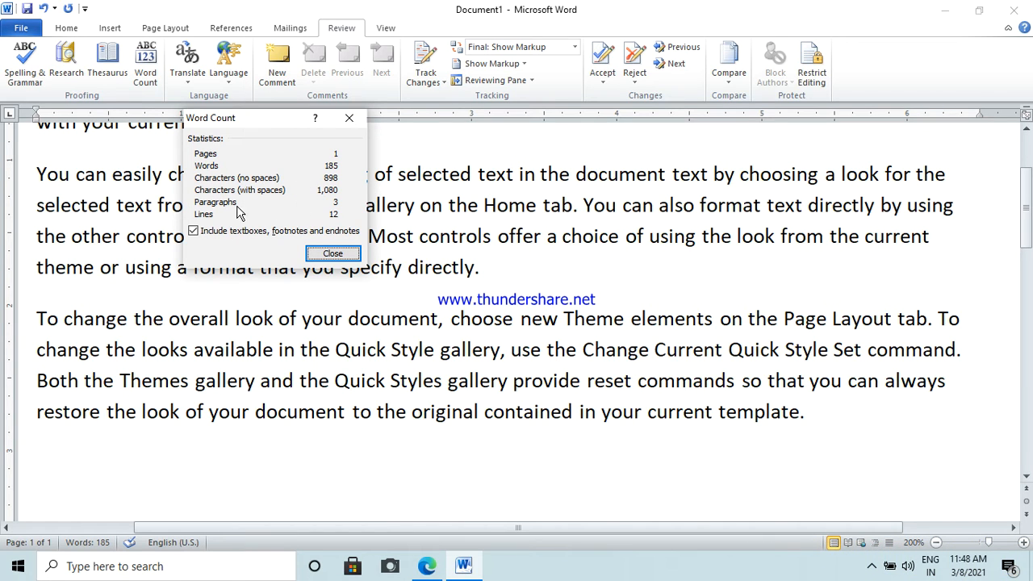
left_click(332, 253)
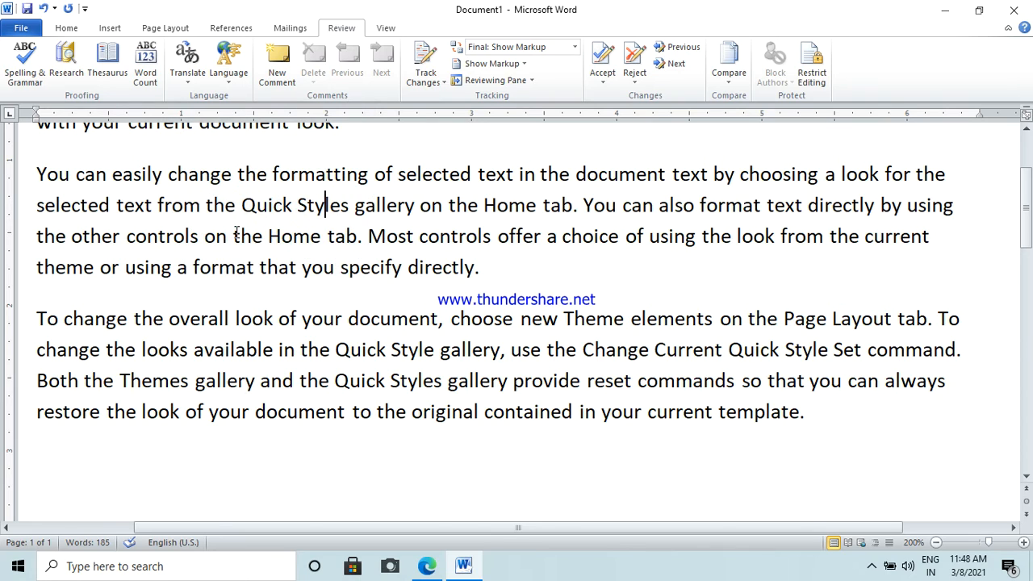
- Check the word count of the last paragraph's text from "change the overall look" through "Both the Themes"
scroll(97, 225, "up", 2)
left_click_drag(56, 212, 176, 252)
scroll(149, 274, "down", 4)
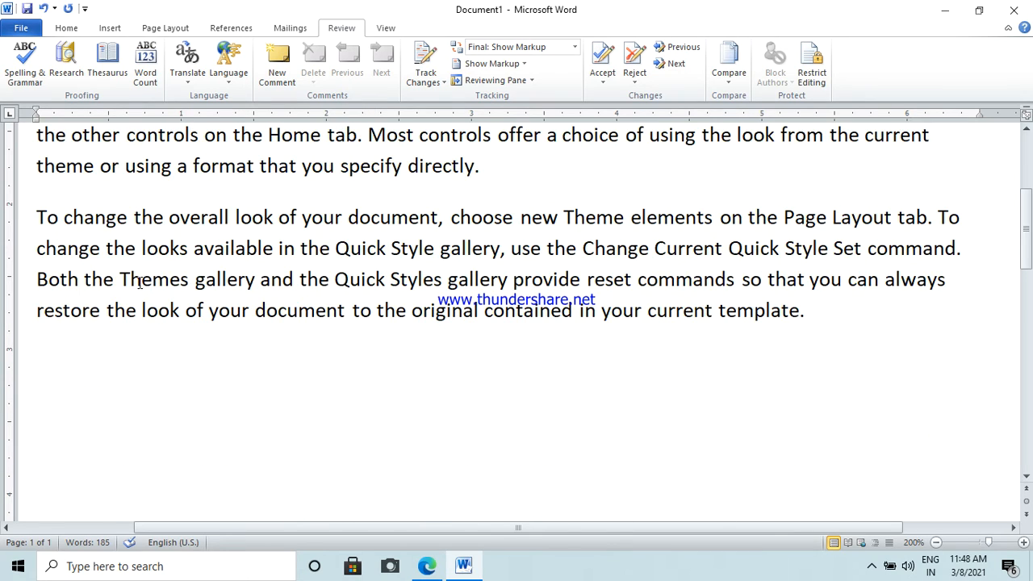
scroll(73, 198, "up", 1)
left_click_drag(64, 291, 145, 347)
left_click(156, 89)
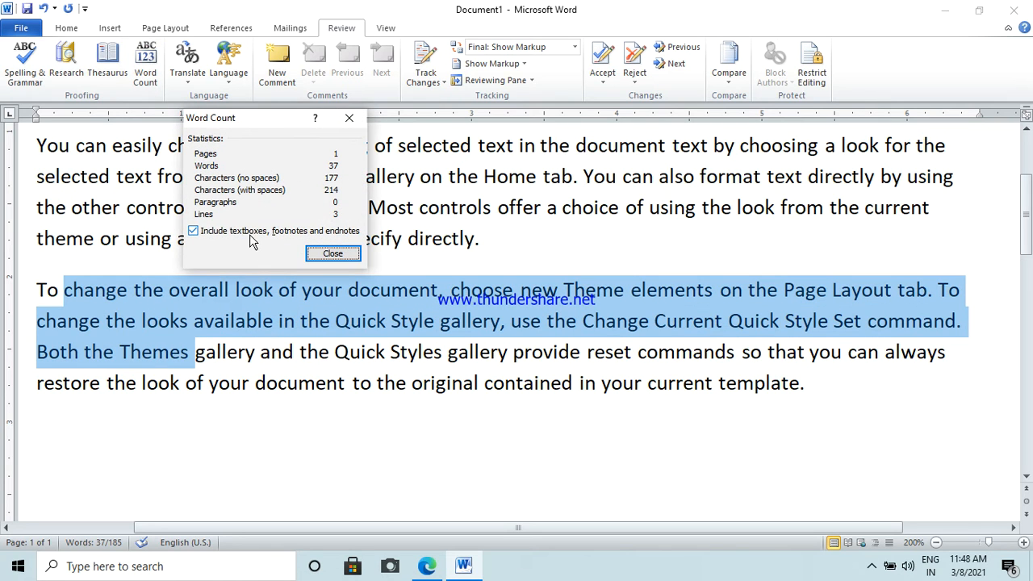
left_click(332, 254)
- Clear the selection in the last paragraph and view the full document's word count statistics
left_click(296, 238)
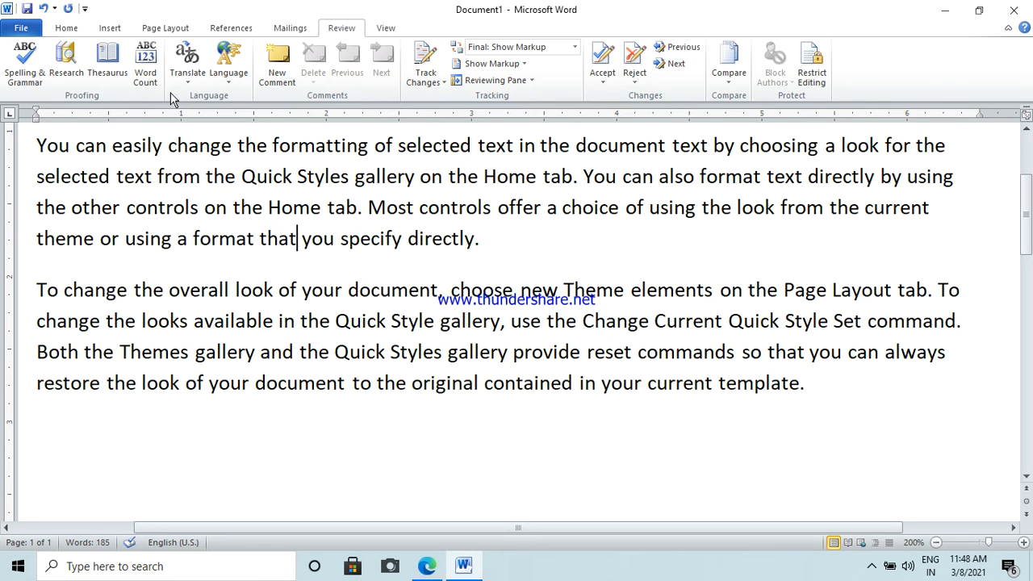
left_click(146, 73)
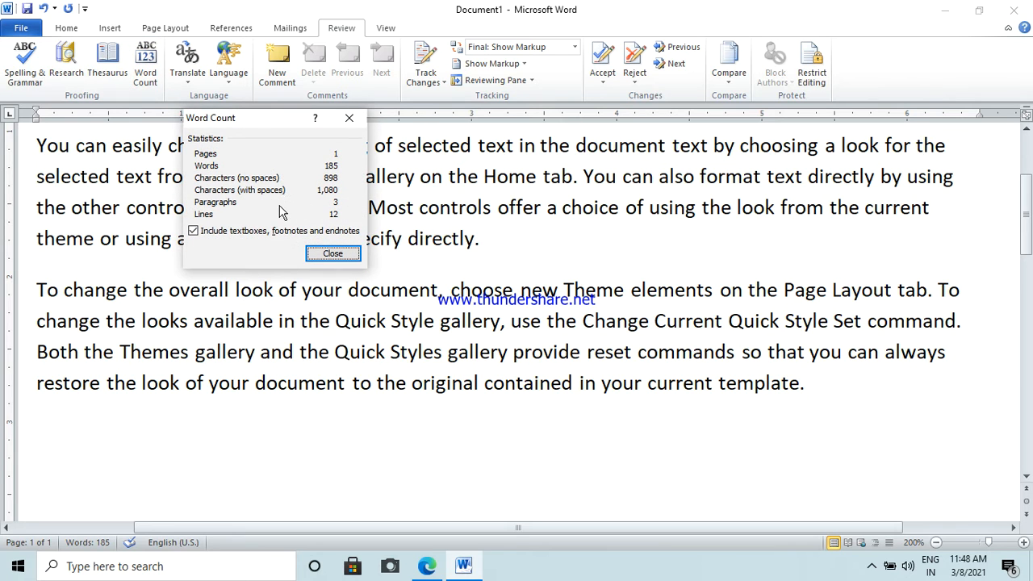
left_click(333, 254)
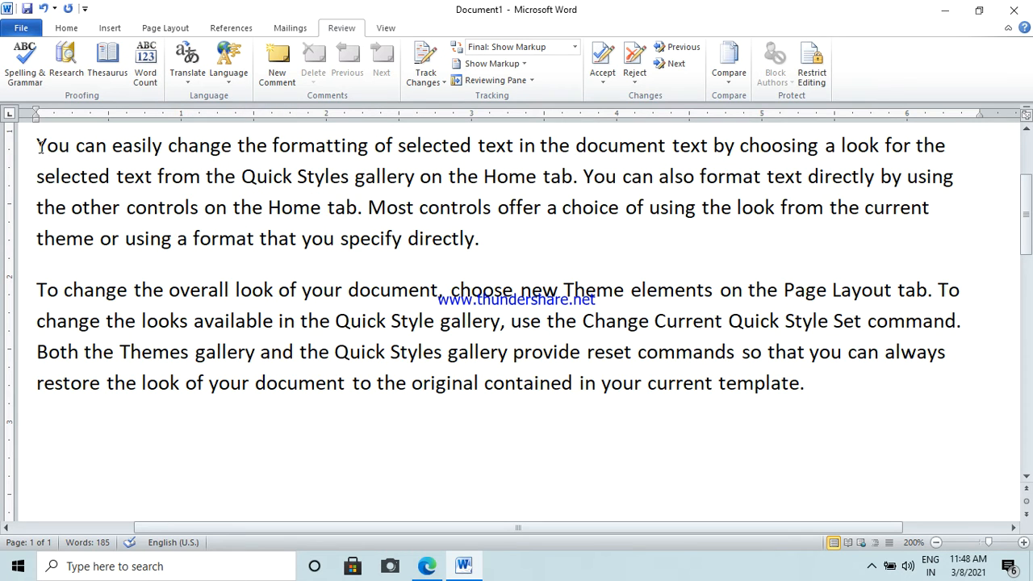
- Return to the start of the document and bring up its overall word count statistics three times, closing them each time
left_click_drag(39, 146, 151, 242)
left_click(126, 328)
scroll(129, 327, "up", 3)
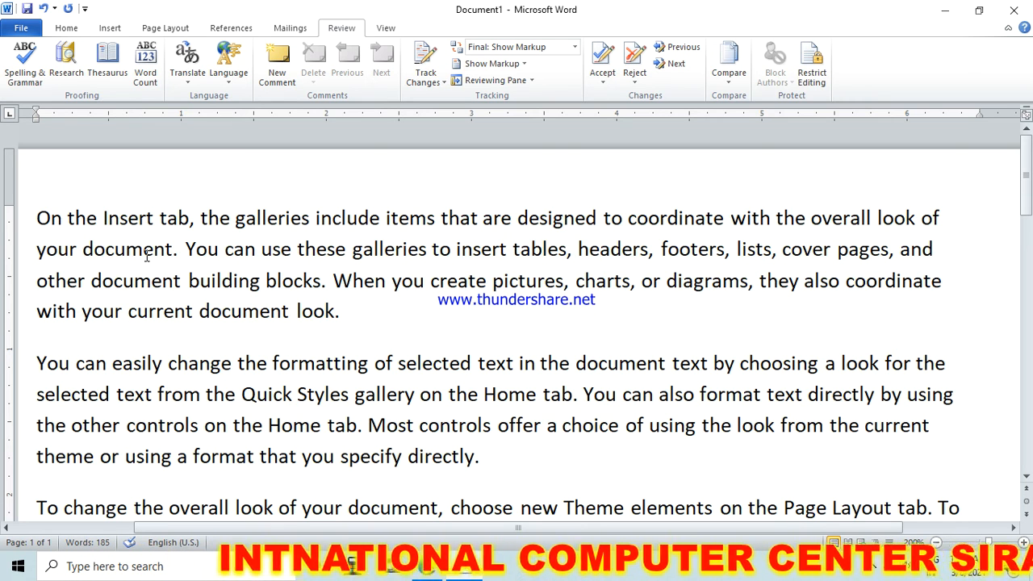
key("ctrl+shift+g")
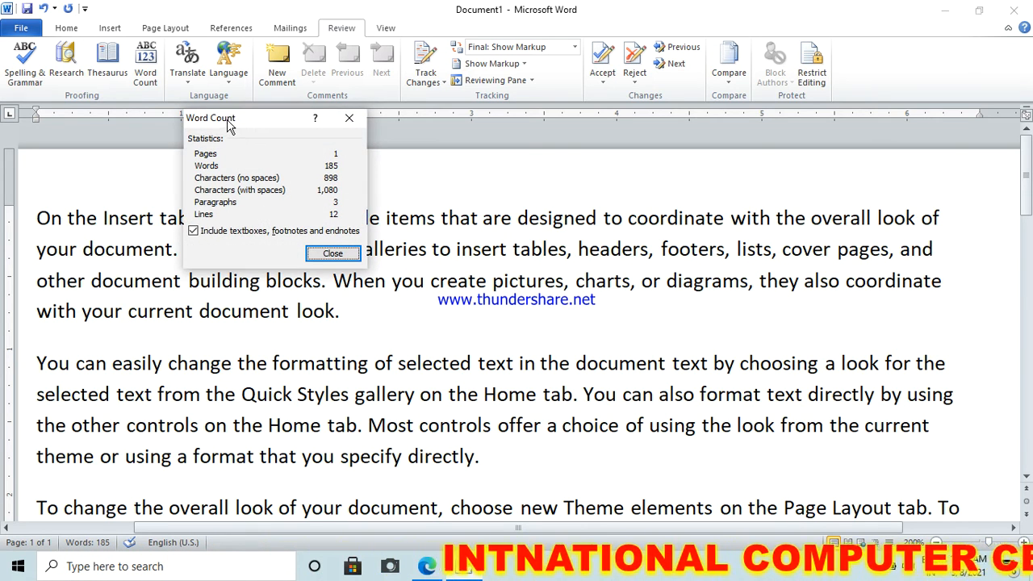
left_click_drag(230, 125, 242, 182)
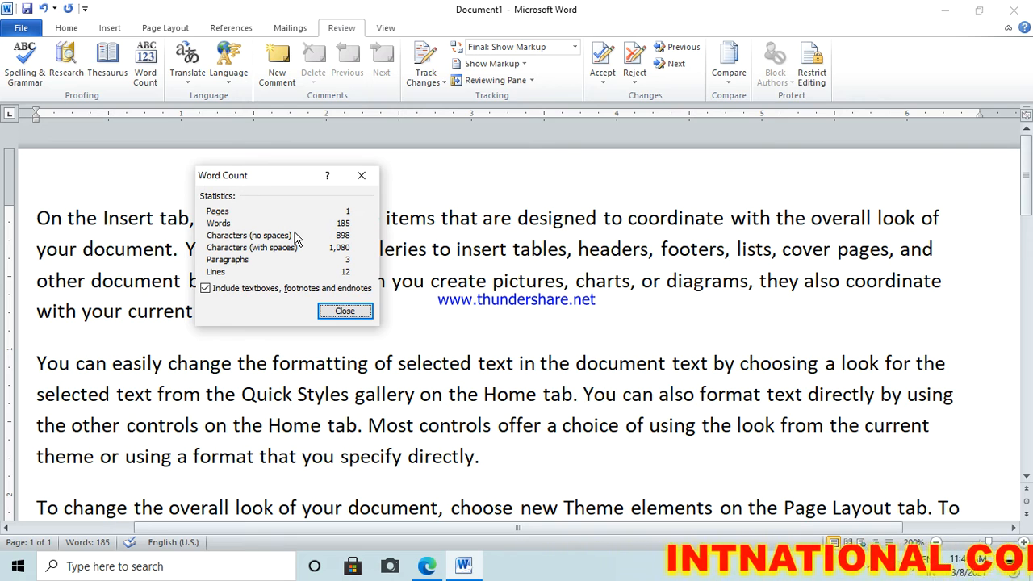
key("Escape")
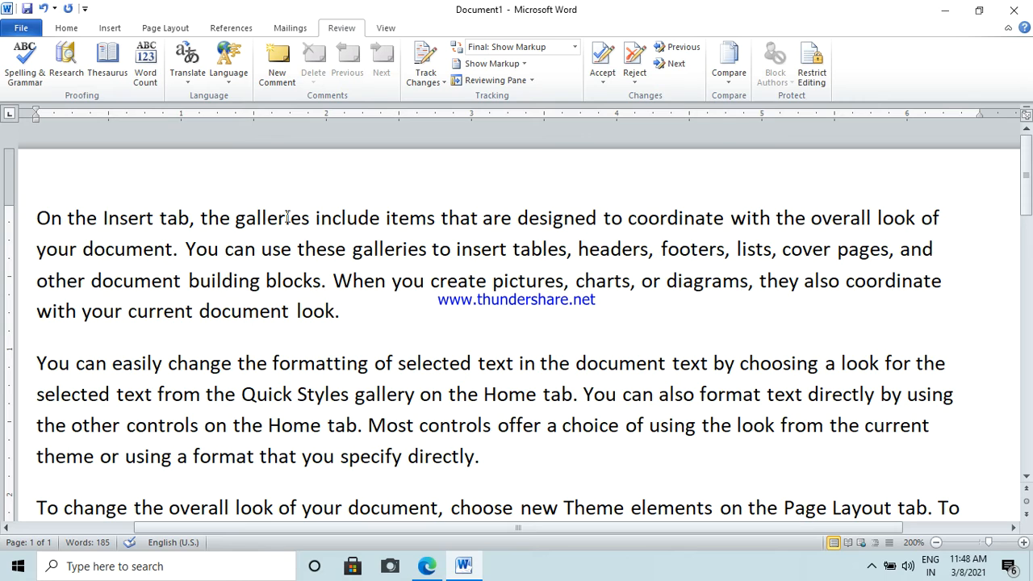
key("ctrl+shift+g")
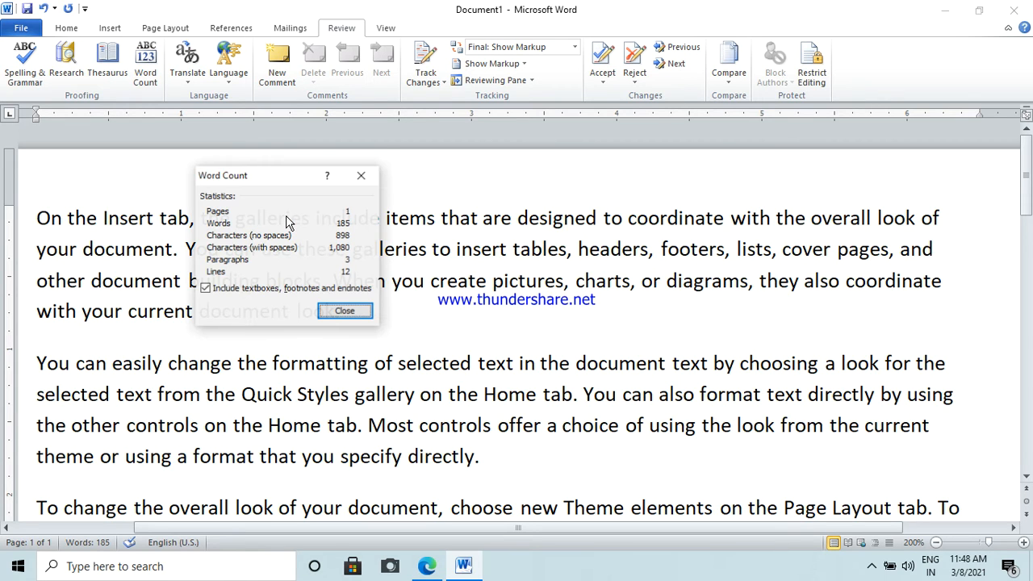
key("Escape")
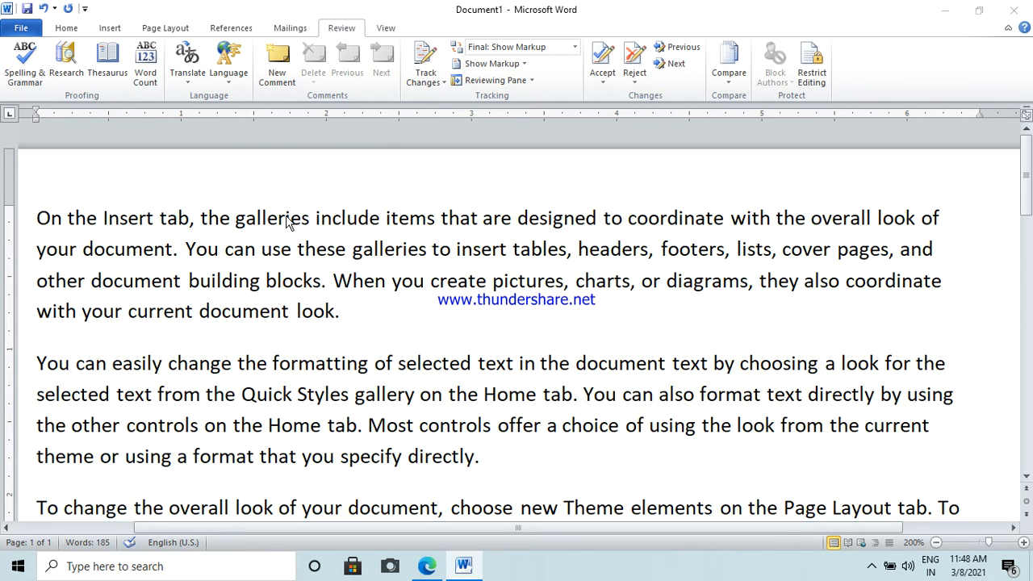
key("ctrl+shift+g")
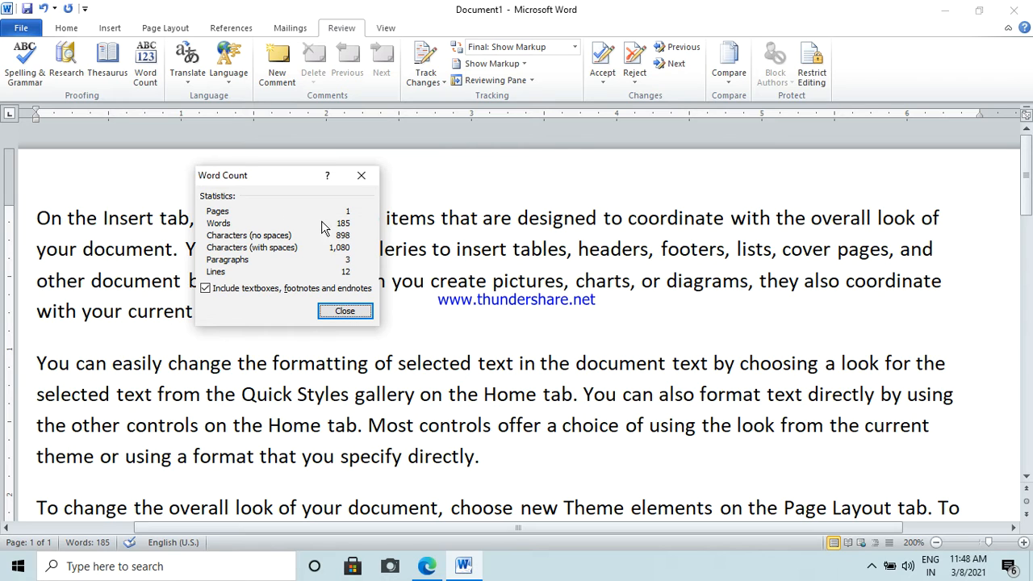
left_click(360, 175)
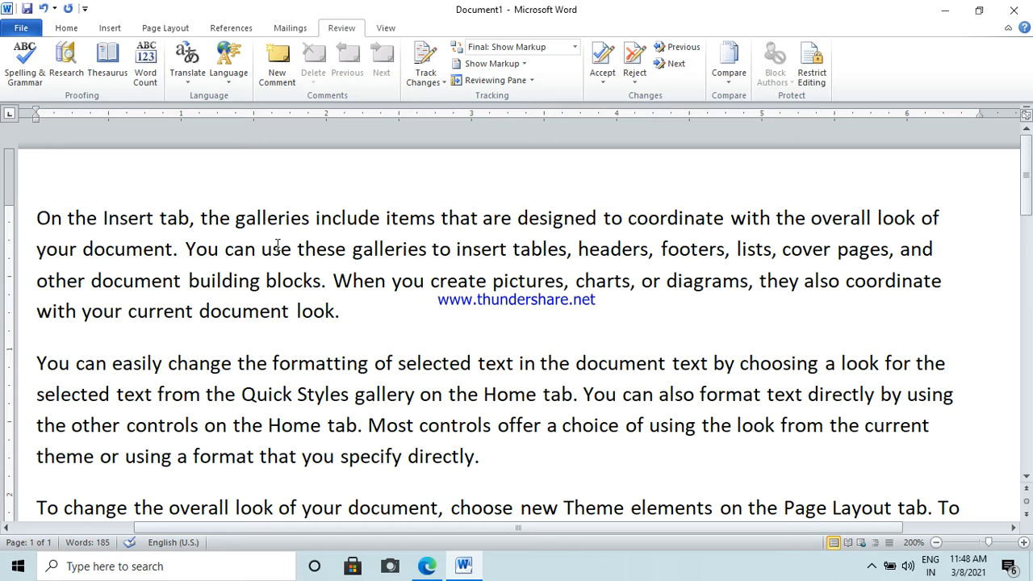
- Try translating the whole document from English (U.S.) to Arabic, and dismiss the request to send it online
left_click(184, 88)
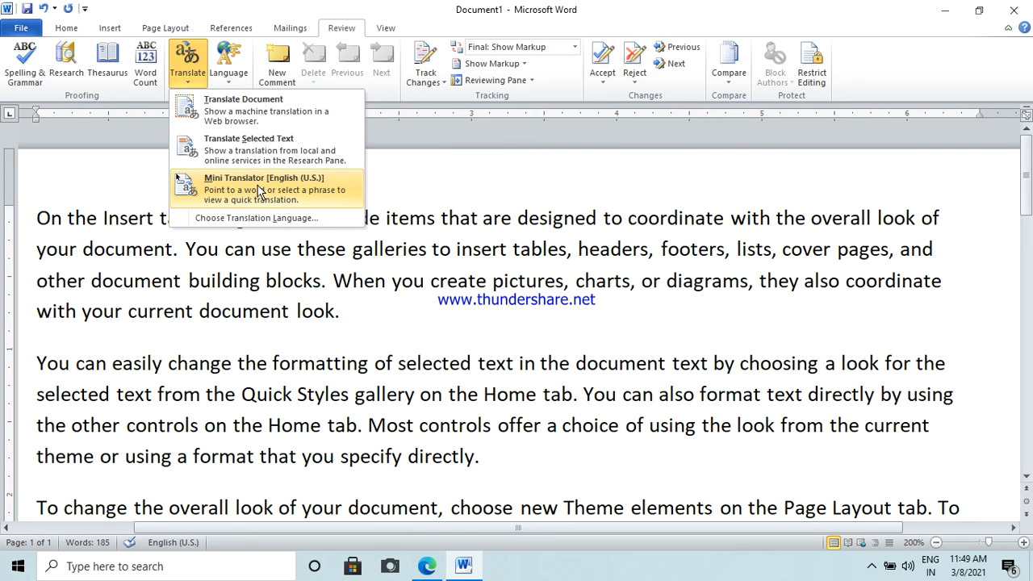
left_click(239, 110)
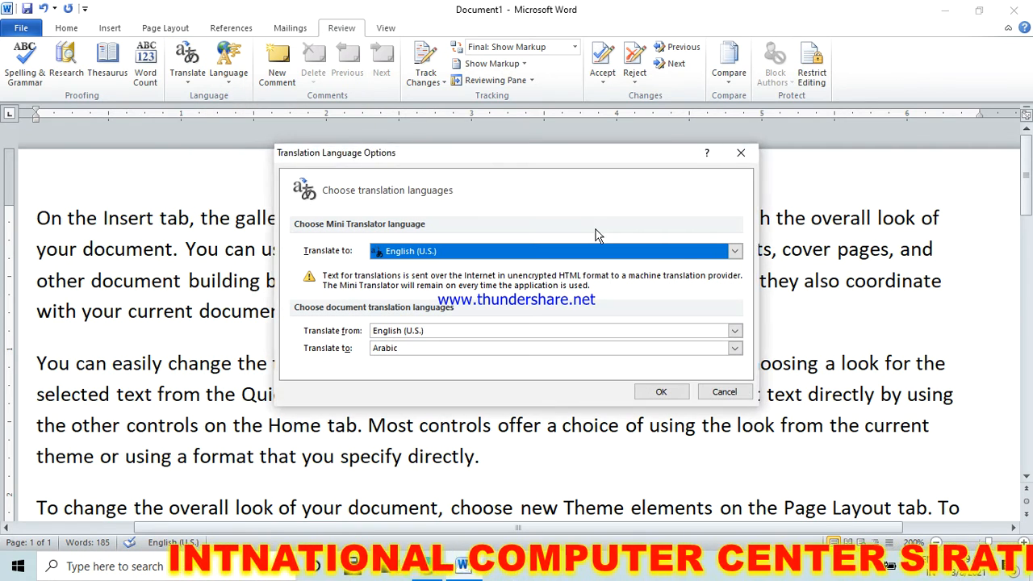
left_click(662, 392)
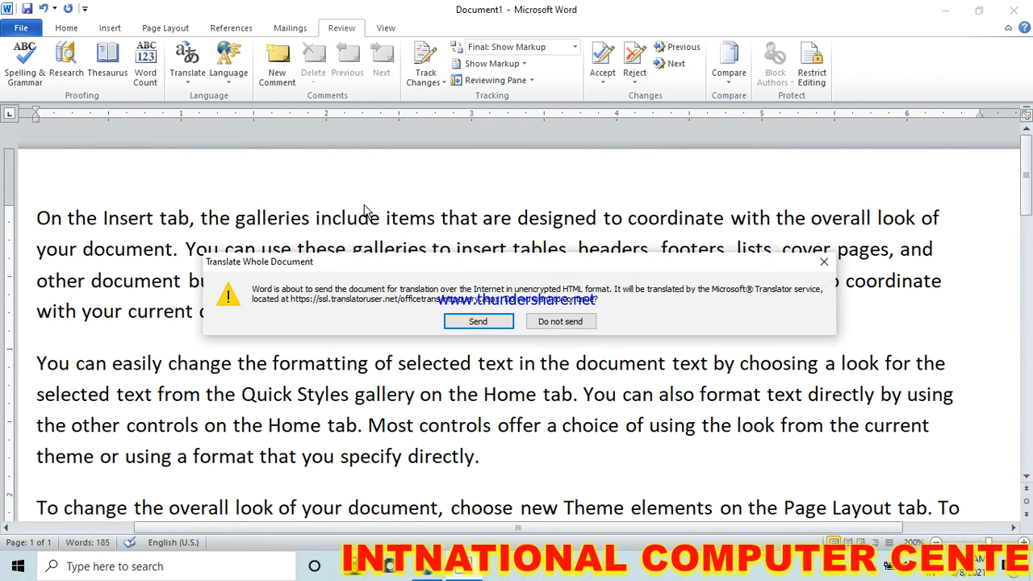
left_click(827, 262)
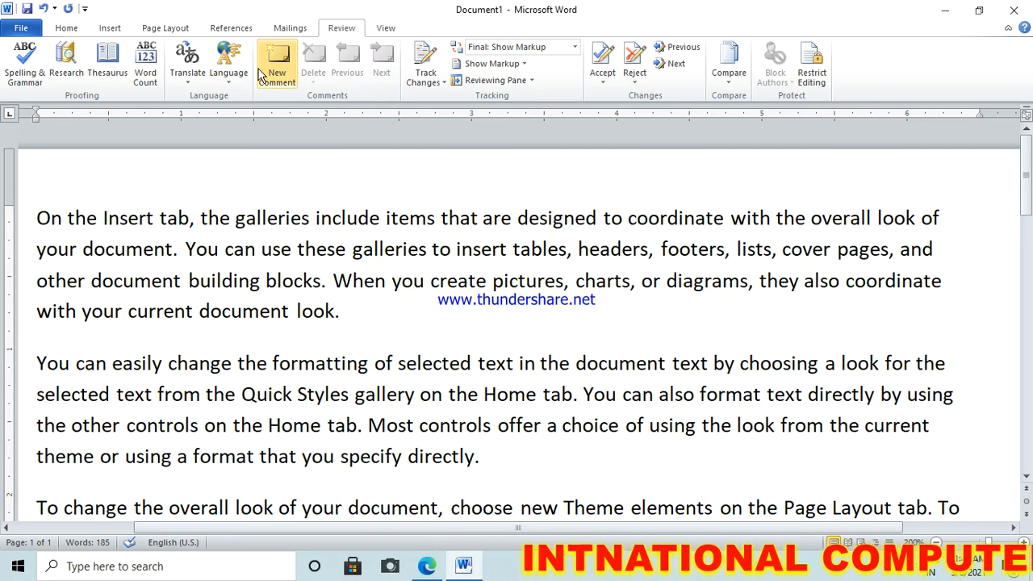
- Examine the available proofing languages and cancel without changing the language
left_click(229, 67)
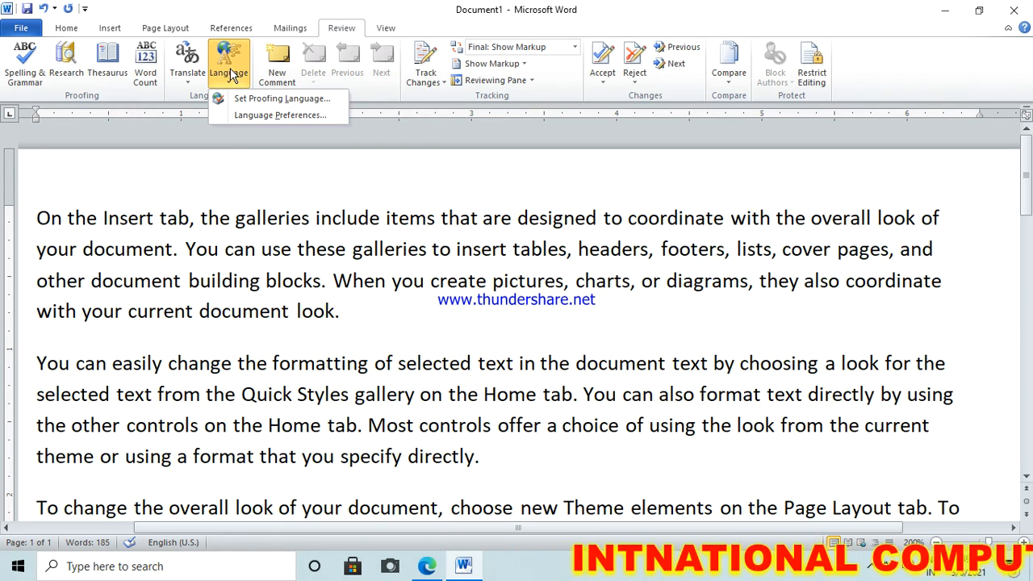
left_click(274, 99)
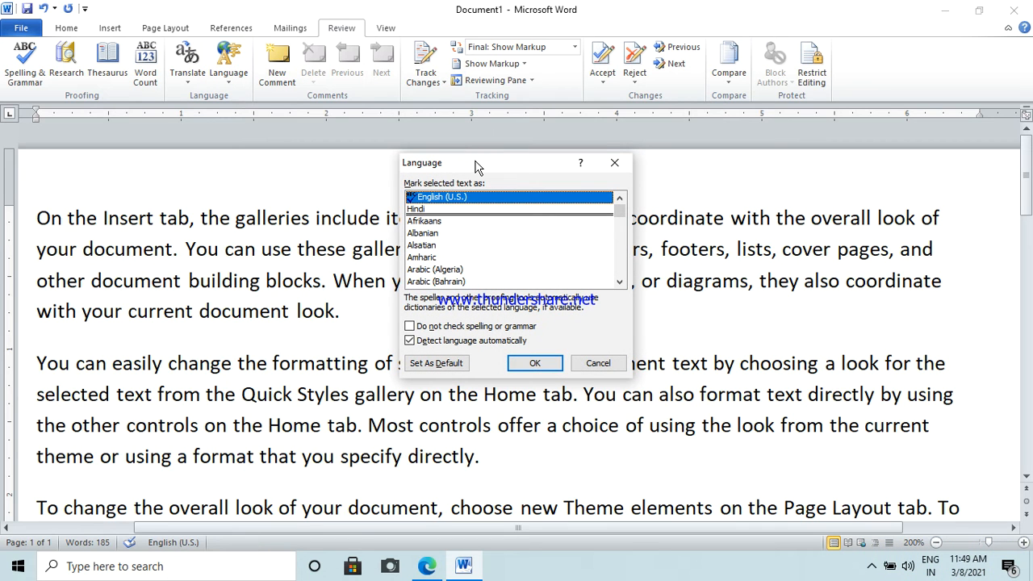
left_click_drag(480, 171, 286, 164)
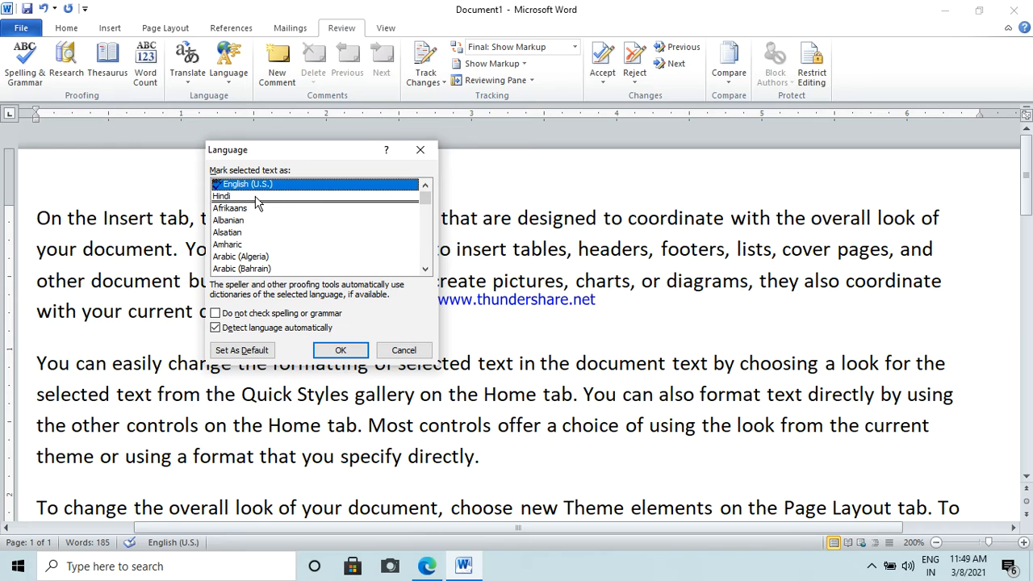
left_click(404, 350)
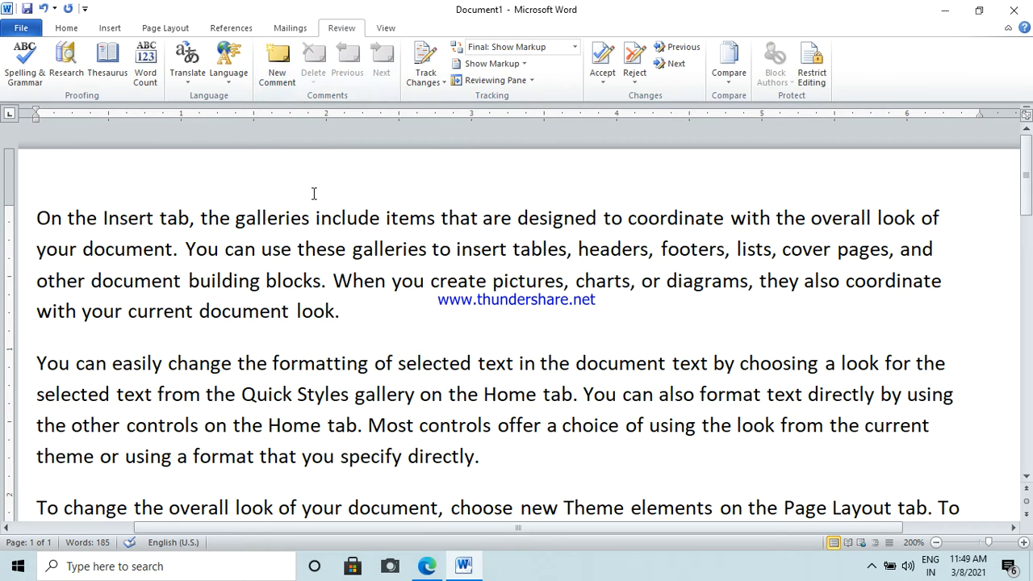
- Replace all of the document's text with "ADCA" and select that word
key("ctrl+a")
key("Delete")
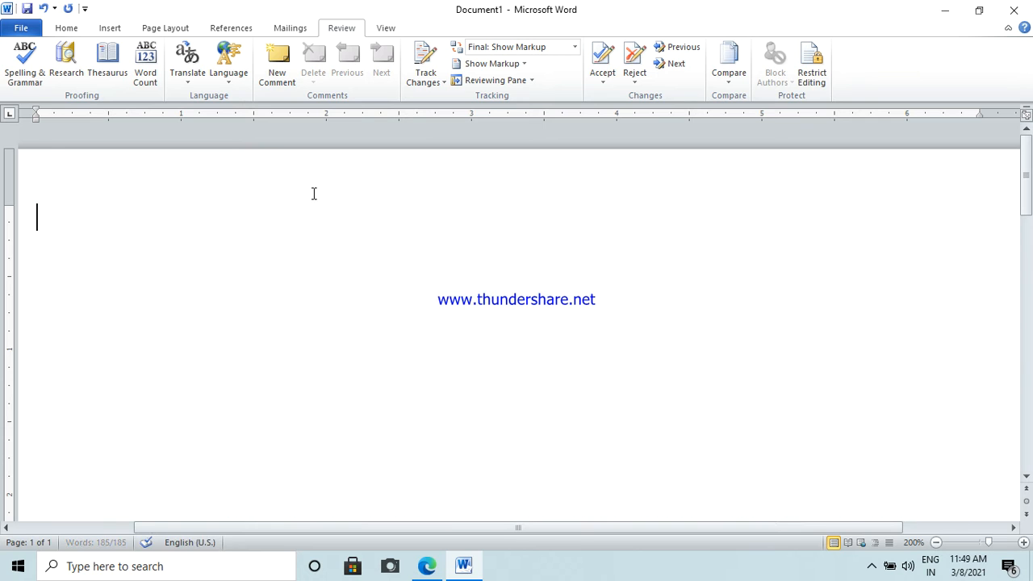
key("Caps_Lock")
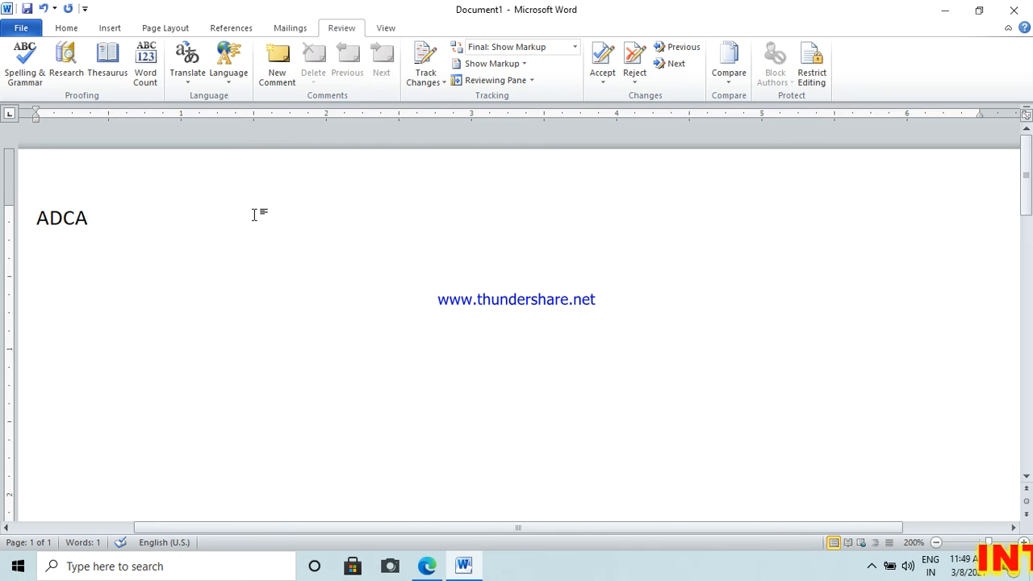
left_click_drag(140, 234, 37, 223)
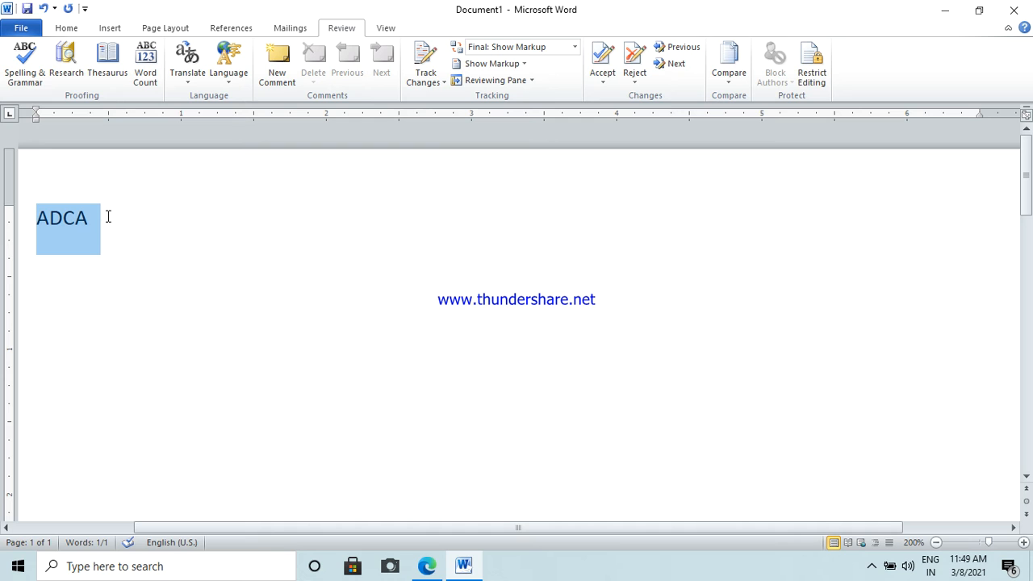
- Attach a comment to the word ADCA and enlarge its balloon with six blank lines
left_click(270, 75)
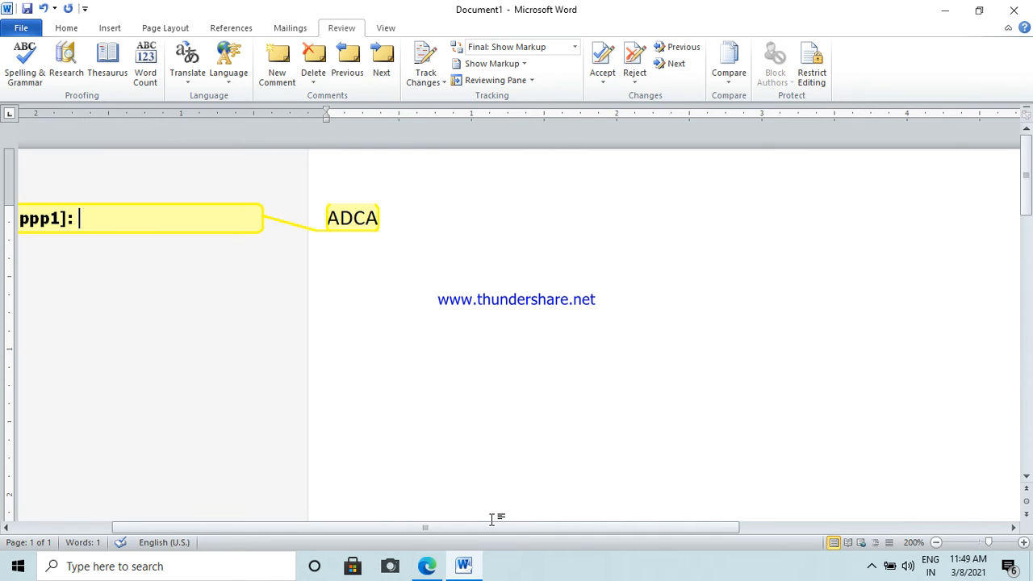
left_click_drag(484, 528, 363, 524)
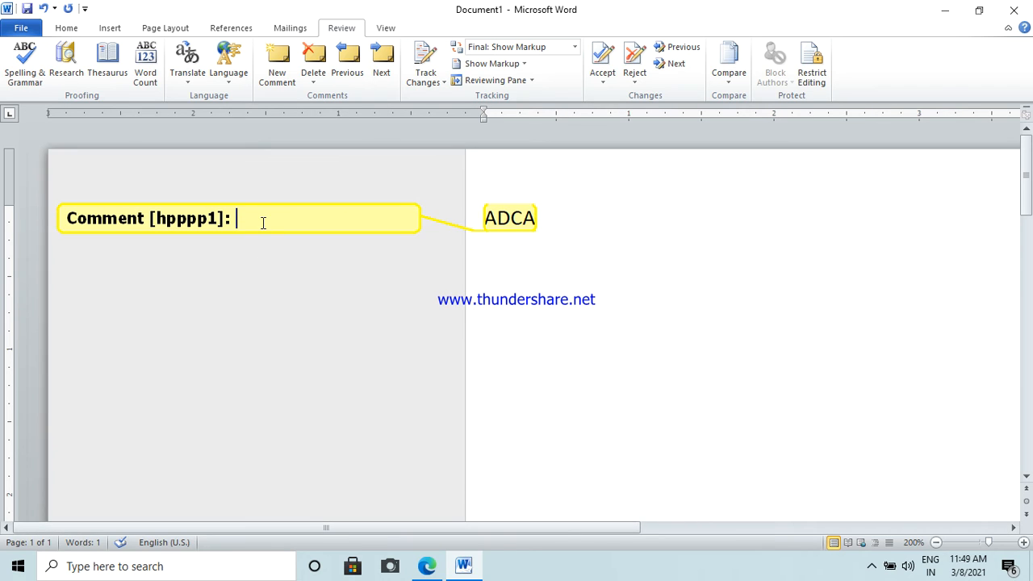
key("Return")
key("Return")
key("Return")
key("Return")
key("Return")
key("Return")
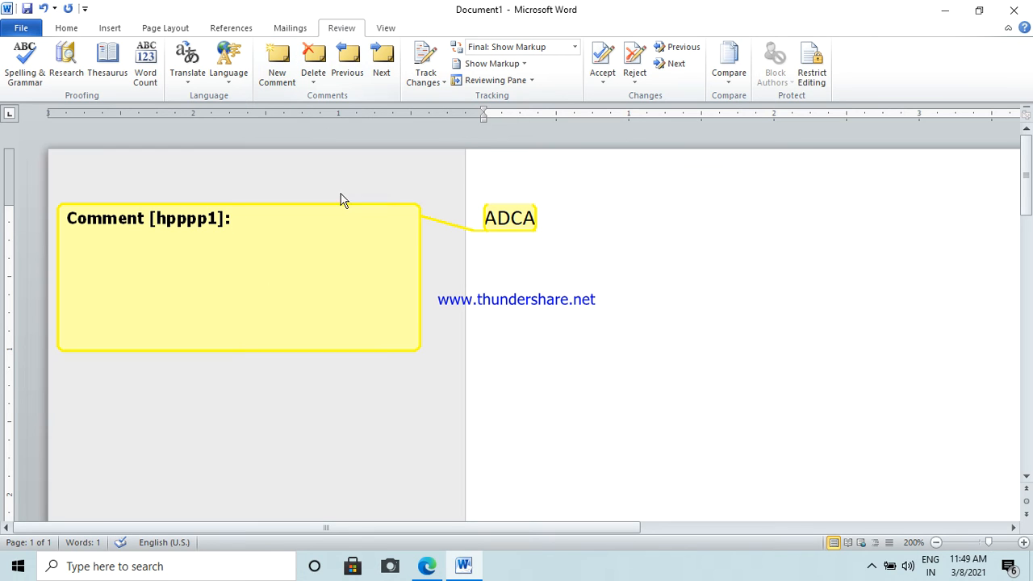
- Add nine more empty comments to ADCA below the first one
left_click(259, 53)
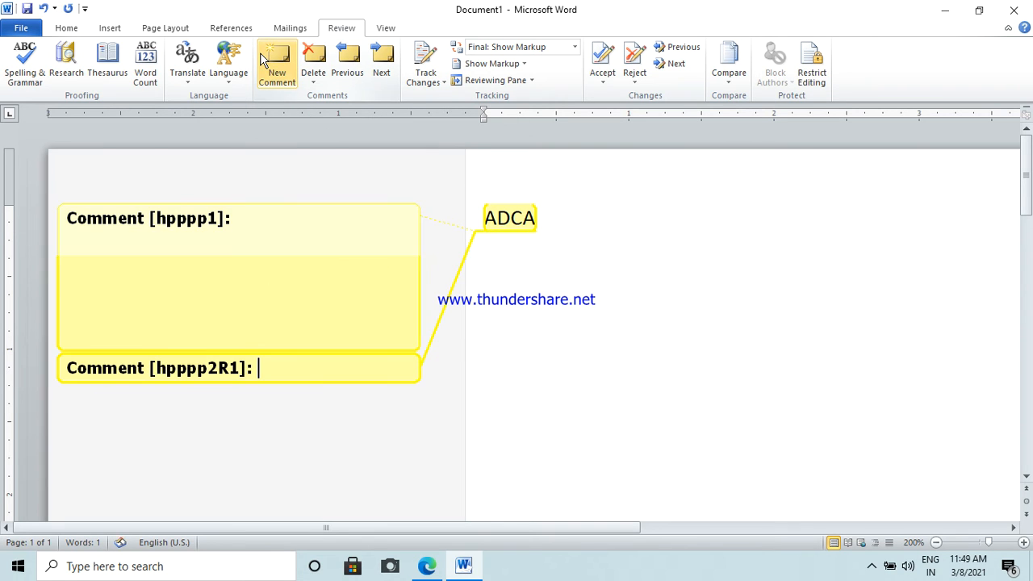
left_click(260, 52)
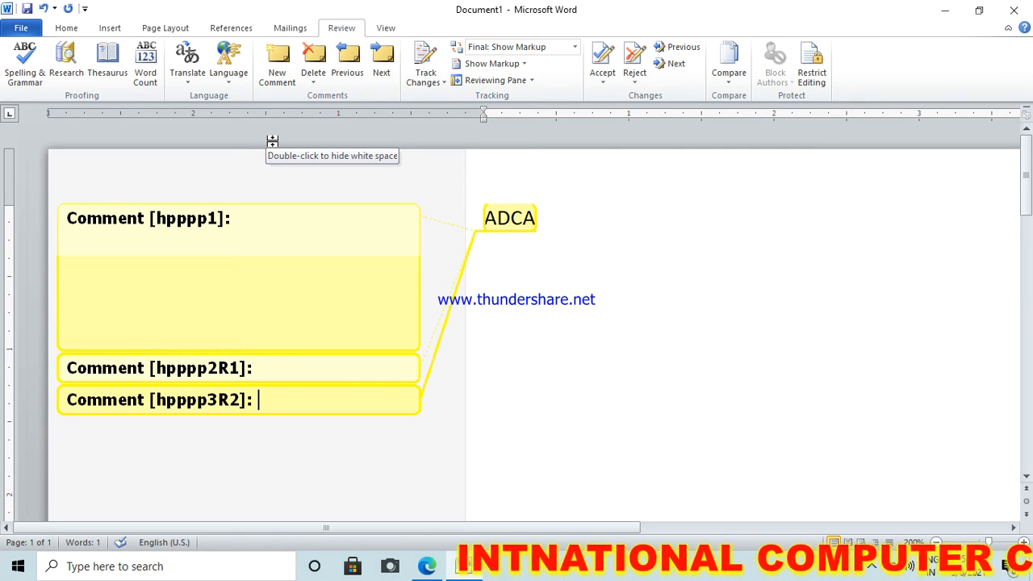
key("ctrl+alt+m")
key("ctrl+alt+m")
key("ctrl+alt+m")
key("ctrl+alt+m")
key("ctrl+alt+m")
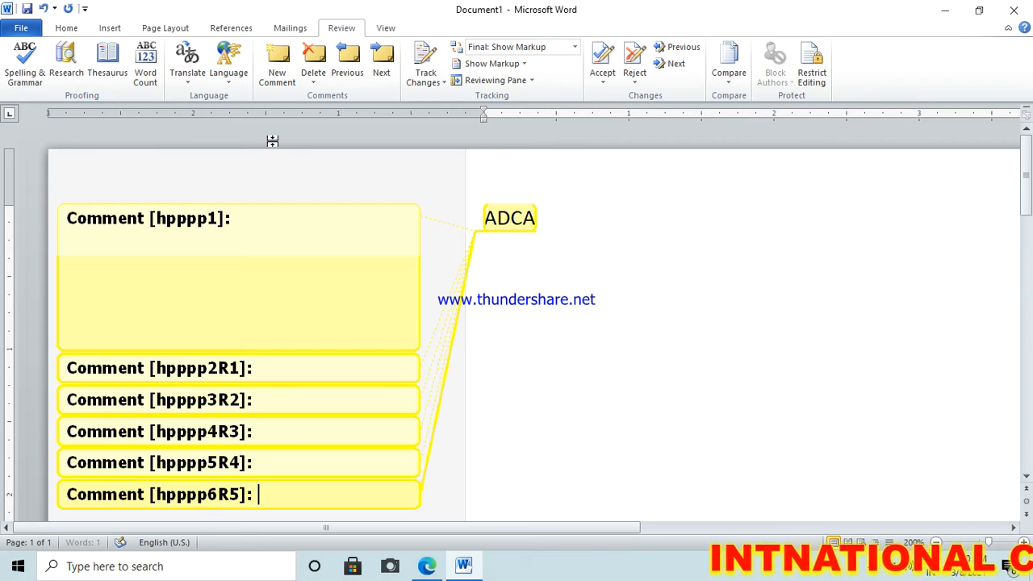
key("ctrl+alt+m")
key("ctrl+alt+m")
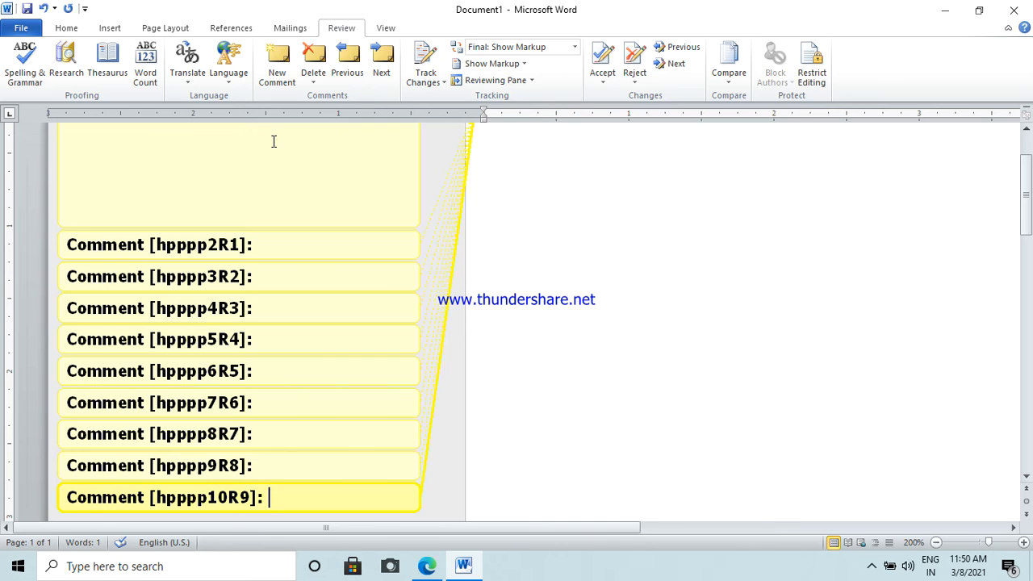
- Enter "Computer of fundamental" on the second blank line of the first comment
left_click(313, 206)
scroll(311, 209, "up", 2)
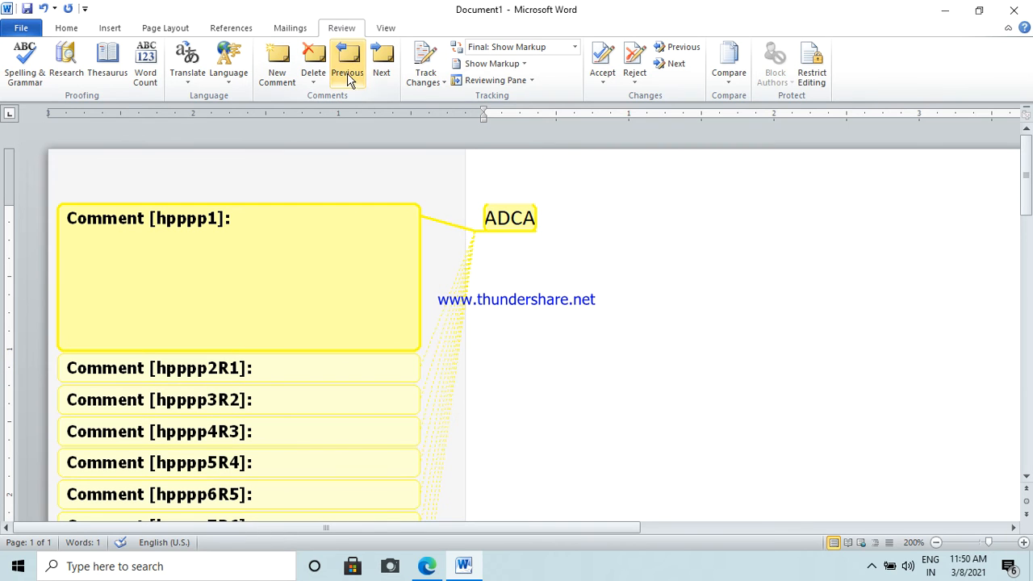
left_click(99, 255)
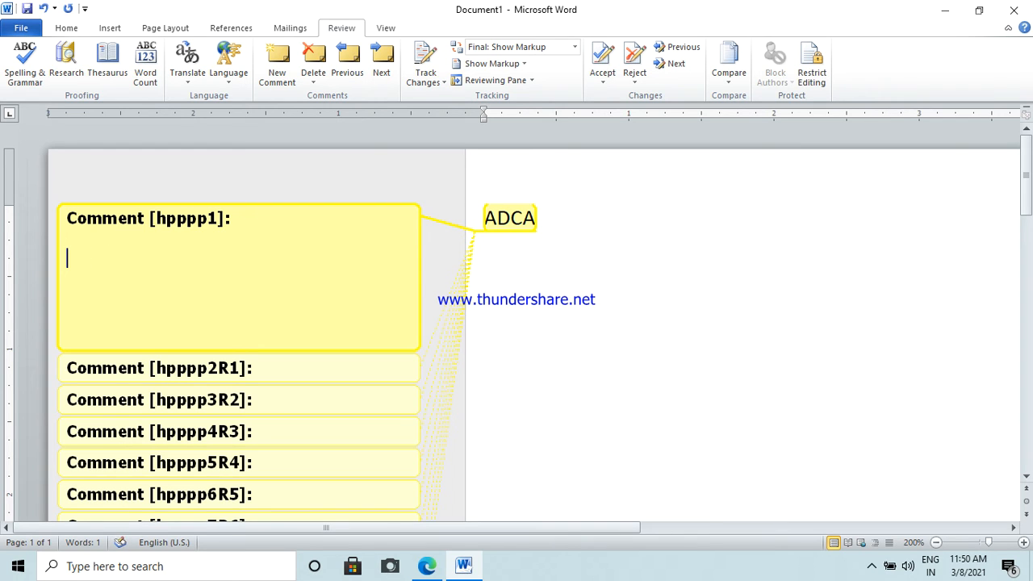
key("Caps_Lock")
type("Com")
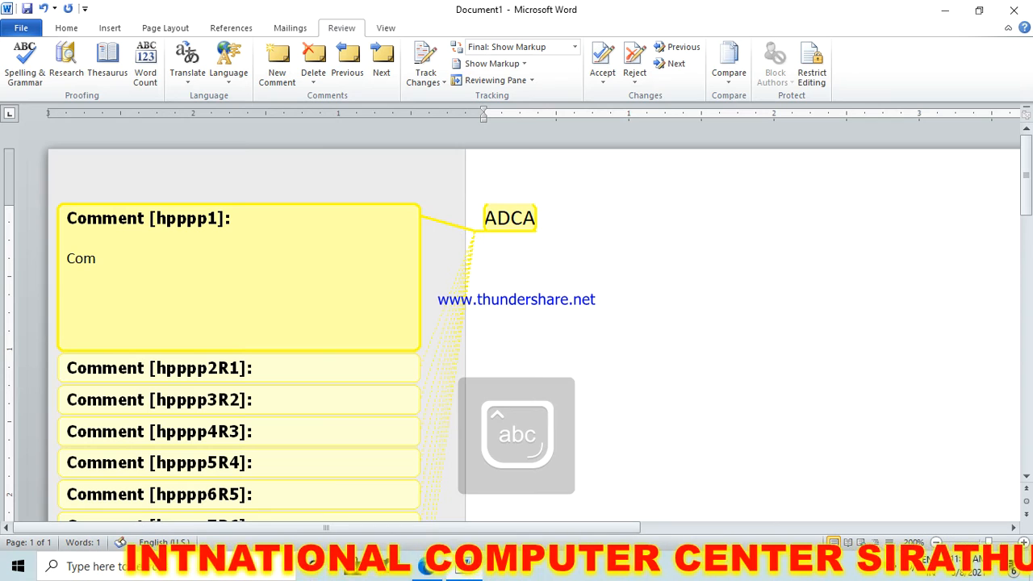
type("puterof")
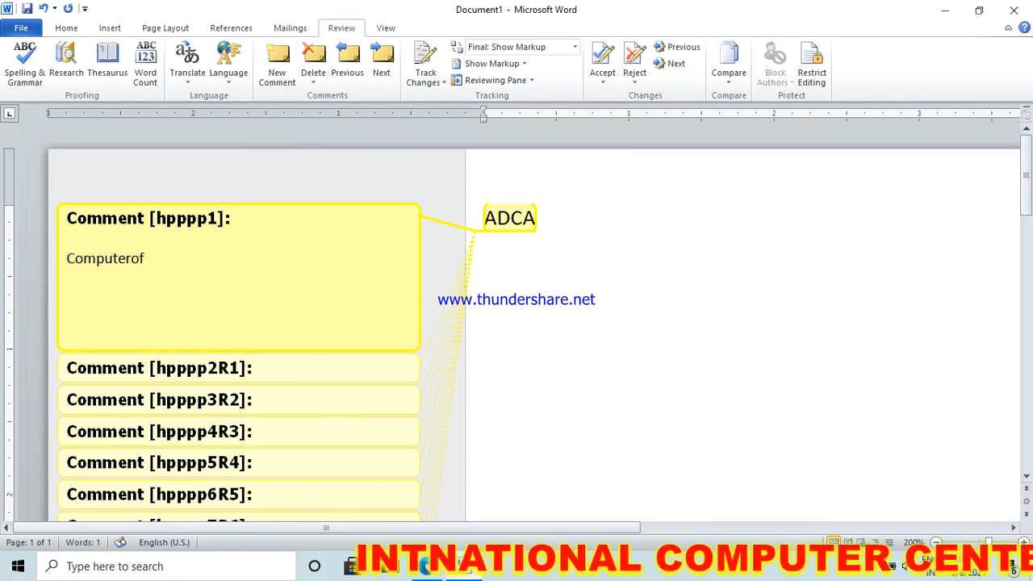
key("BackSpace")
key("BackSpace")
key("BackSpace")
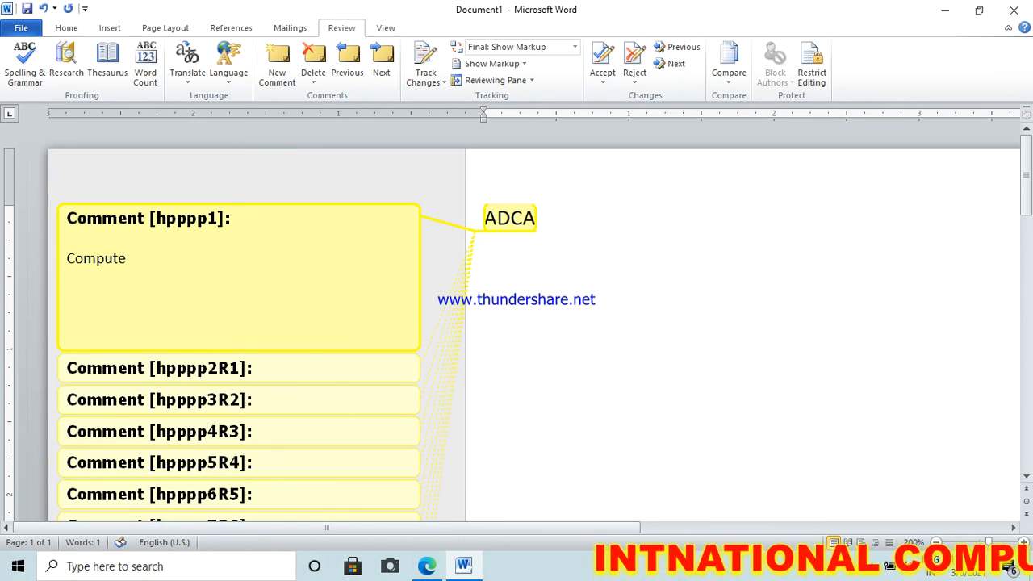
type("r of")
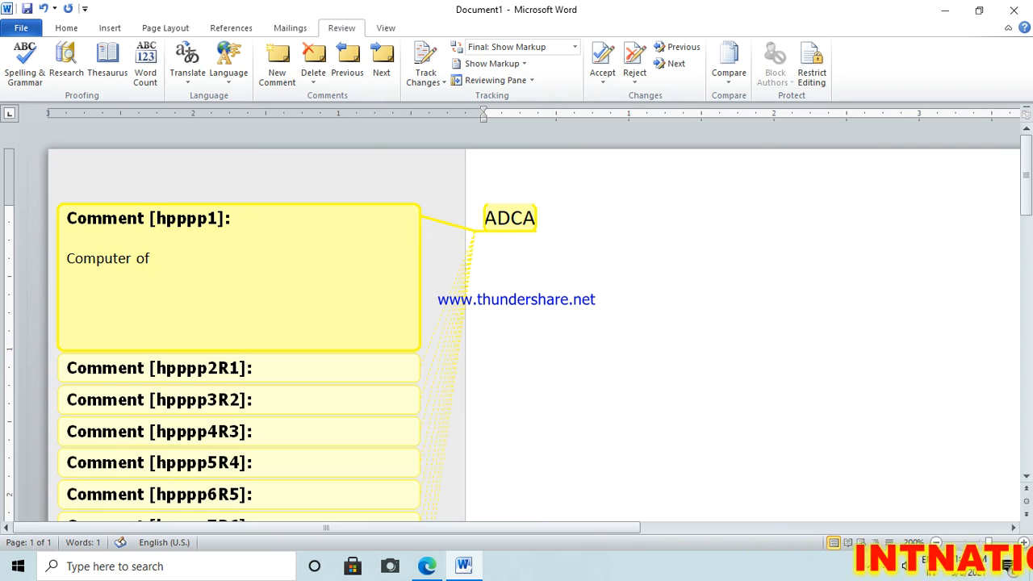
type(" fundamental")
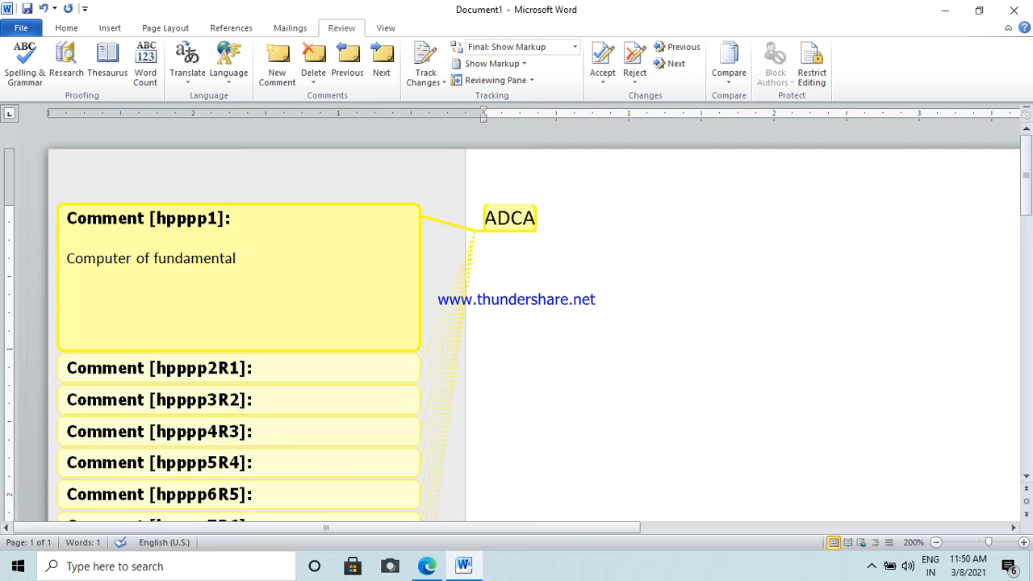
- Fill in the second, third and fourth comments with "Oprating system", "Ms office" and "Ms word", each beneath its label
left_click(268, 376)
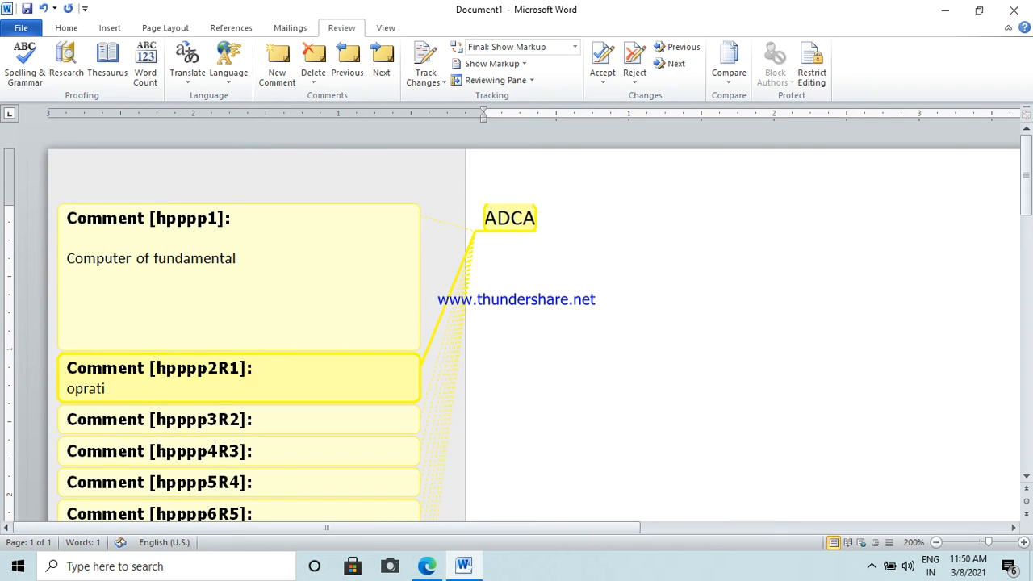
type("oprating s")
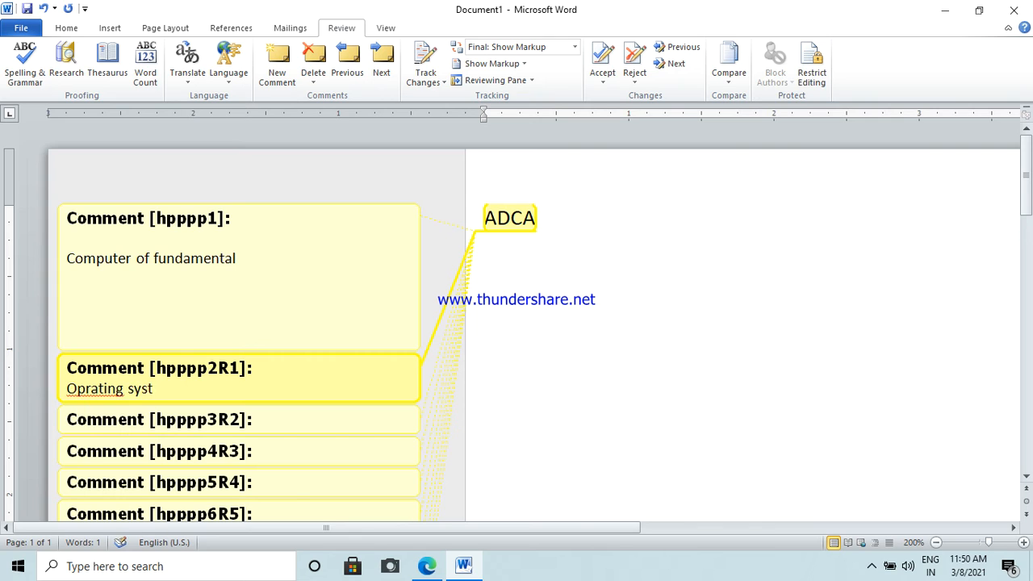
left_click(283, 424)
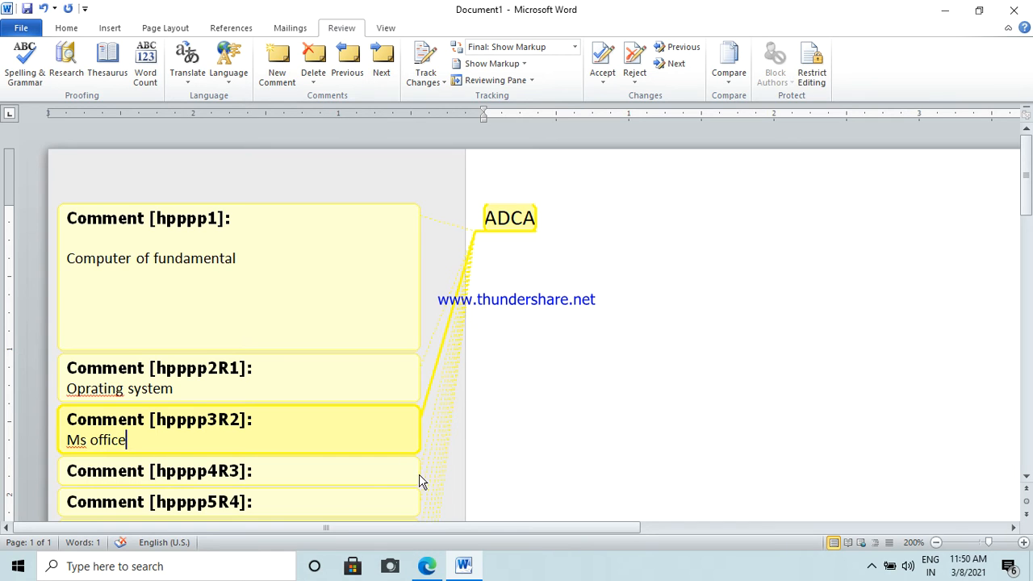
left_click(372, 473)
key("Return")
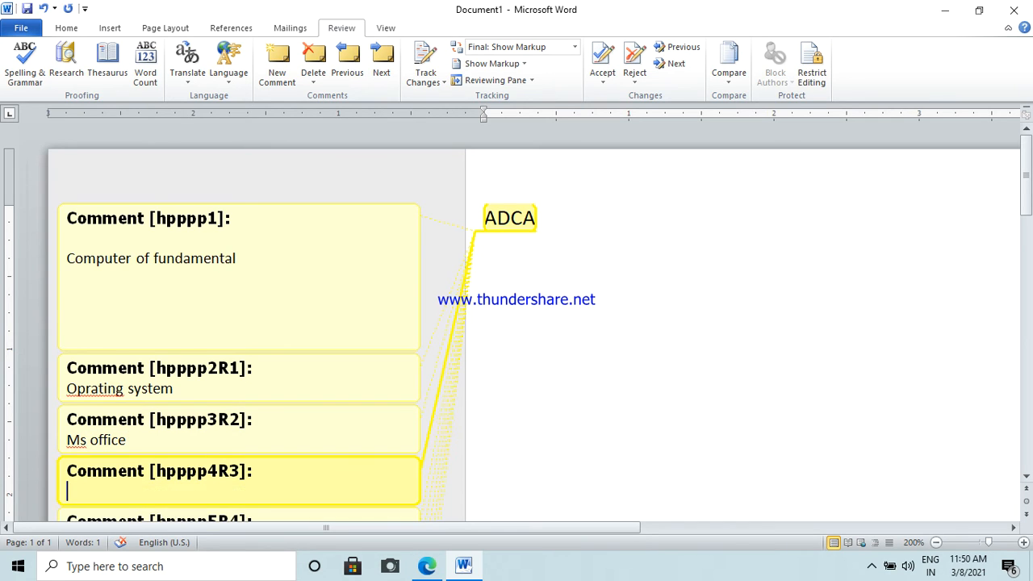
type("ms word")
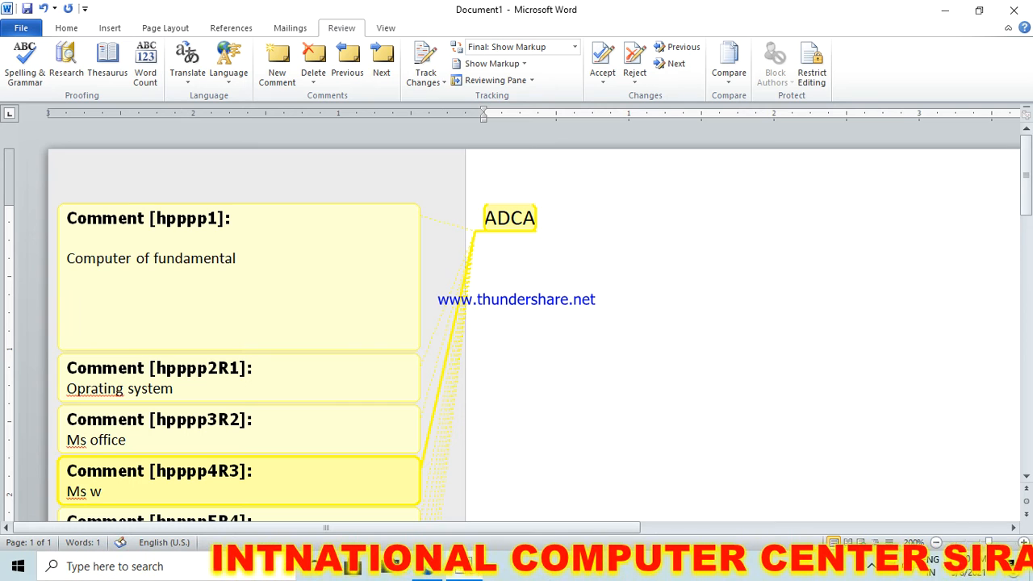
- Enter "Ms excel" beneath the label of the sixth comment, leaving the fifth one empty
scroll(344, 436, "down", 3)
left_click(323, 406)
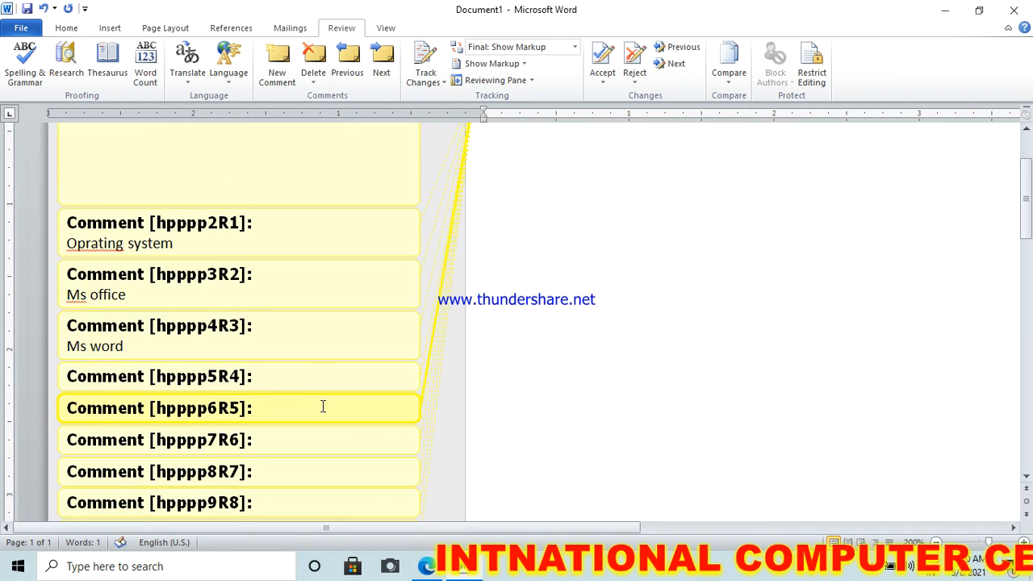
key("Return")
type("ms excel")
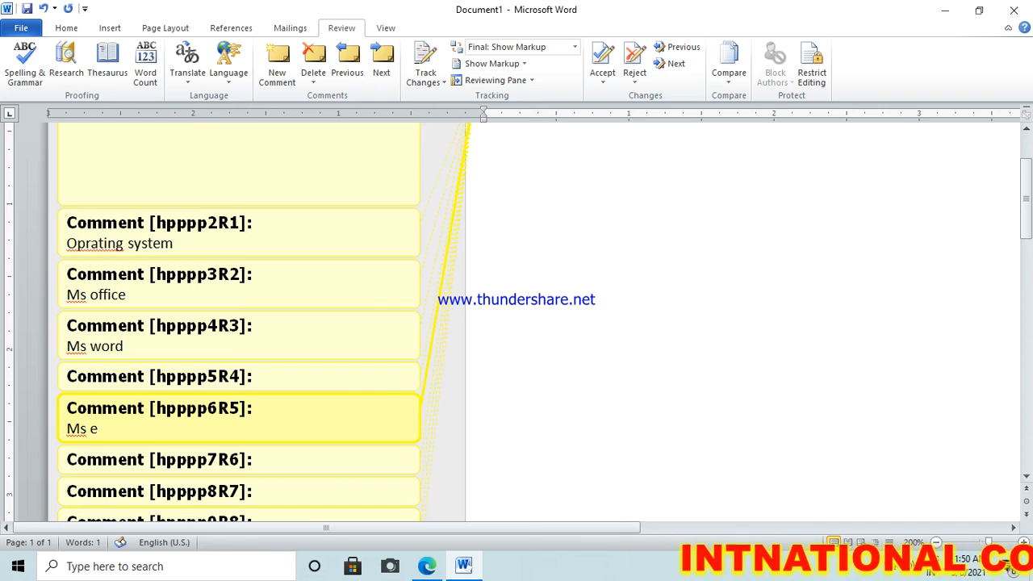
- Go back through the comments from the third to the first, and move forward to the fourth
scroll(342, 414, "up", 3)
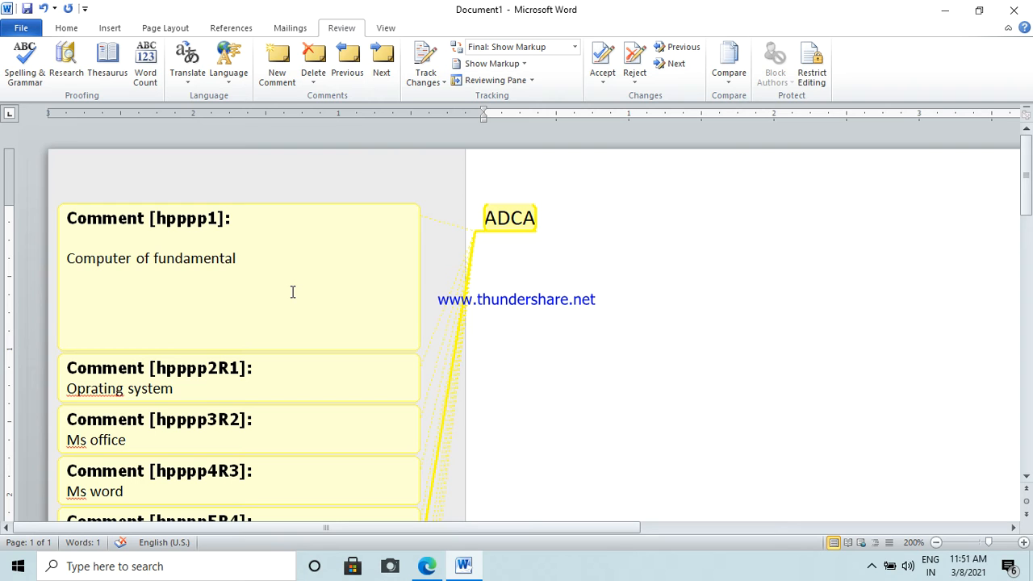
left_click(262, 438)
left_click(350, 54)
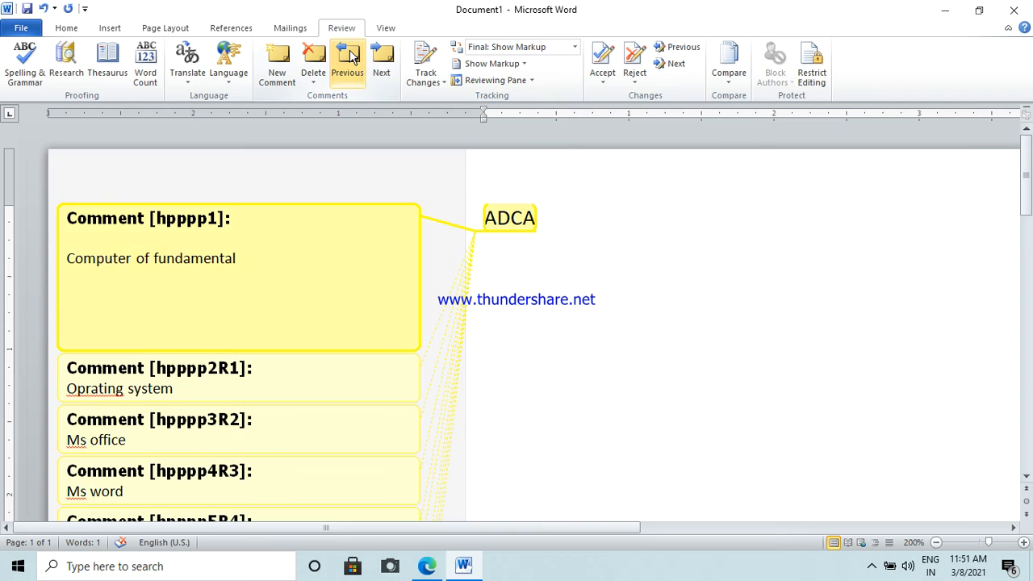
left_click(372, 65)
left_click(371, 65)
left_click(371, 64)
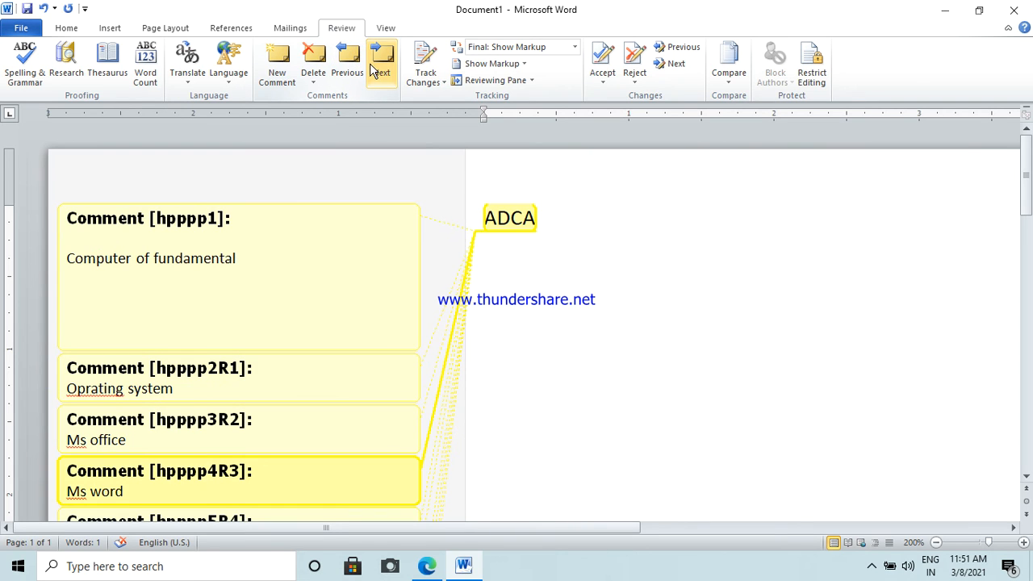
- Delete all comments in the document
left_click(315, 89)
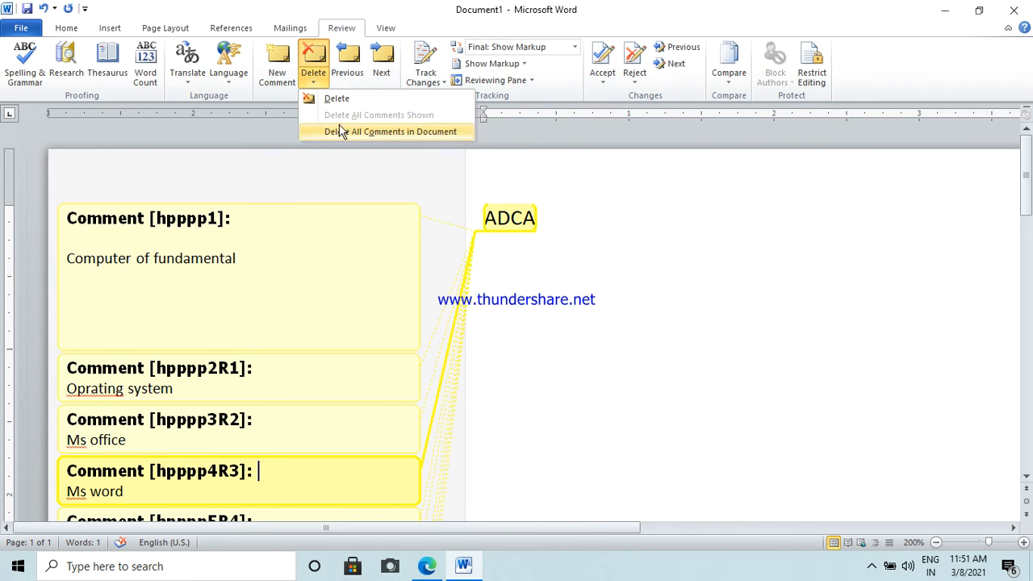
left_click(283, 317)
scroll(283, 318, "down", 3)
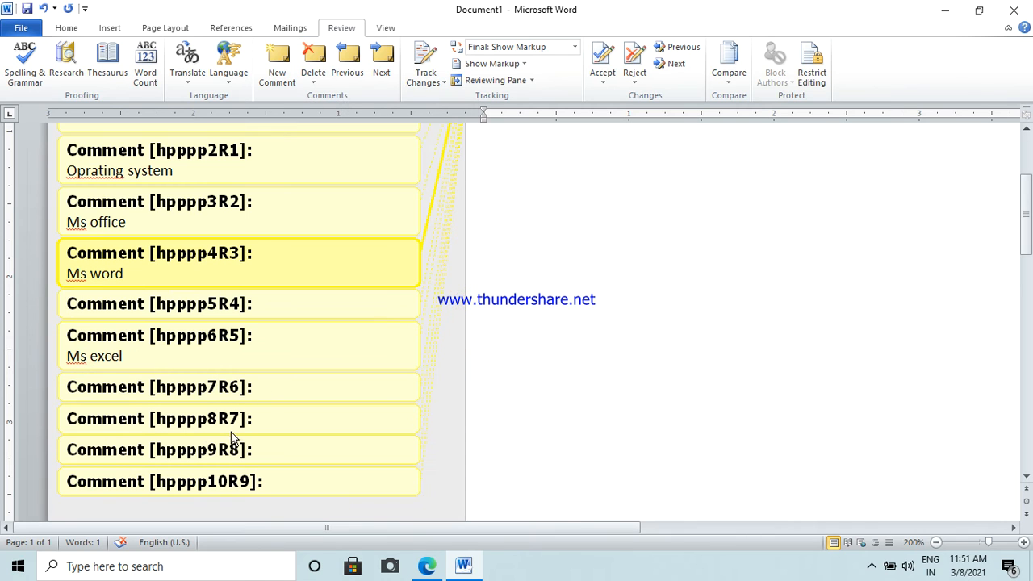
left_click(260, 421)
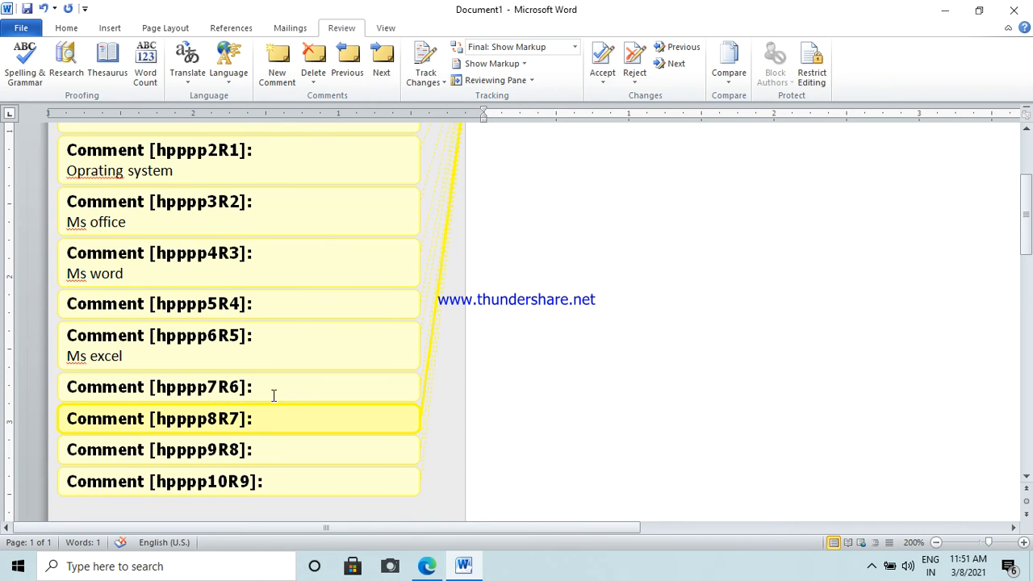
left_click(314, 86)
left_click(327, 131)
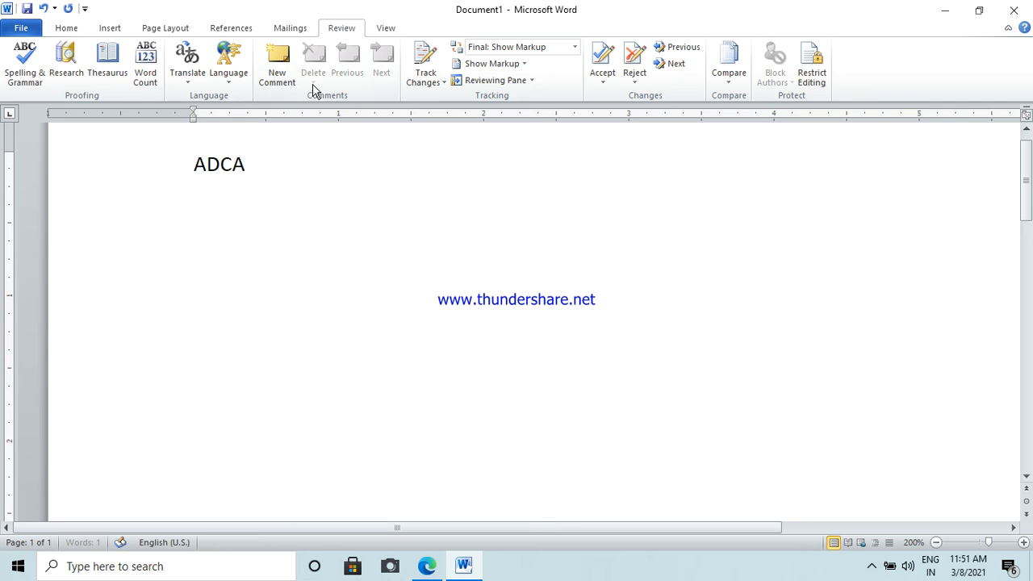
scroll(325, 219, "up", 1)
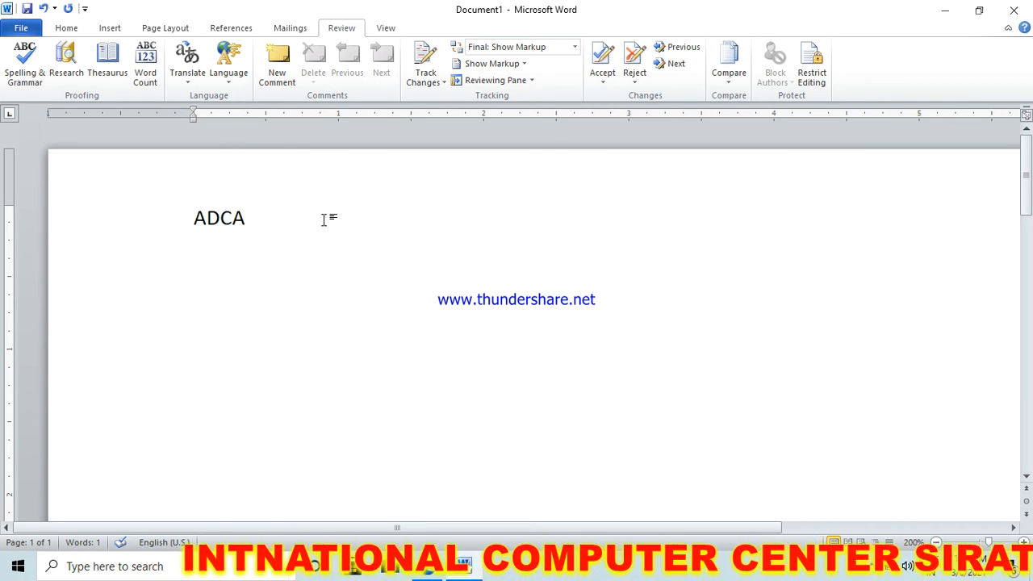
- Undo the deletion of all comments and select the first comment
key("ctrl+z")
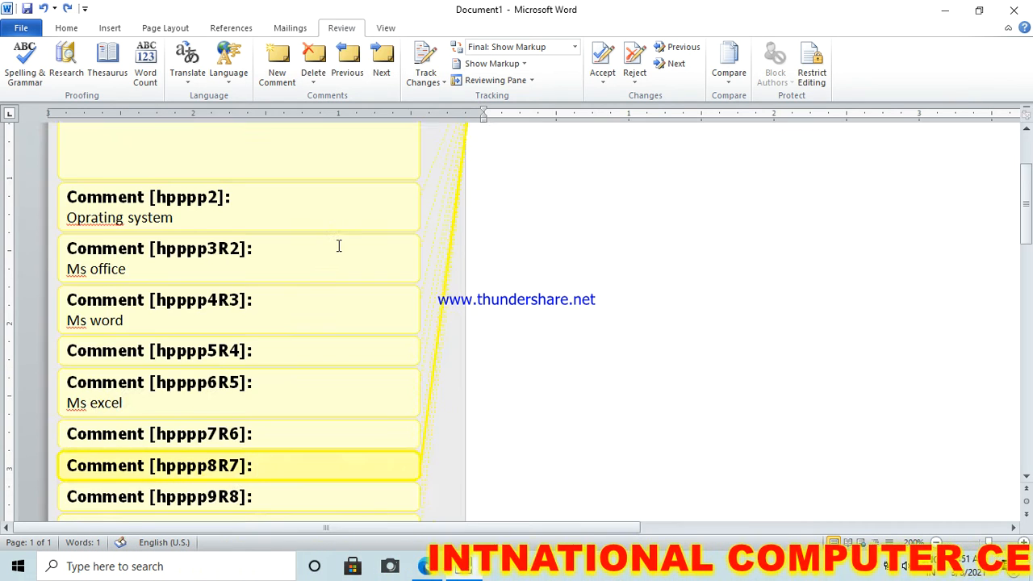
scroll(338, 245, "up", 2)
left_click(326, 273)
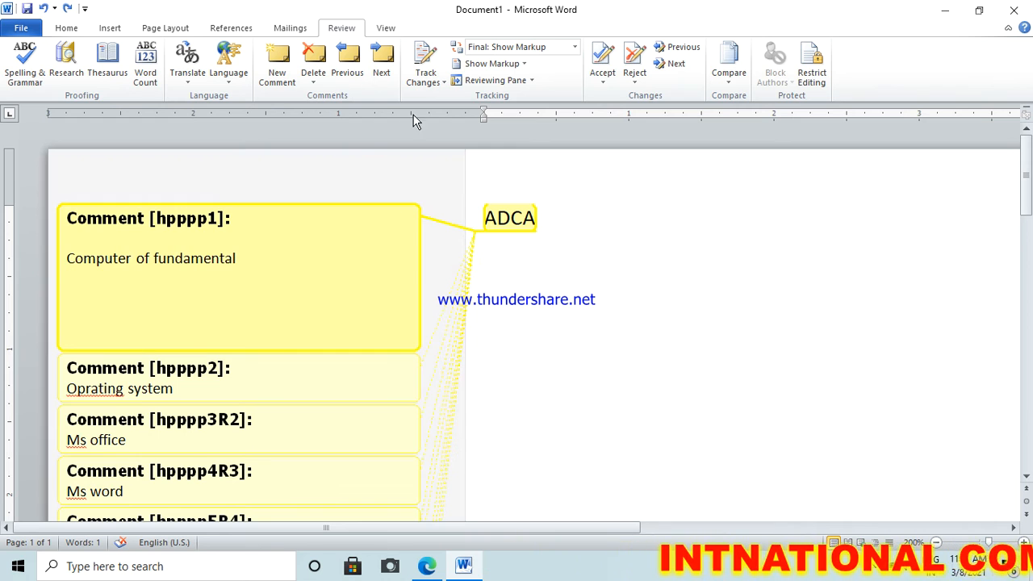
- Set the review display to Final so the document shows without markup
left_click(549, 50)
left_click(494, 77)
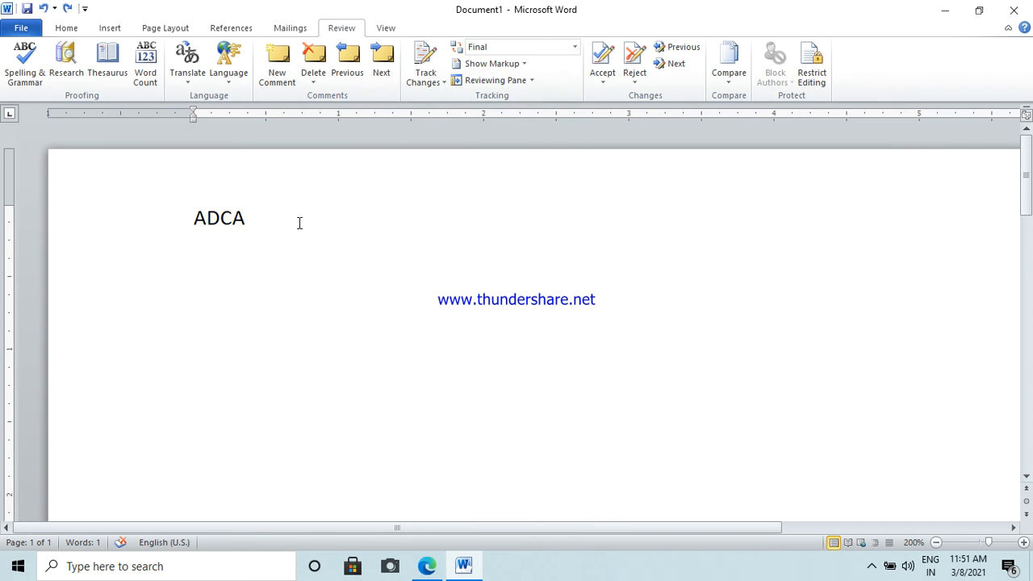
- Select the ADCA line and set the review display to Original: Show Markup
left_click(143, 213)
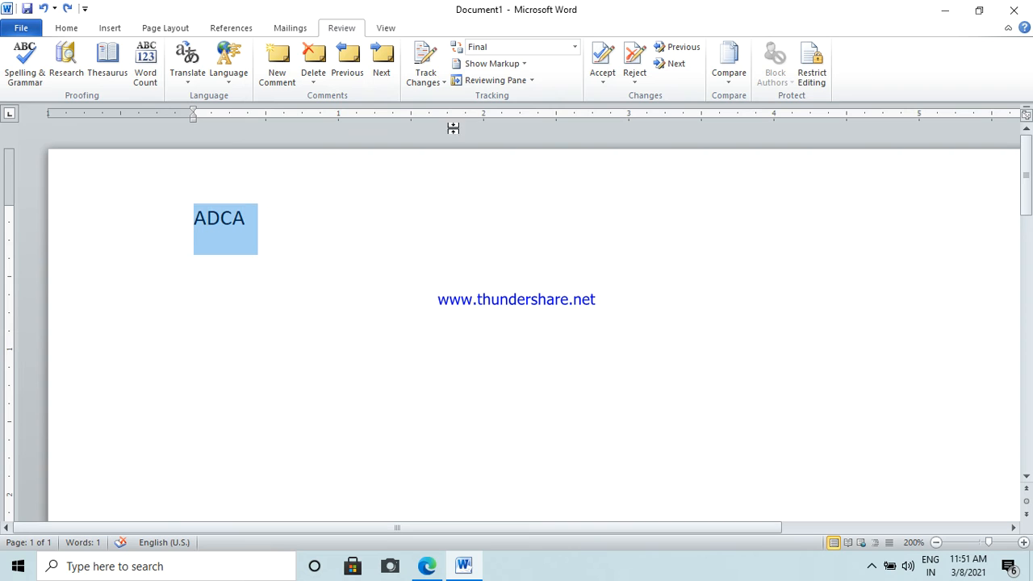
left_click(515, 53)
left_click(498, 92)
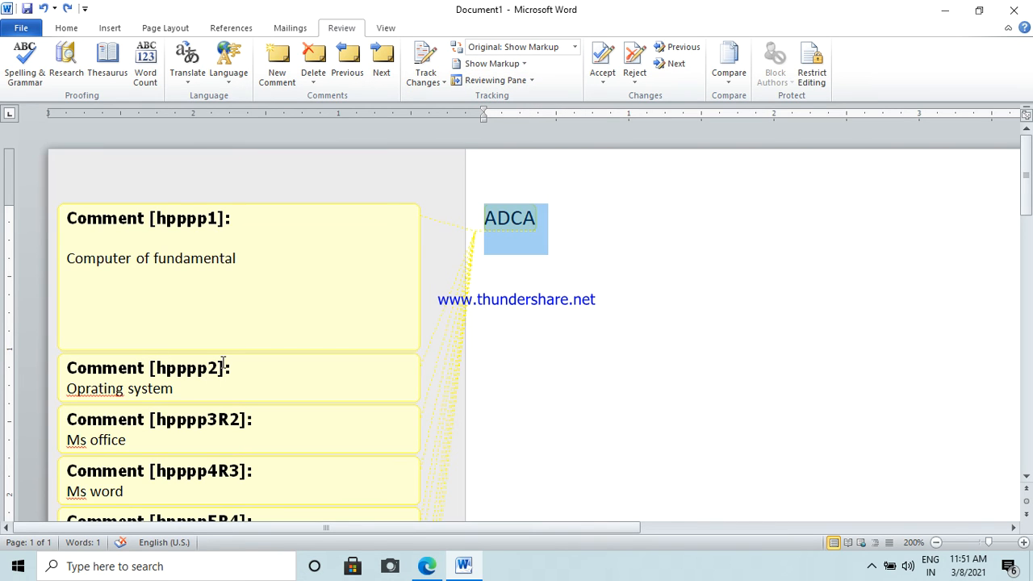
scroll(222, 363, "down", 3)
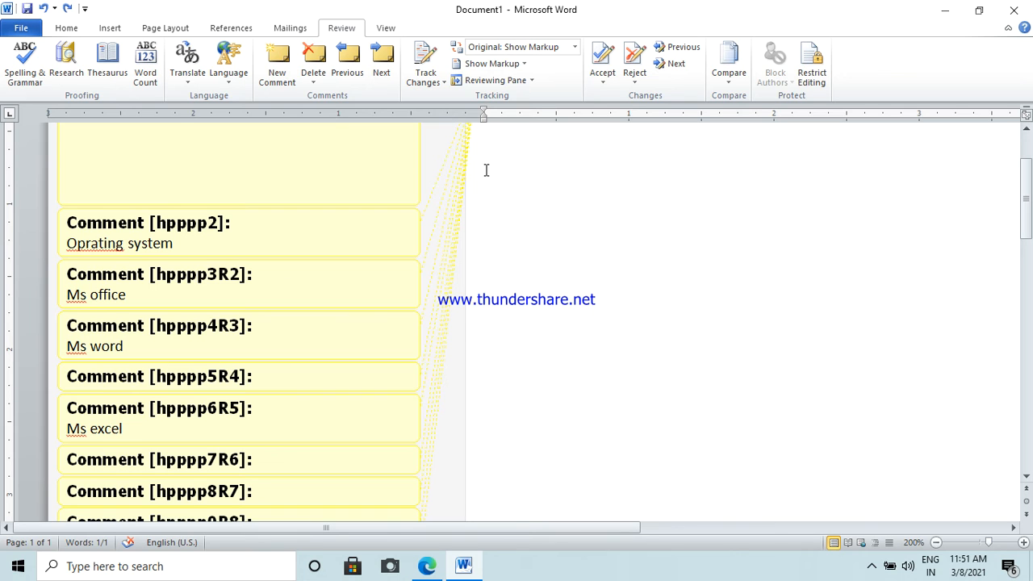
- Hide the comments from the displayed markup and show them again
left_click(488, 82)
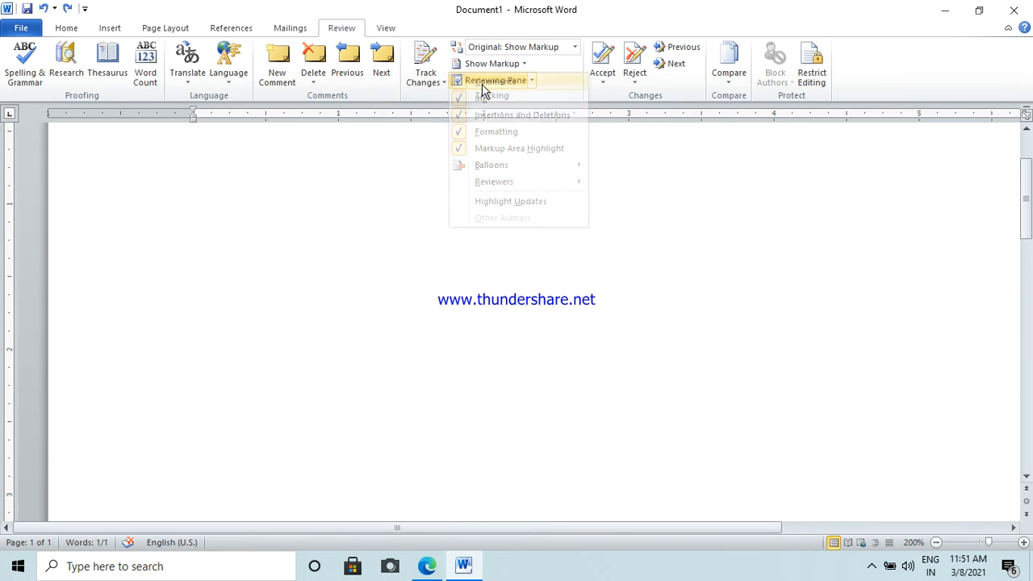
left_click(481, 64)
left_click(484, 83)
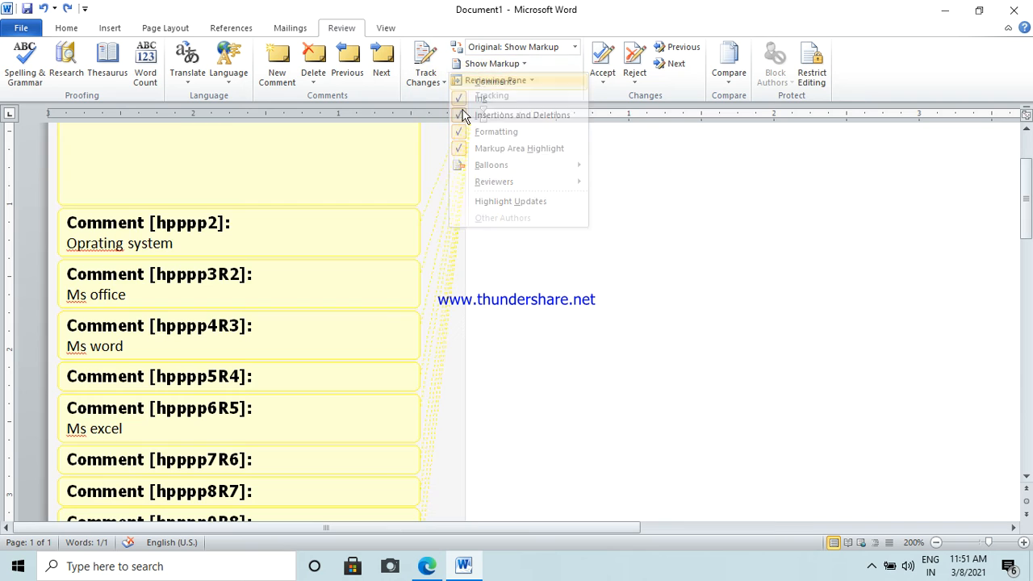
- Switch the Markup Area Highlight off and back on to compare the shading behind the comment balloons
left_click(488, 64)
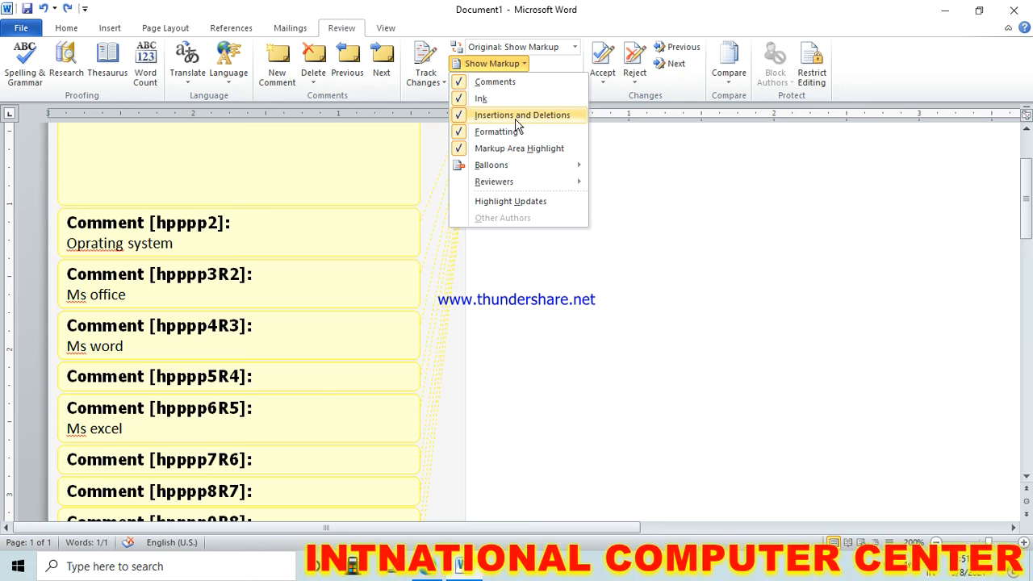
left_click(481, 149)
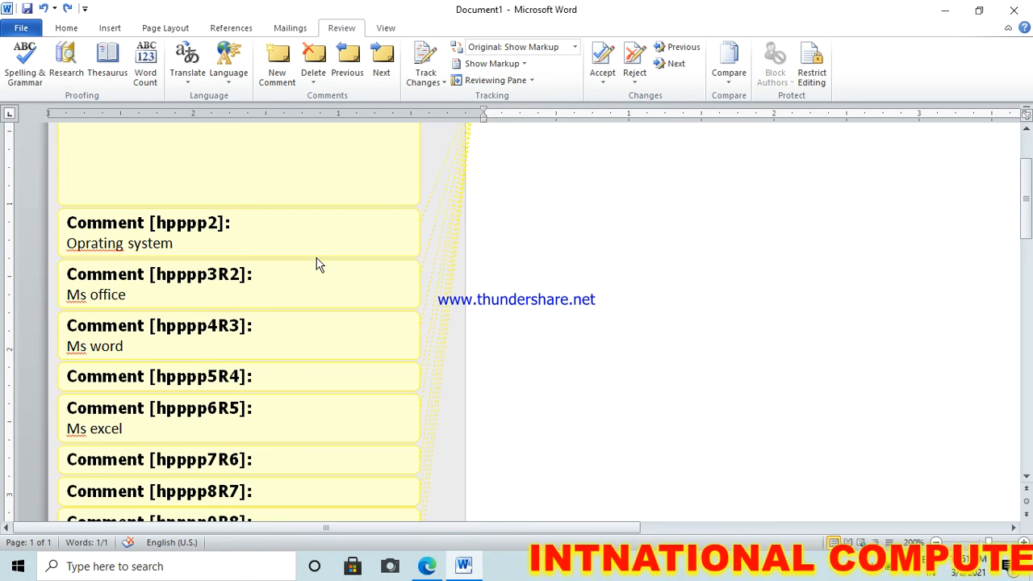
left_click(492, 63)
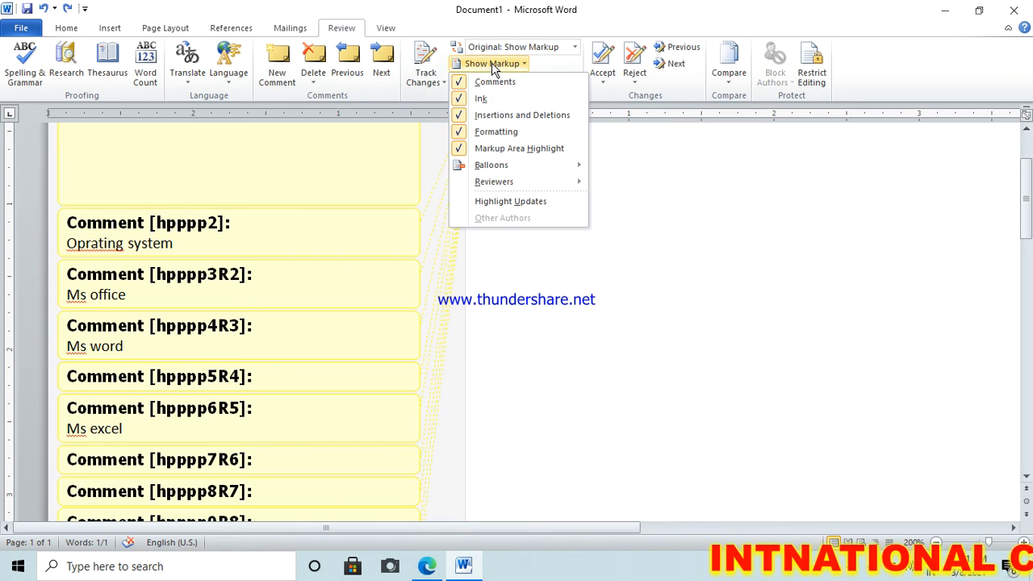
left_click(483, 149)
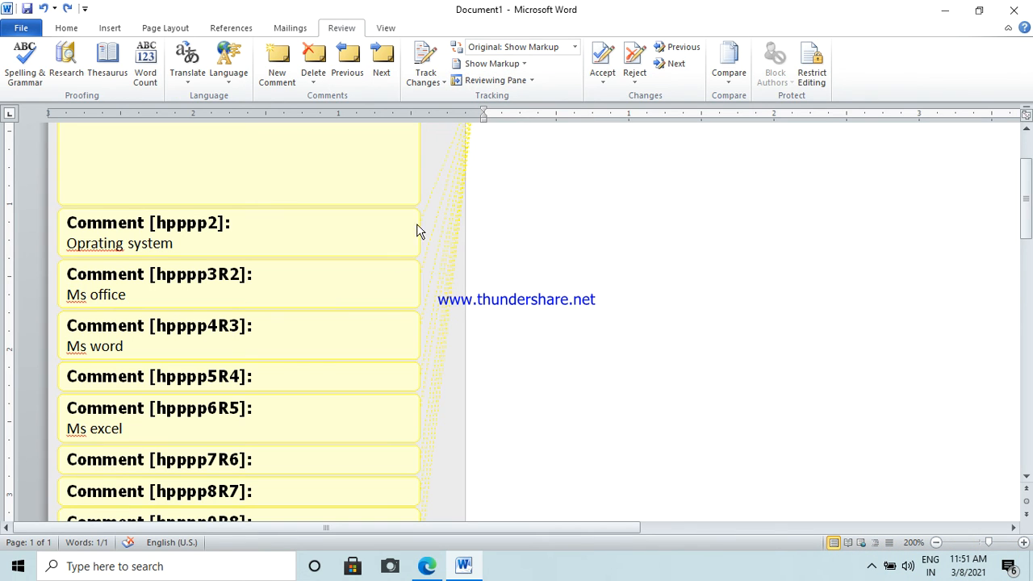
left_click(490, 63)
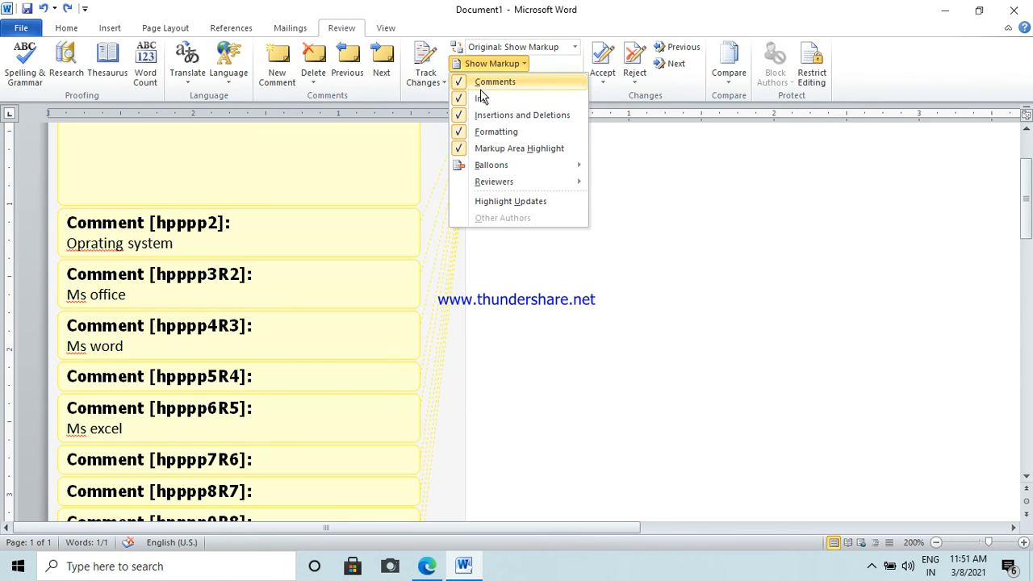
left_click(501, 150)
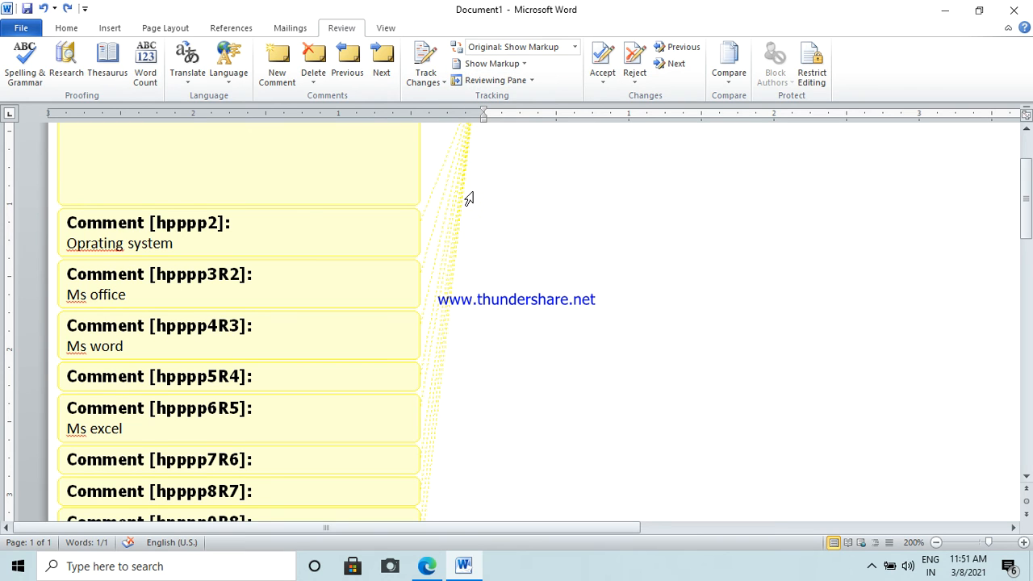
left_click(493, 64)
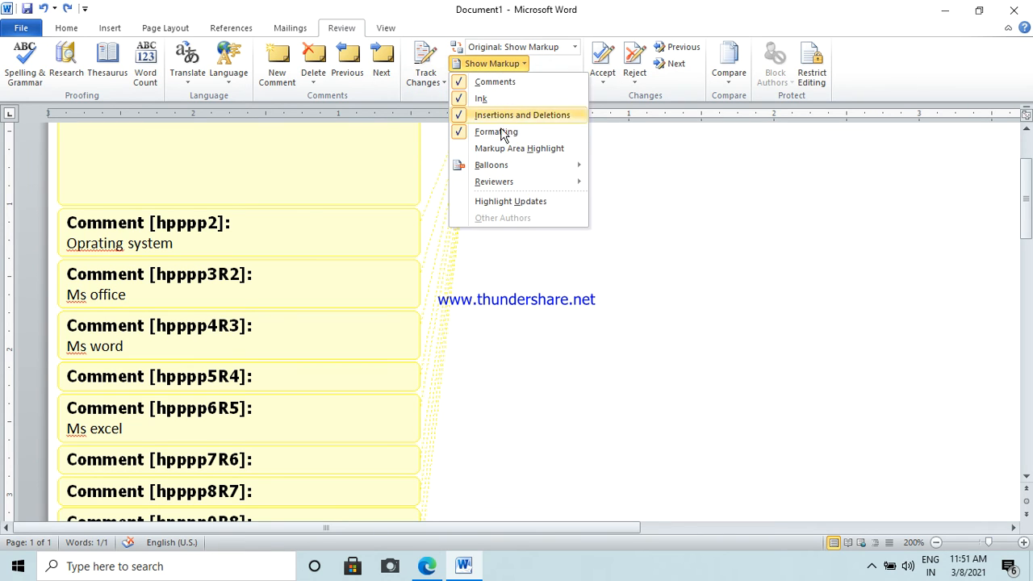
left_click(499, 145)
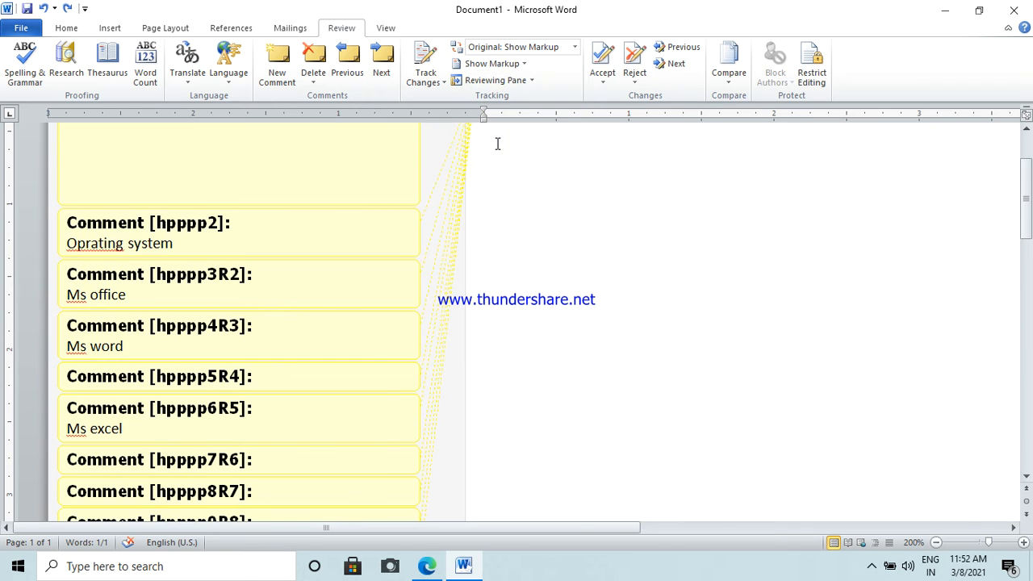
- Set the balloon display to Show Revisions in Balloons
left_click(495, 65)
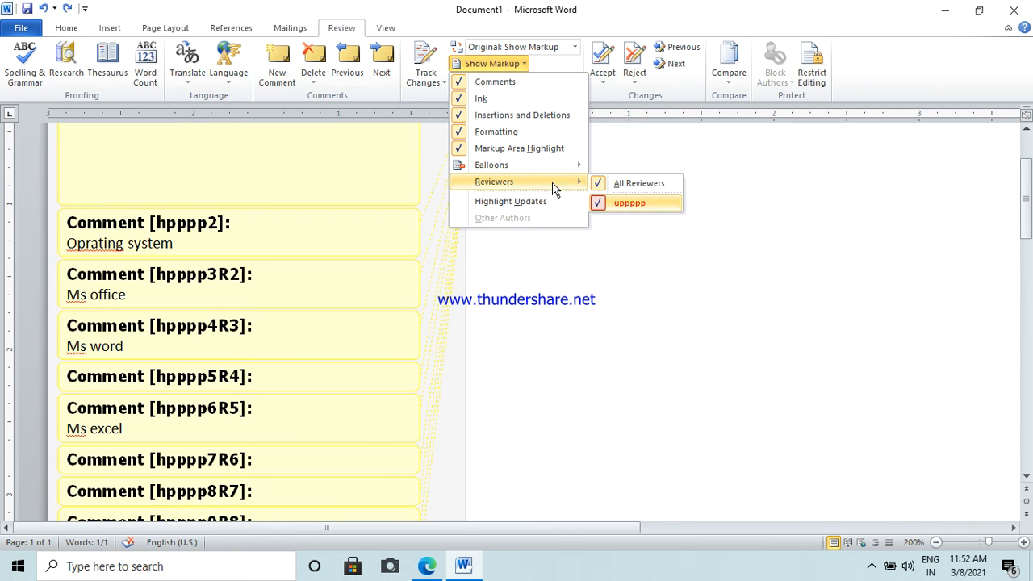
mouse_move(516, 176)
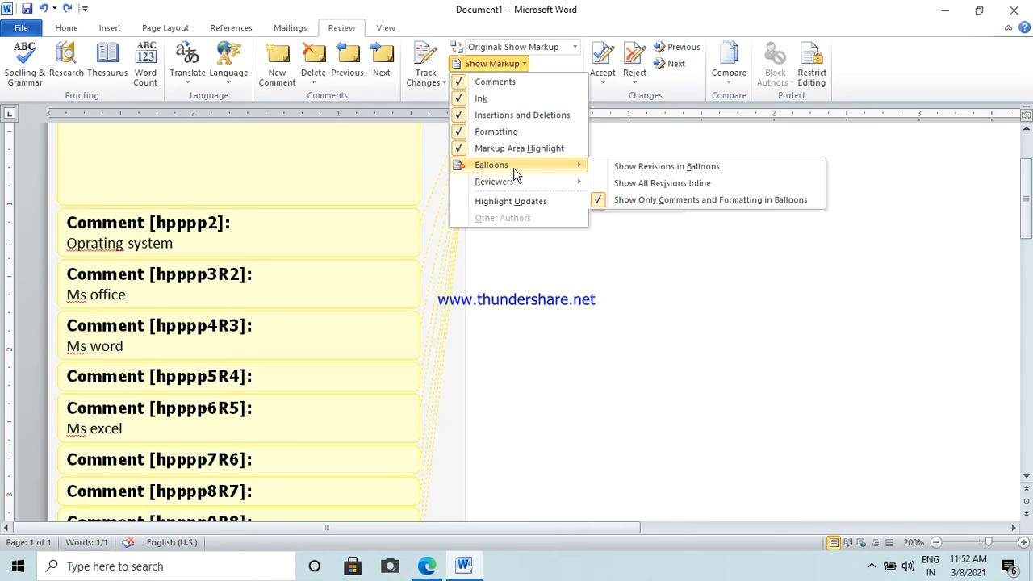
left_click(642, 167)
- Set the balloon display to Show All Revisions Inline
left_click(487, 68)
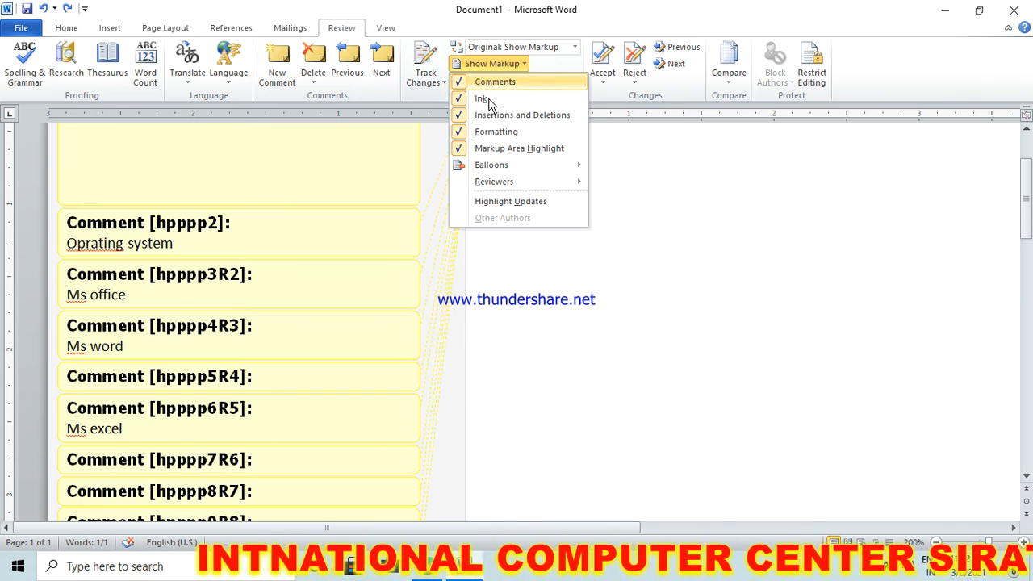
mouse_move(506, 187)
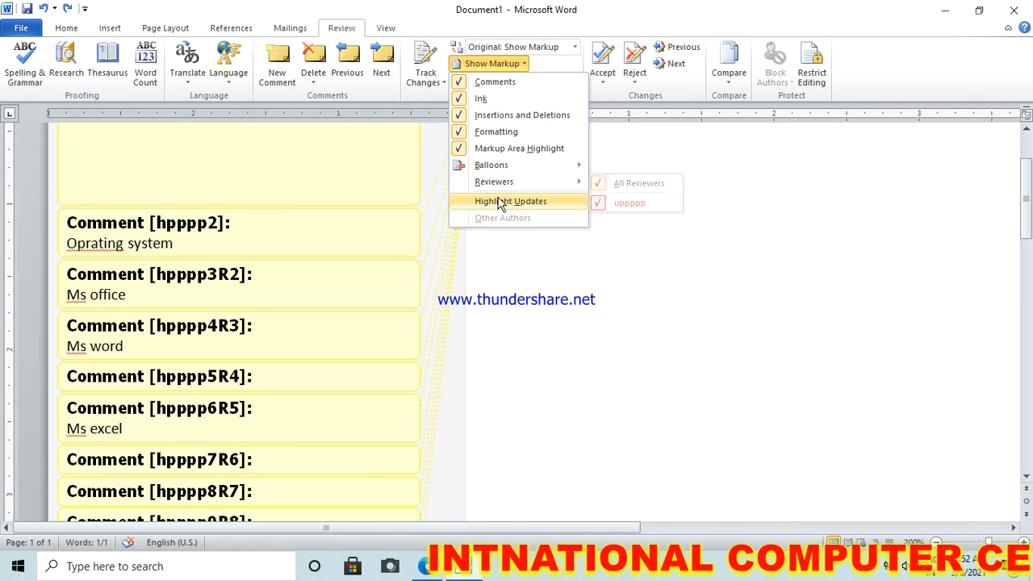
mouse_move(508, 168)
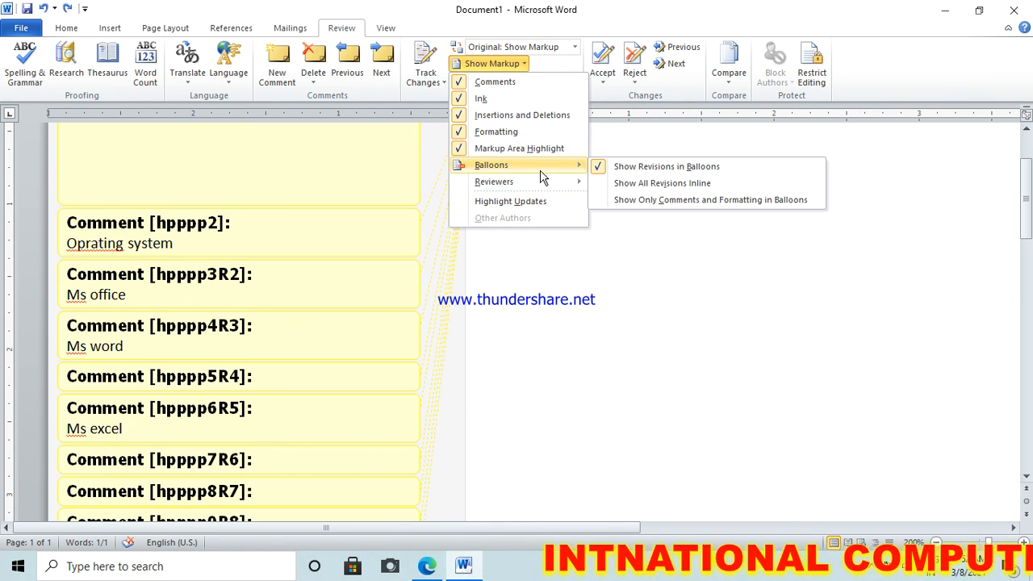
left_click(632, 187)
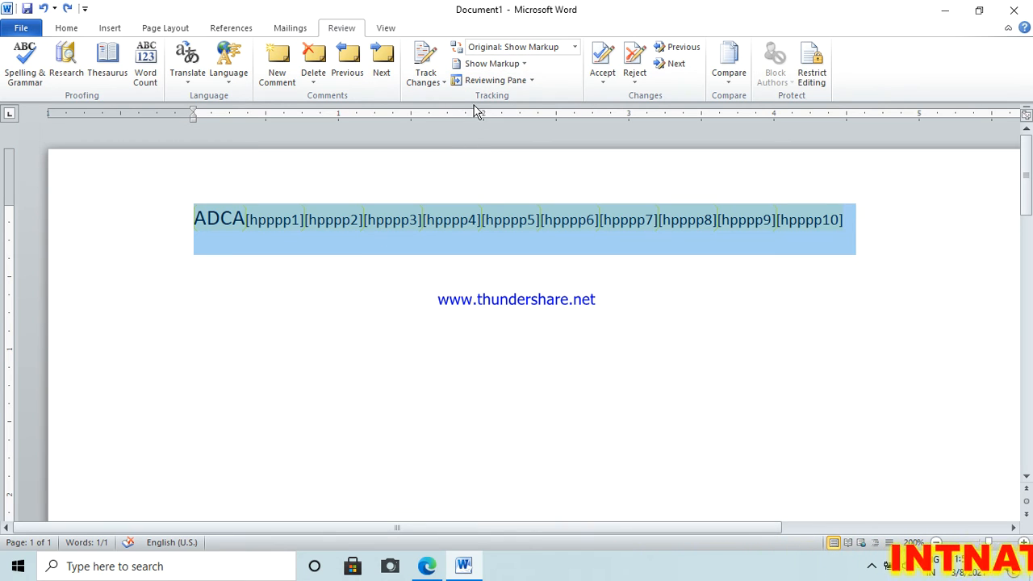
- Set the balloon display to Show Only Comments and Formatting in Balloons
left_click(490, 64)
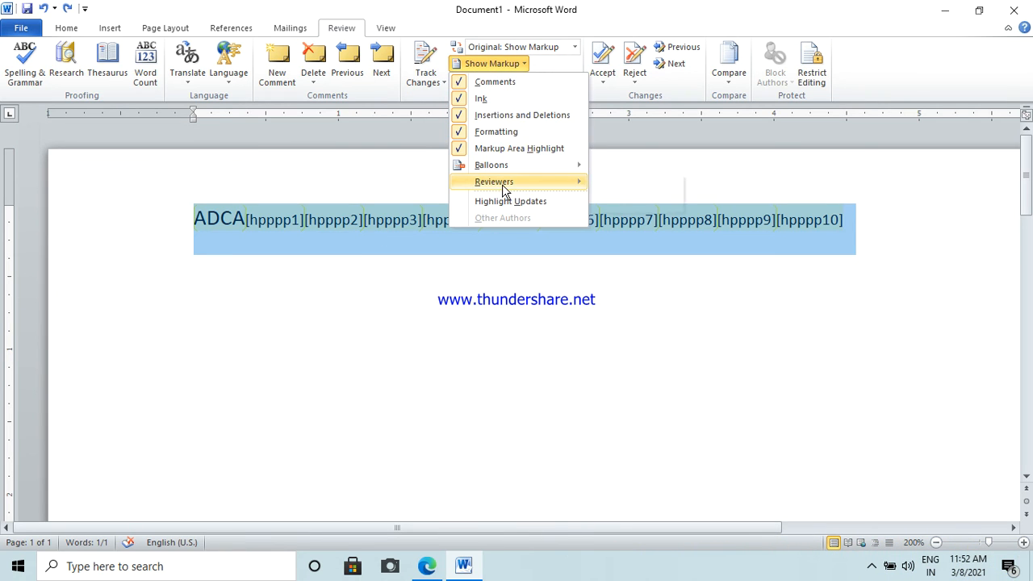
mouse_move(505, 166)
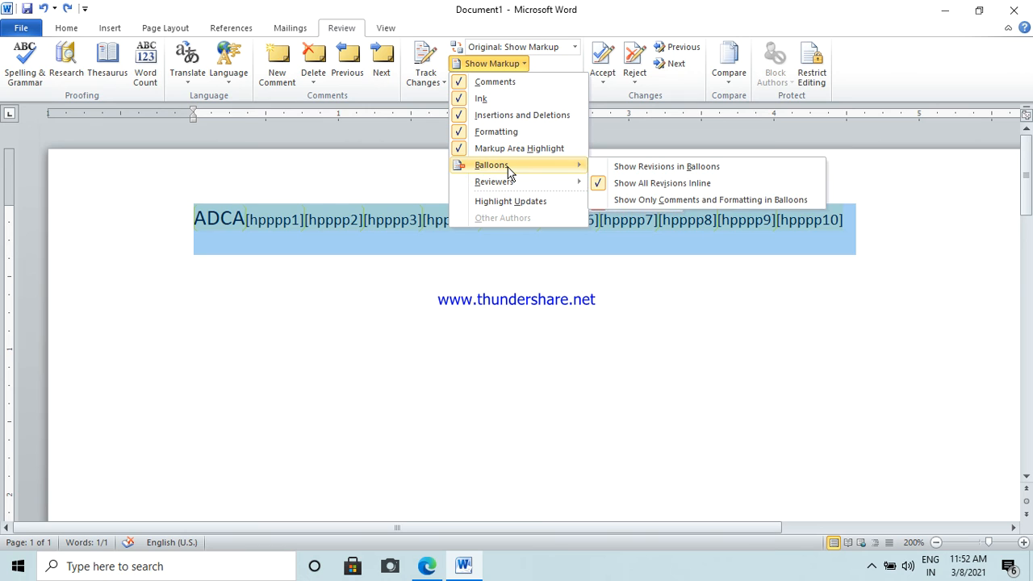
left_click(621, 199)
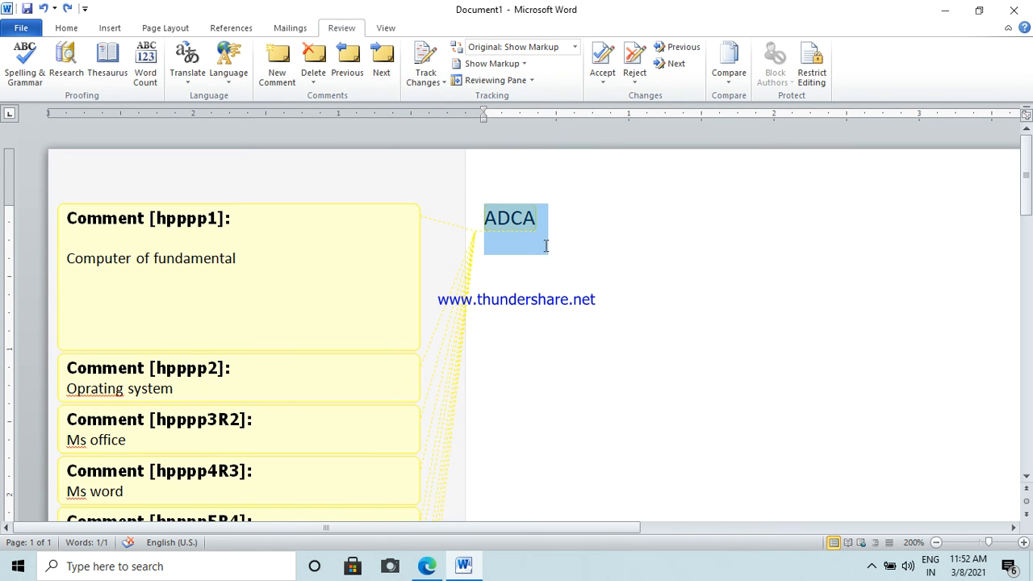
- Delete all comments attached to the ADCA text in the document
left_click(441, 82)
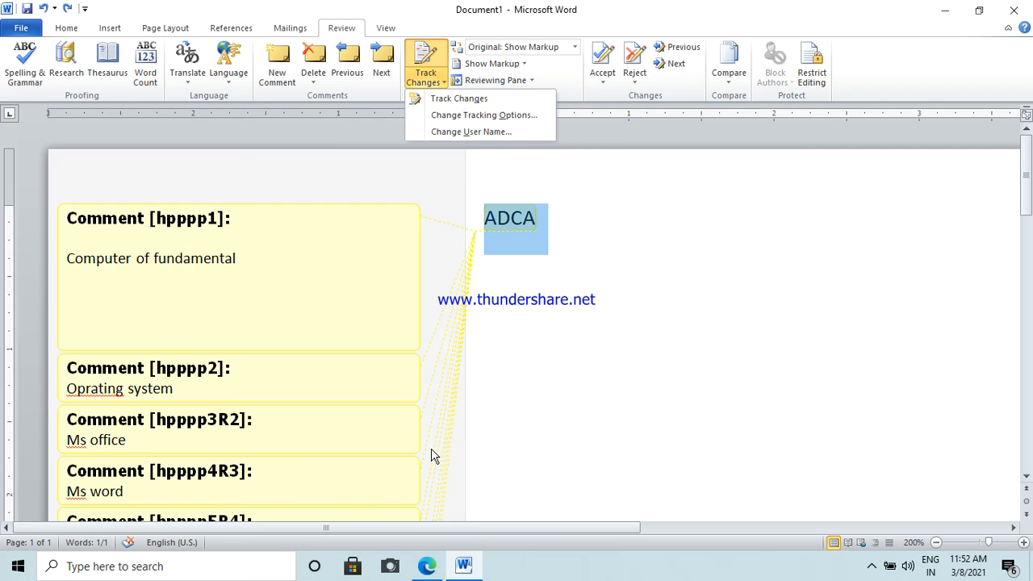
left_click(521, 431)
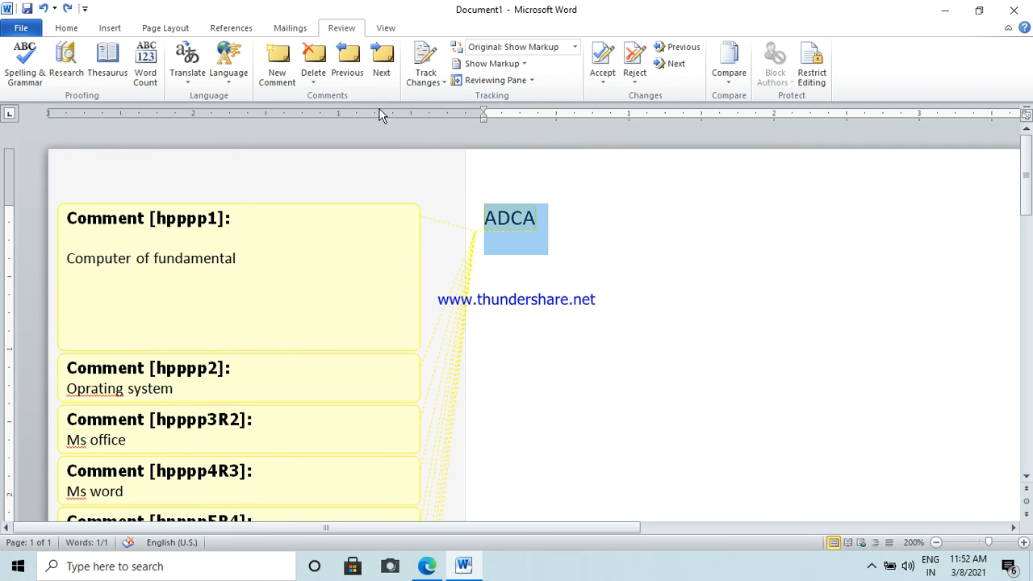
left_click(313, 78)
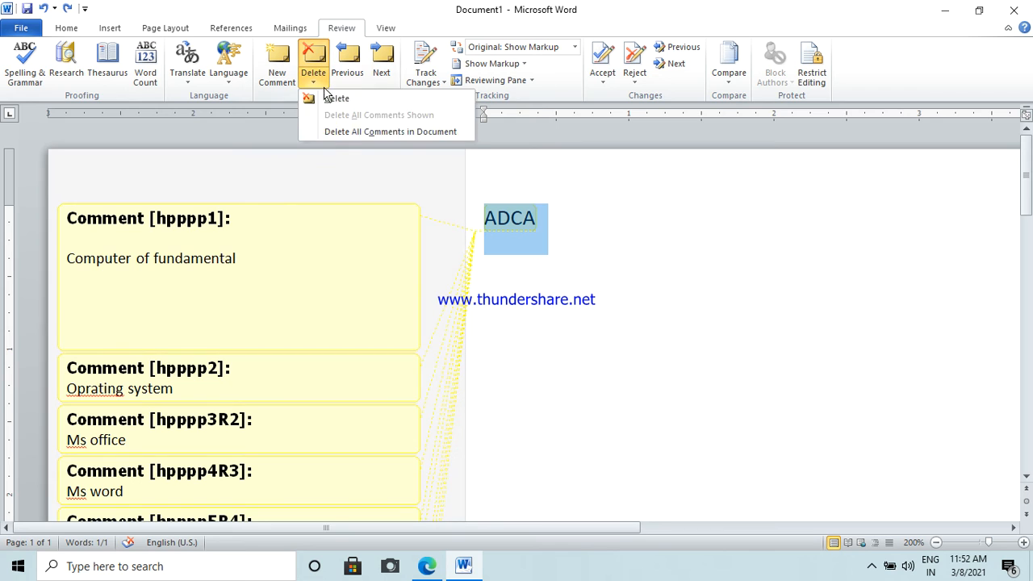
left_click(332, 132)
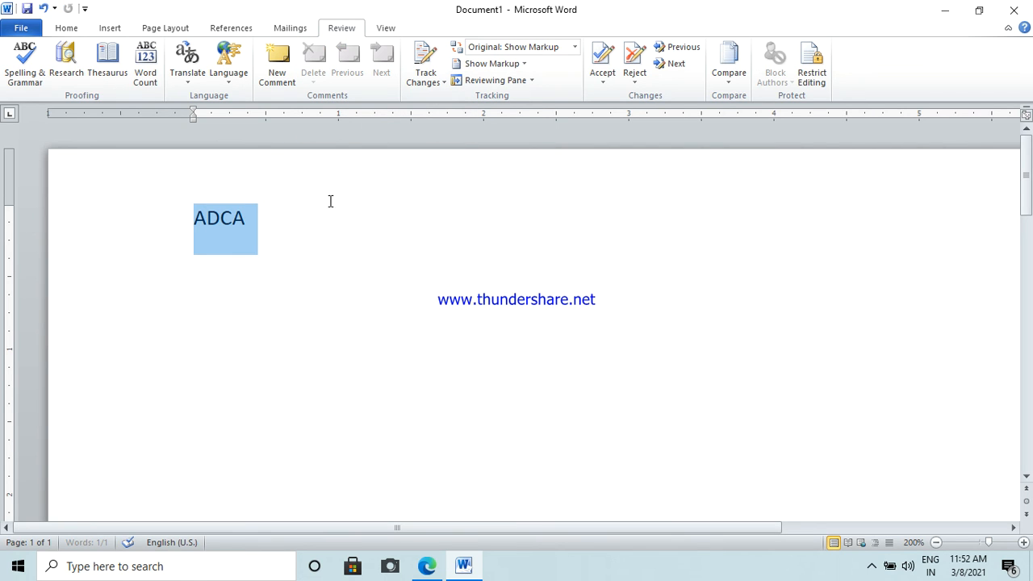
- Append "gg" to ADCA, turn on Track Changes and add "gfgdgdfg" as a tracked insertion
left_click(295, 223)
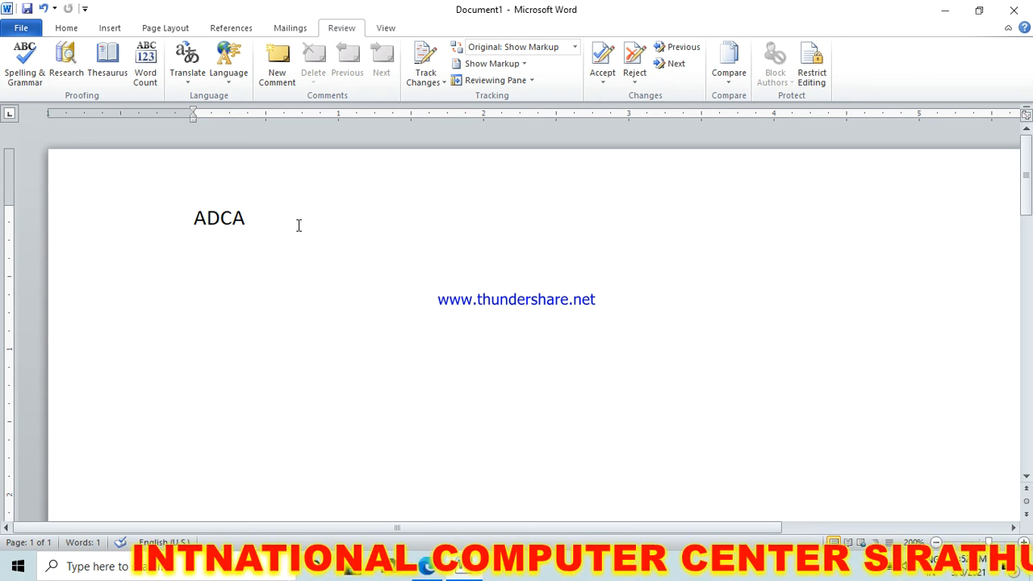
type("gg")
left_click(425, 81)
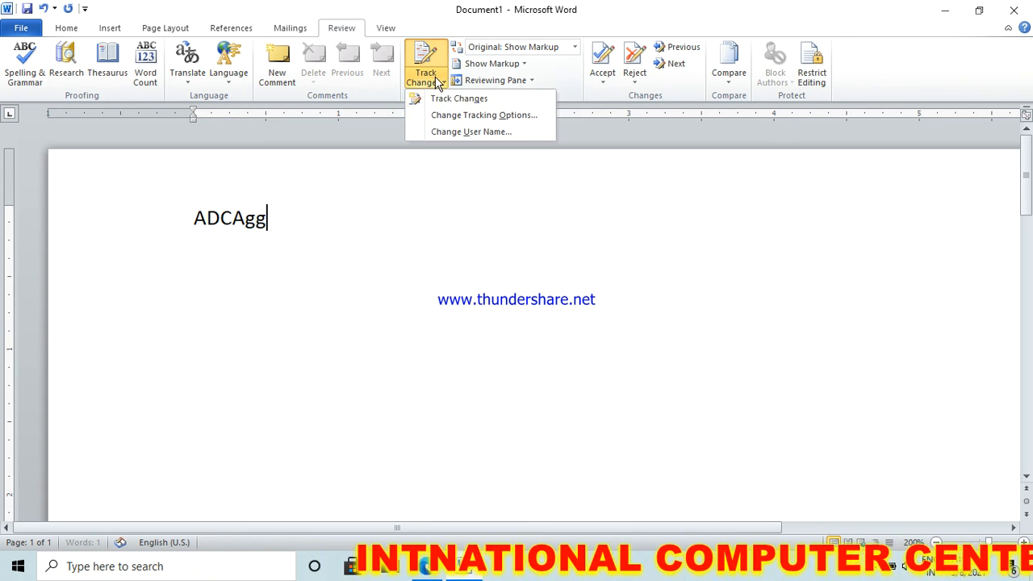
left_click(436, 97)
type("gfgdgdfg")
- Delete the whole ADCA line as a tracked change
left_click_drag(346, 226, 153, 224)
key("Delete")
left_click_drag(283, 226, 187, 226)
key("Delete")
left_click_drag(268, 225, 153, 226)
left_click(297, 207)
- Turn off Track Changes and delete the struck-through ADCAgg text from the page
left_click(419, 88)
left_click(436, 99)
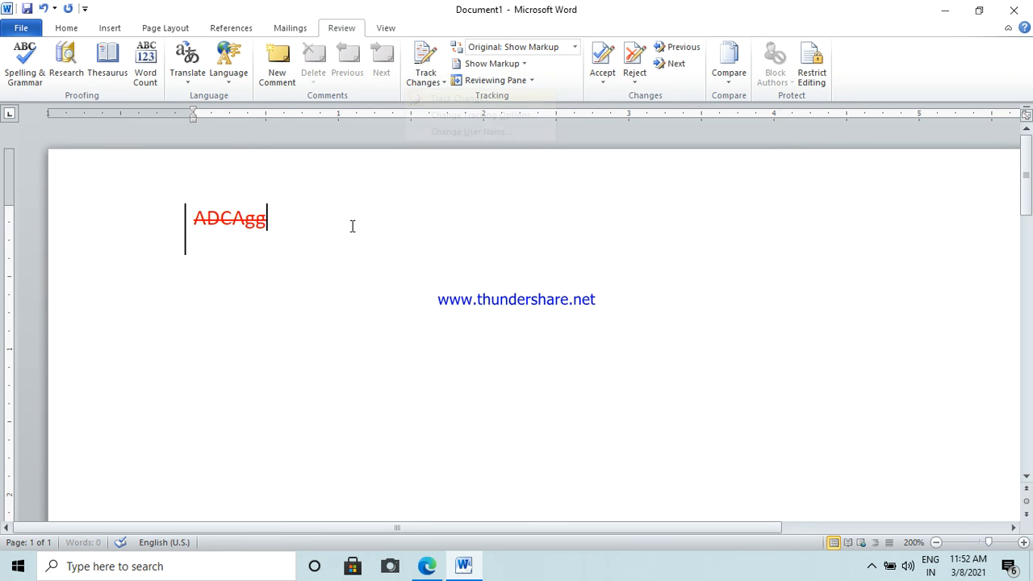
left_click_drag(353, 223, 113, 220)
key("Delete")
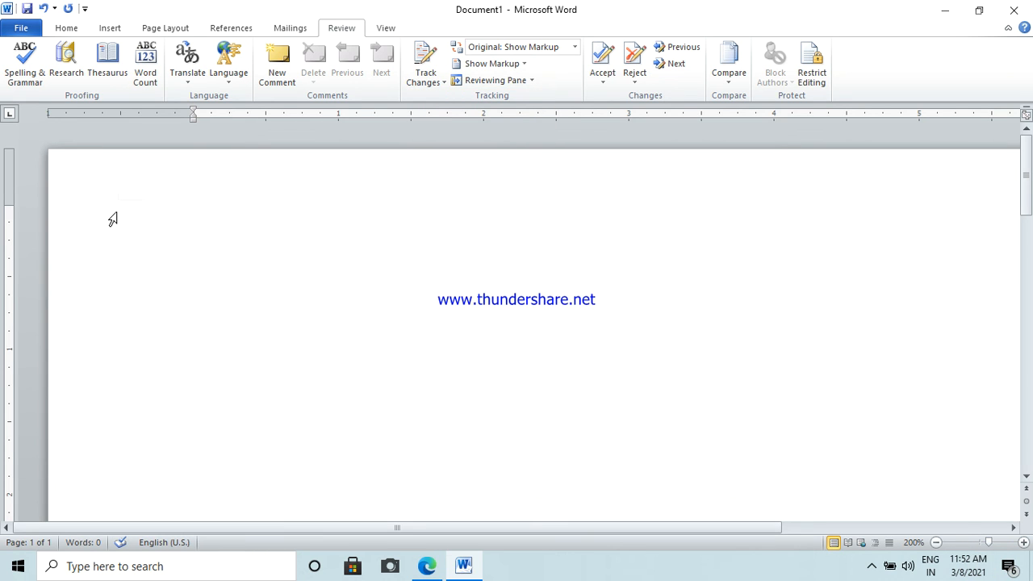
- Enter "Adca" on the empty page, turn on Track Changes and add "ffsdfuhsdfs" as a tracked insertion
left_click(424, 87)
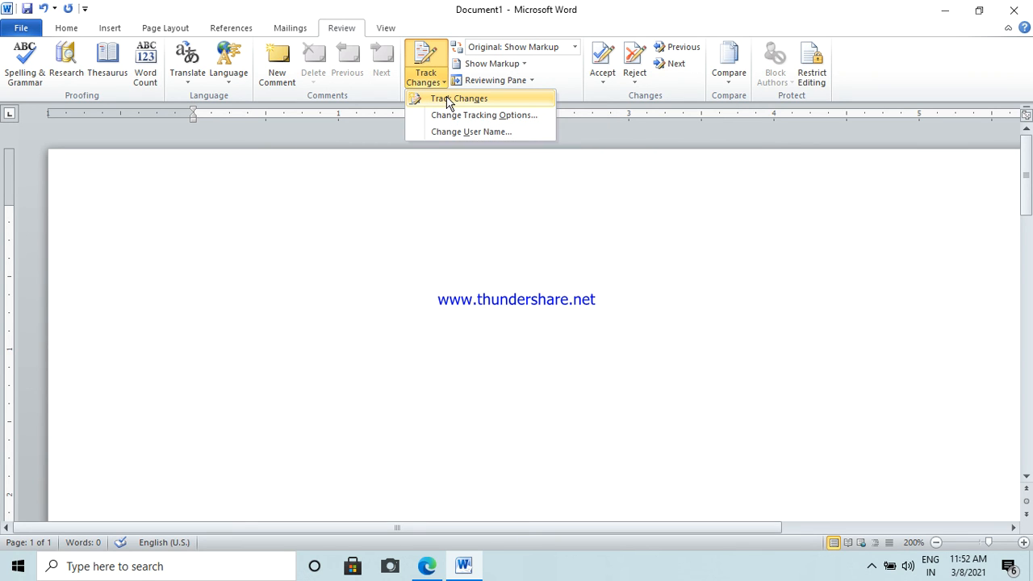
left_click(283, 263)
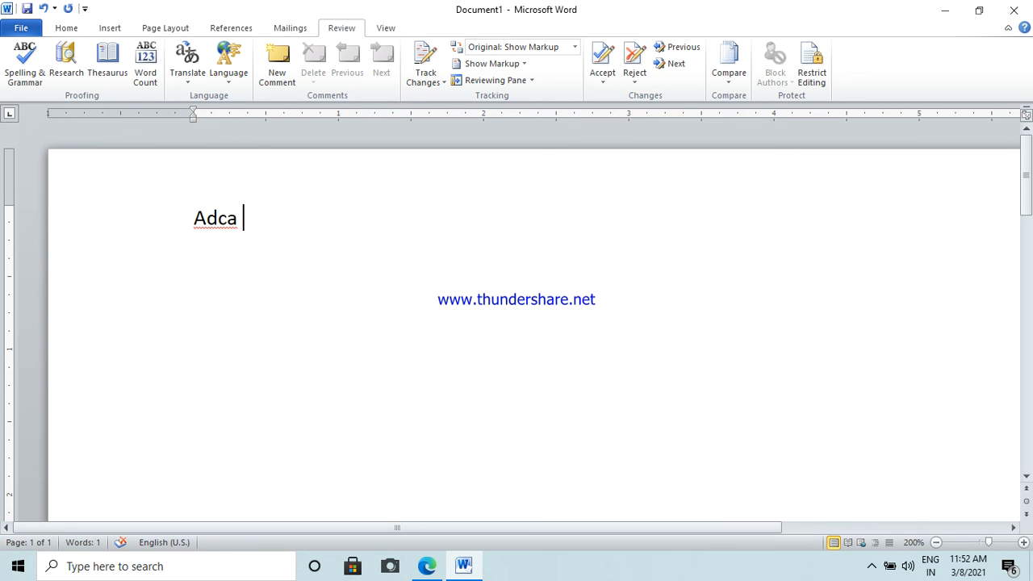
key("ctrl+shift+e")
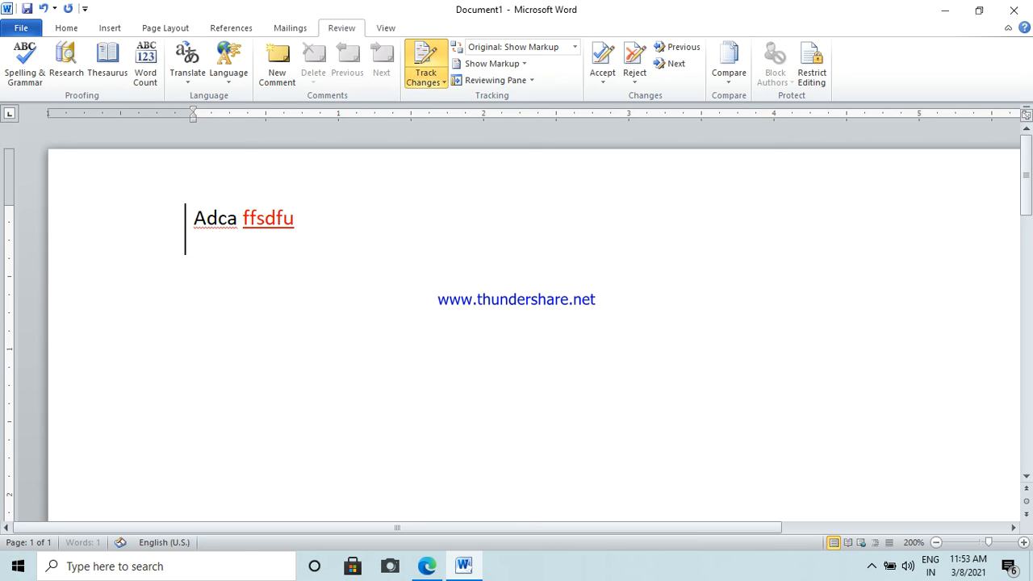
- Delete all the text as a tracked change, and with Track Changes turned off remove the struck-through Adca completely
key("ctrl+a")
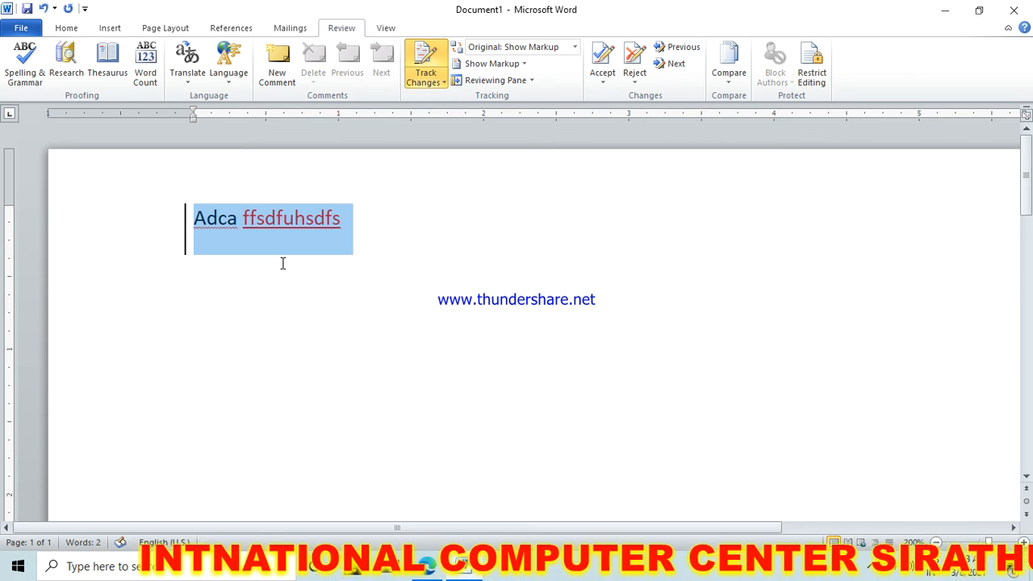
key("Delete")
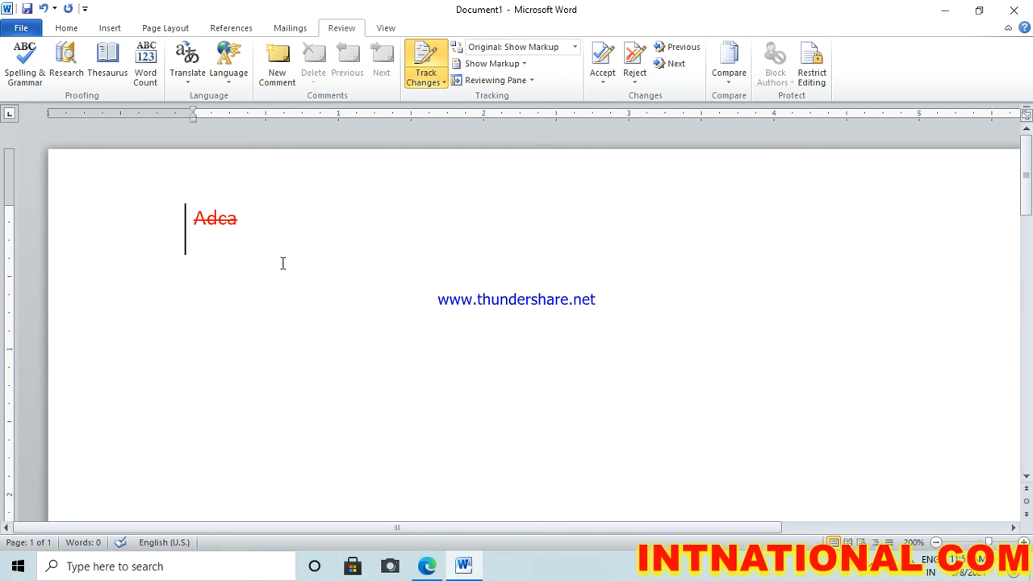
key("ctrl+shift+e")
key("ctrl+a")
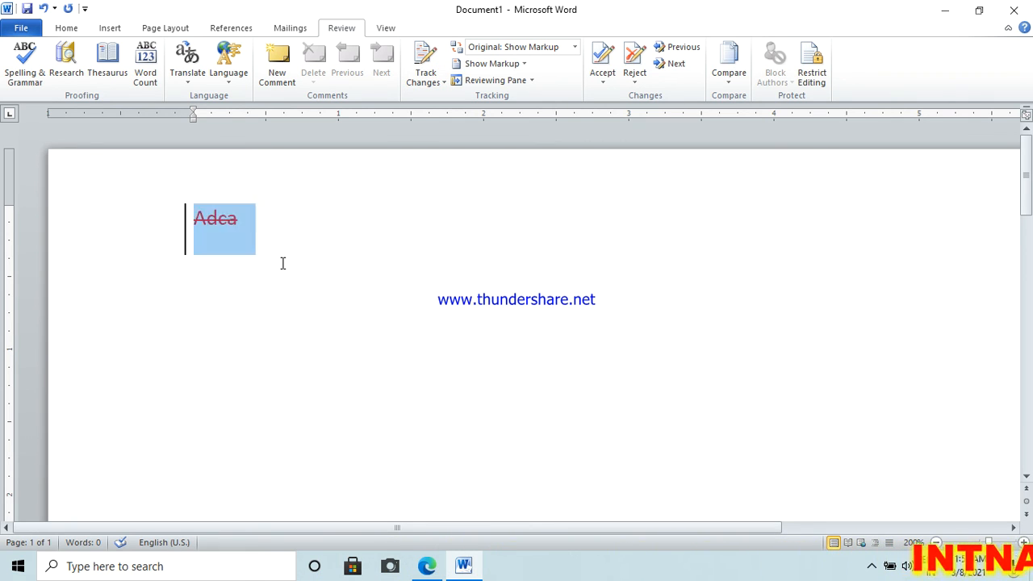
key("Delete")
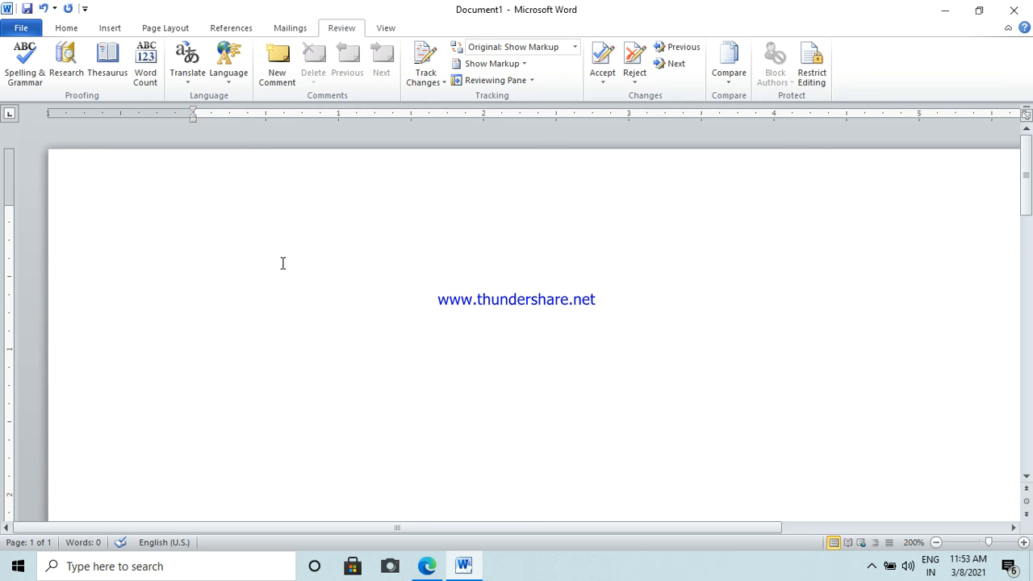
- Undo the recent edits until the ADCA text is restored together with its comments
left_click(424, 80)
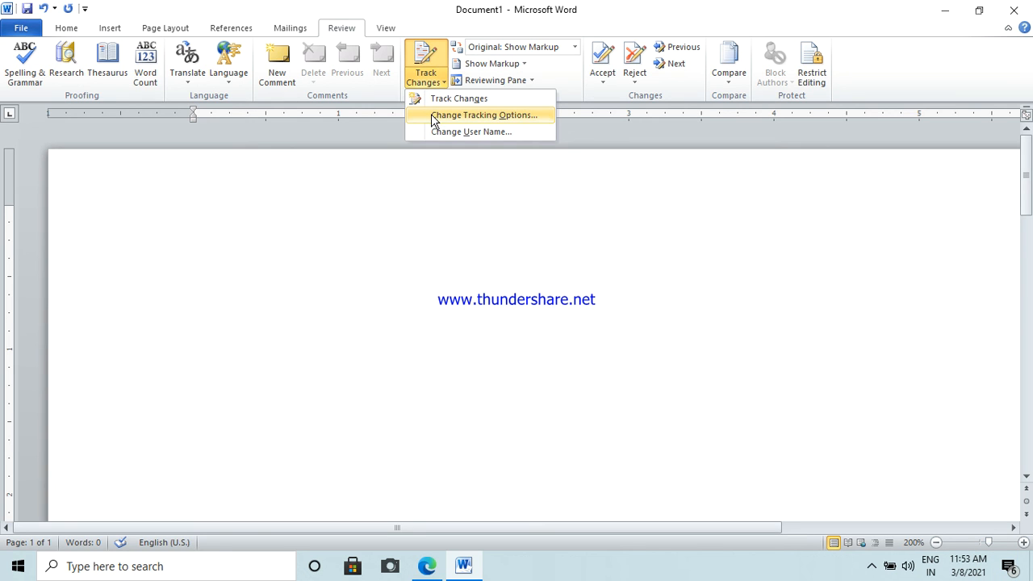
left_click(314, 327)
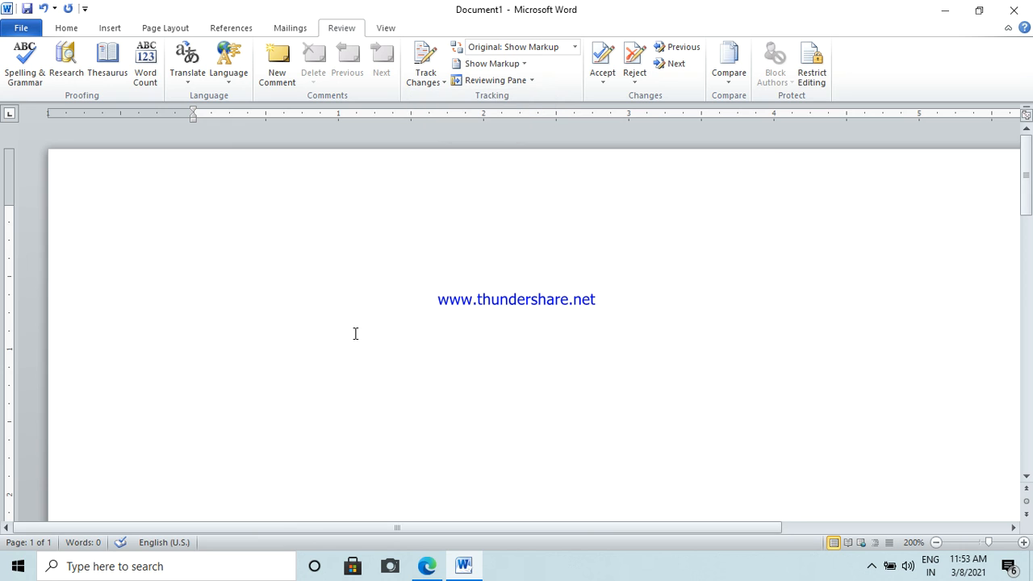
type("Adca")
key("ctrl+z")
key("ctrl+z")
key("ctrl+z")
key("ctrl+z")
key("ctrl+z")
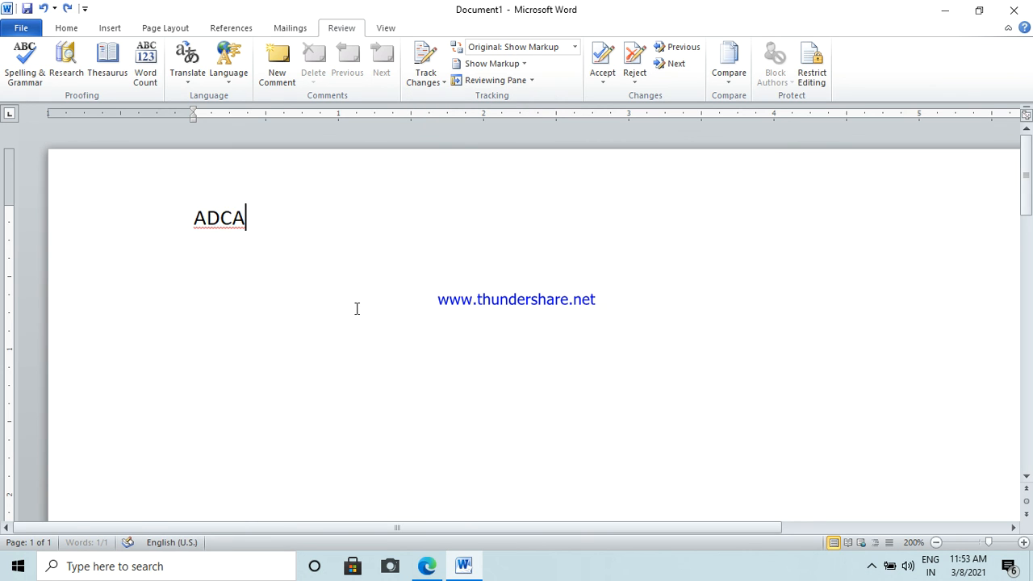
left_click(353, 306)
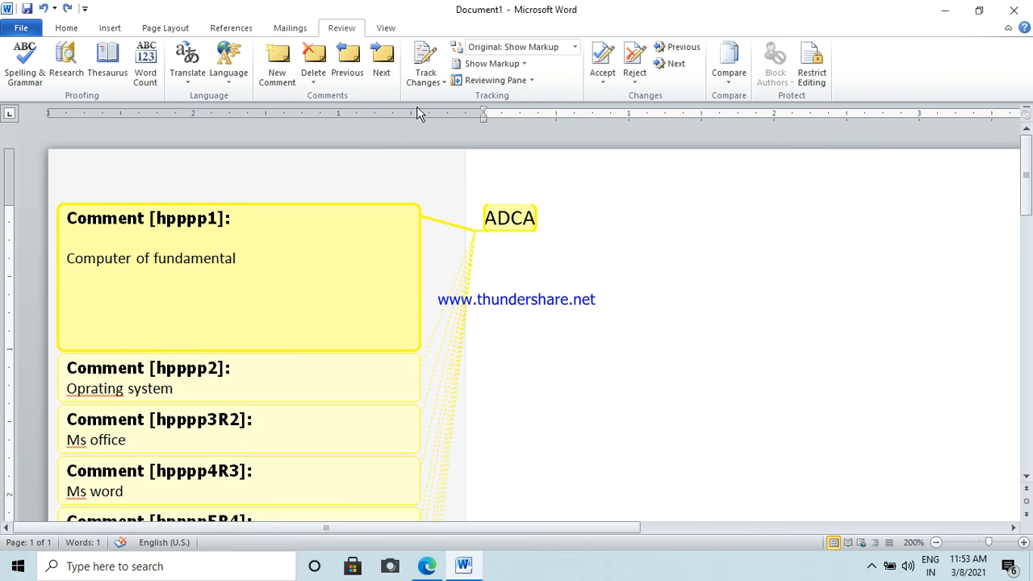
- Set the comment colour to Blue in the Track Changes options
left_click(425, 80)
left_click(439, 117)
left_click(439, 168)
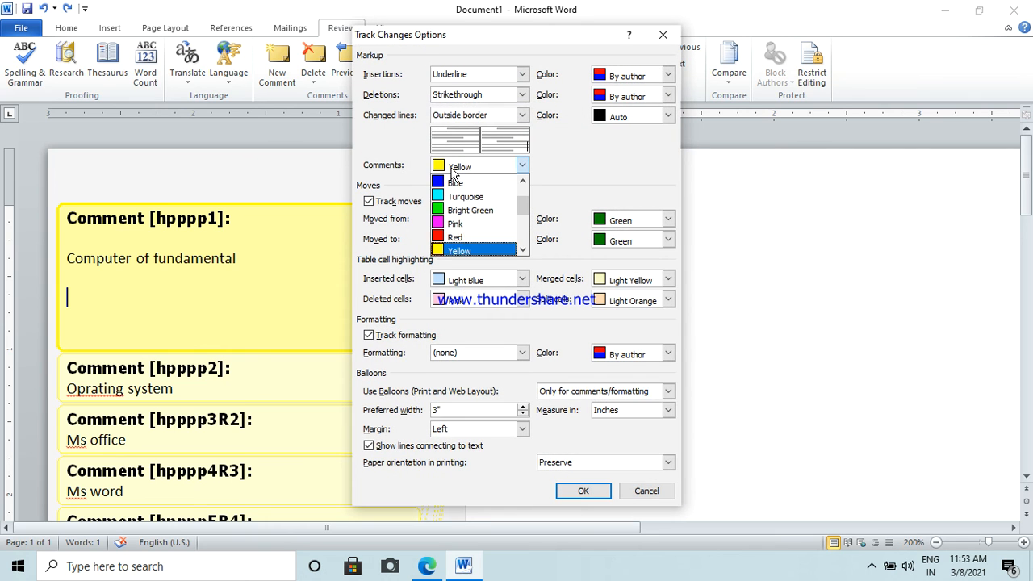
left_click(453, 179)
left_click(585, 492)
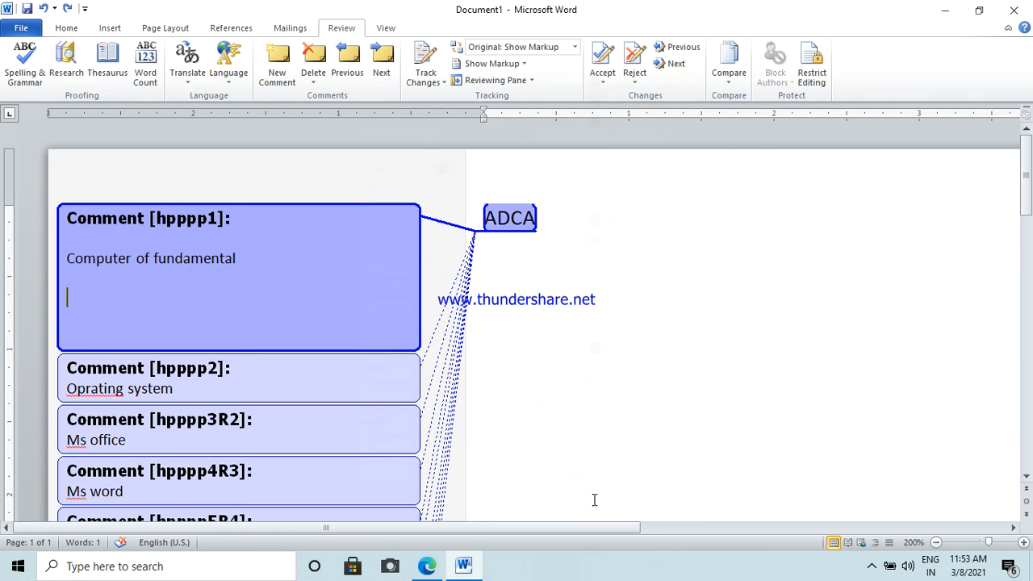
- Set the balloon margin to Right in the Track Changes options and check the comments' placement on the page
left_click(415, 80)
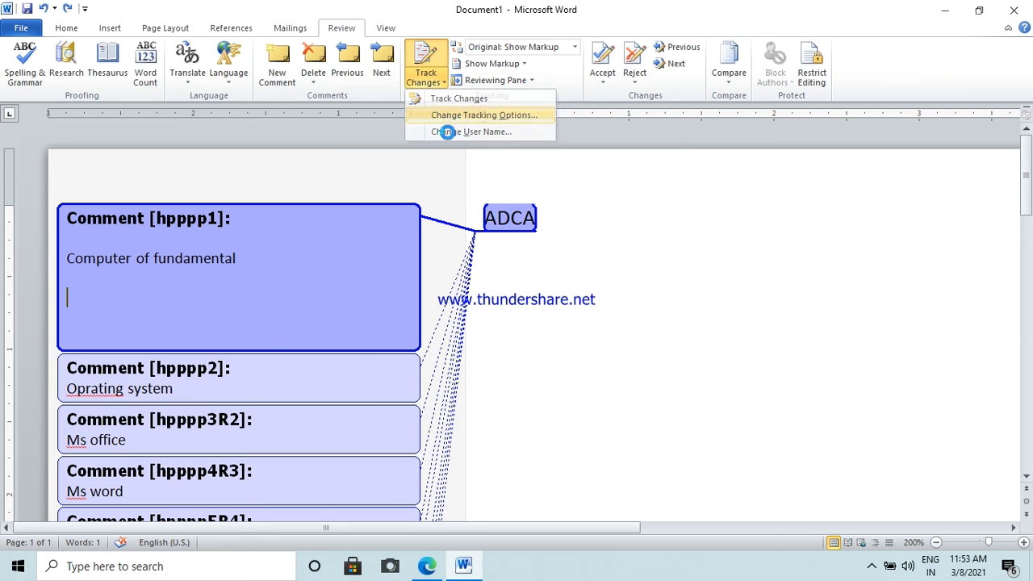
left_click(443, 115)
left_click(468, 429)
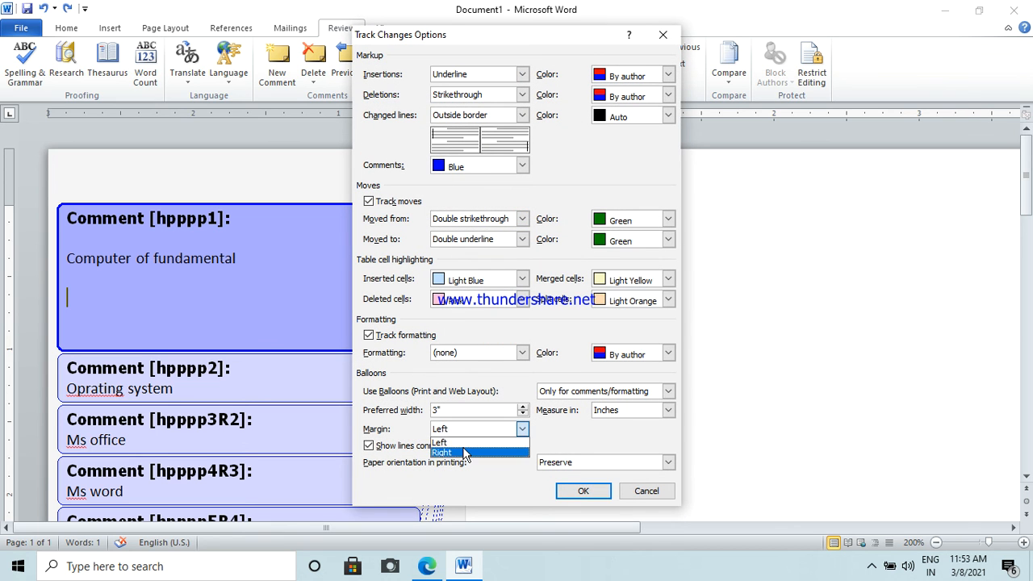
left_click(467, 454)
left_click(581, 491)
left_click_drag(577, 527, 957, 527)
scroll(956, 358, "down", 3)
scroll(950, 387, "up", 3)
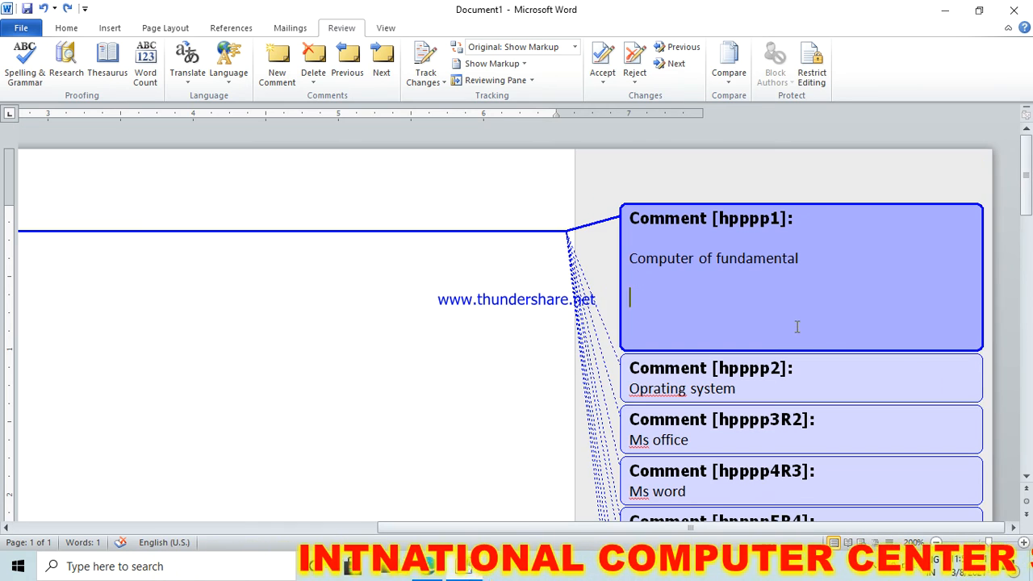
- Increase the preferred balloon width in the Track Changes options and view the widened comment balloons
left_click(430, 84)
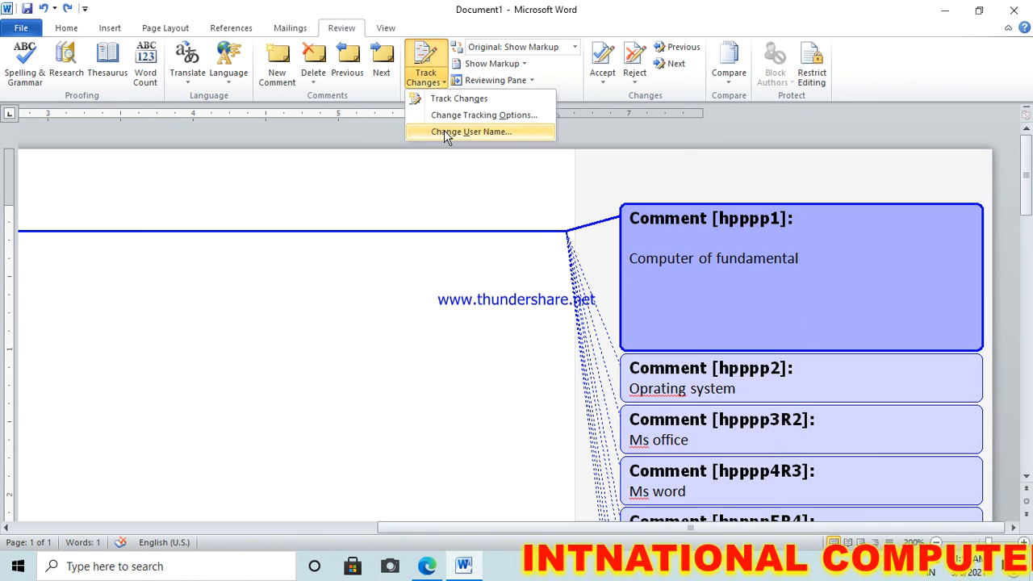
left_click(455, 114)
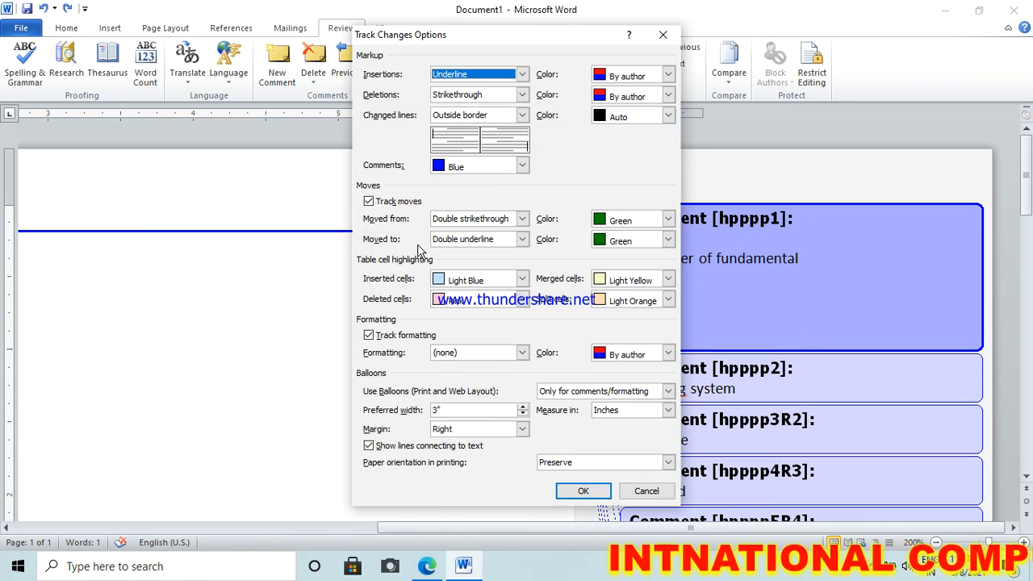
left_click(523, 407)
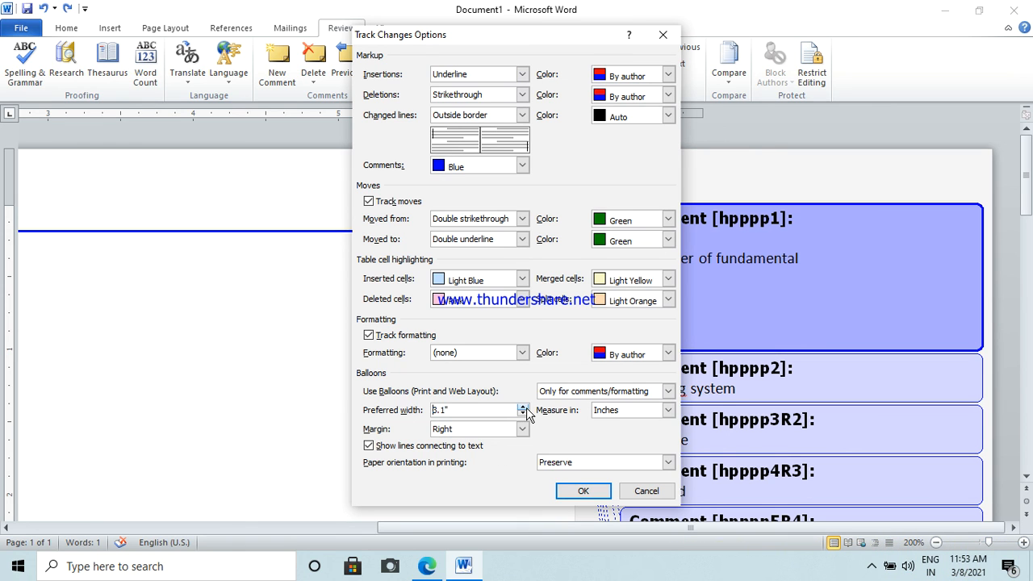
left_click(570, 495)
left_click_drag(558, 530, 701, 542)
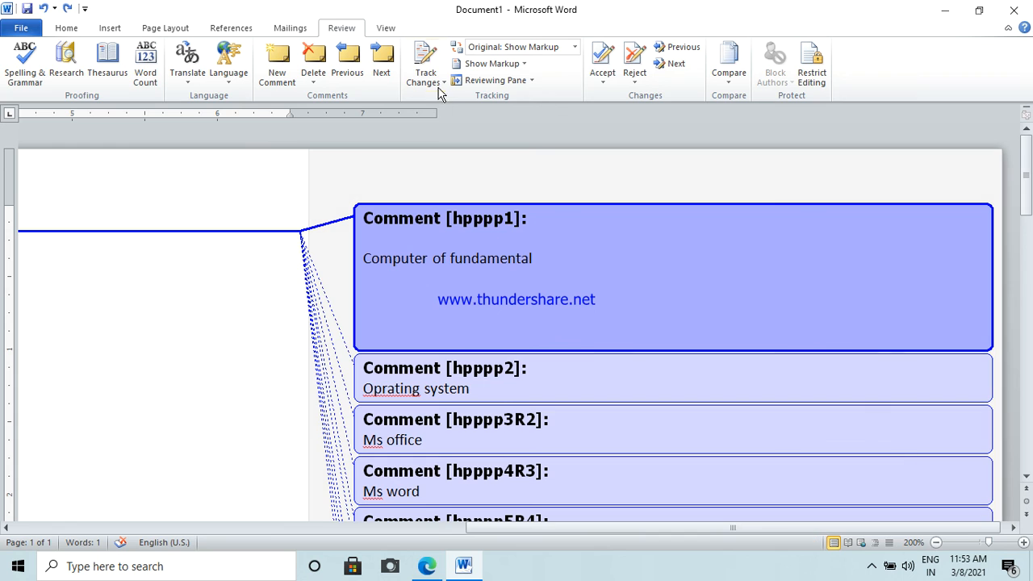
- Replace the reviewer's initials in the Word user name options with the new reviewer's name
left_click(439, 83)
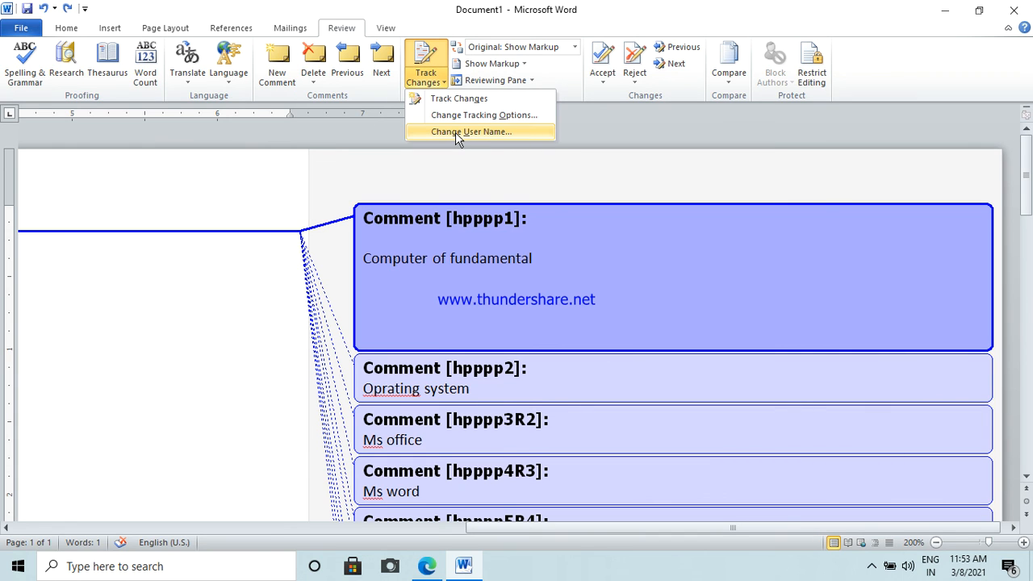
left_click(515, 222)
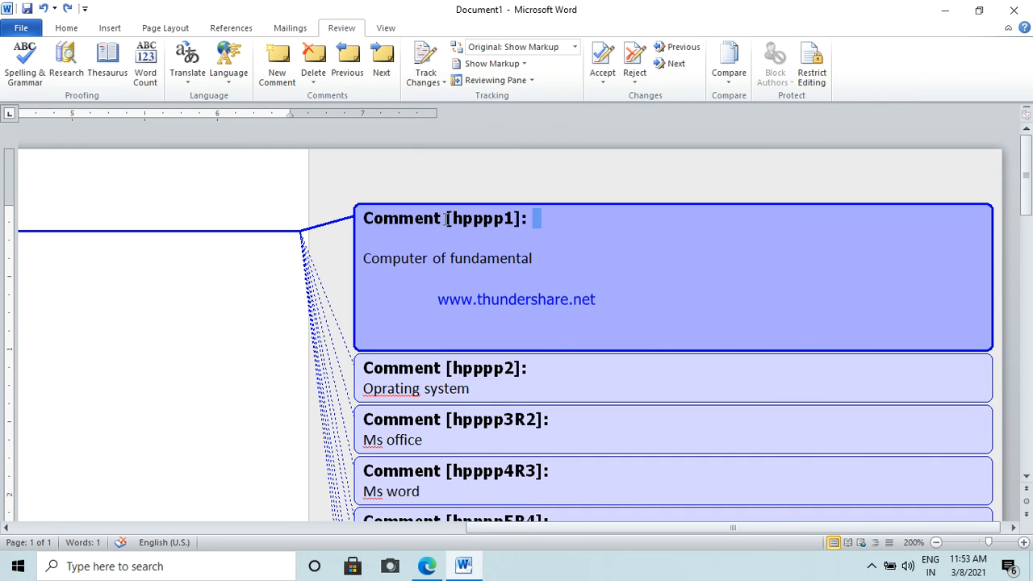
left_click(445, 81)
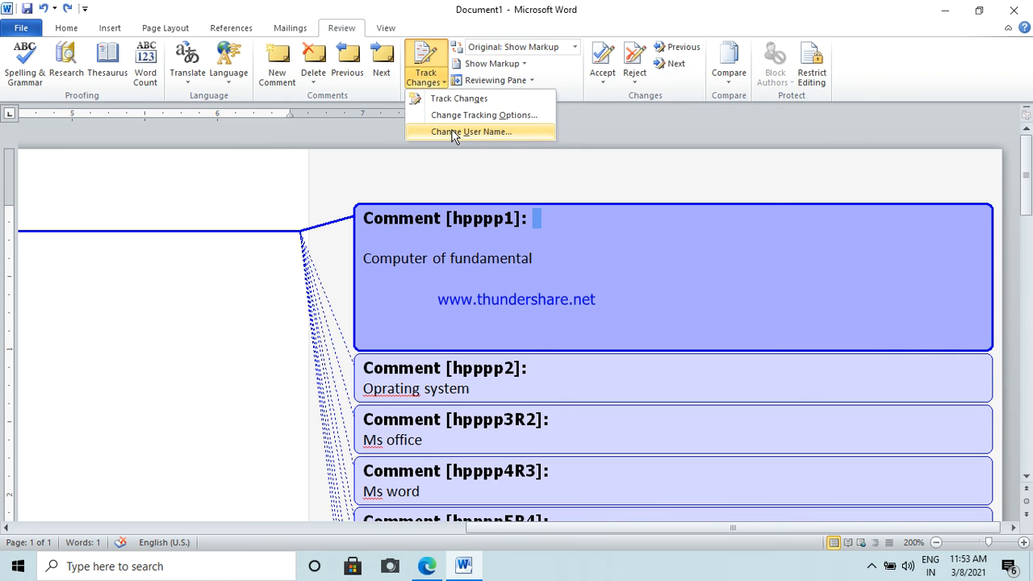
left_click(453, 132)
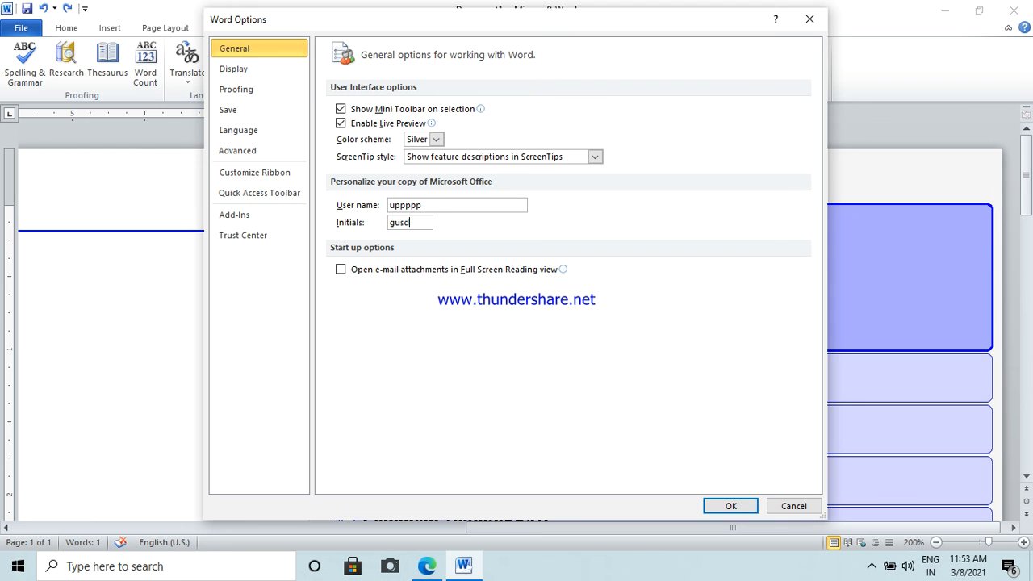
key("BackSpace")
key("BackSpace")
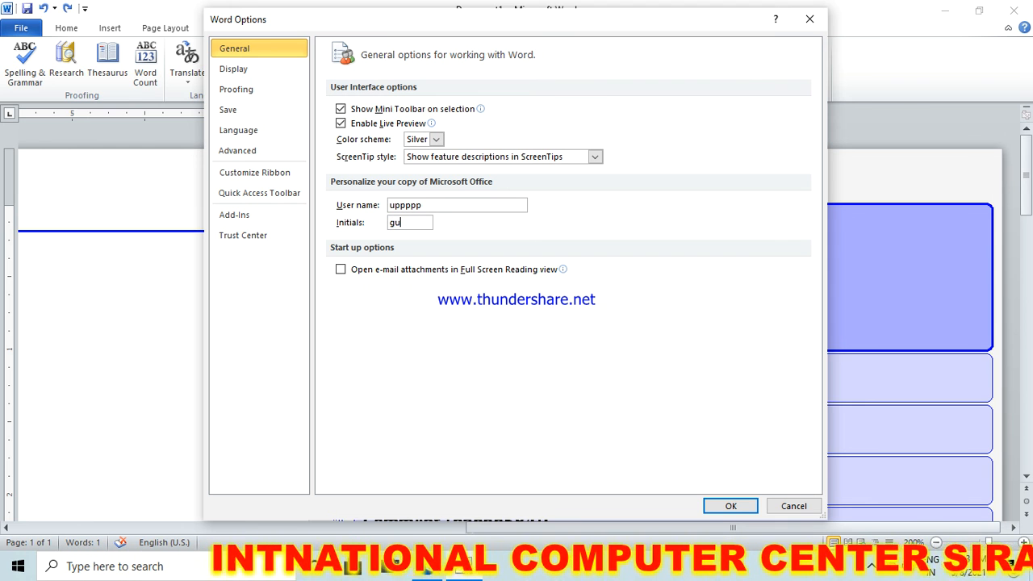
type("ddu")
key("Return")
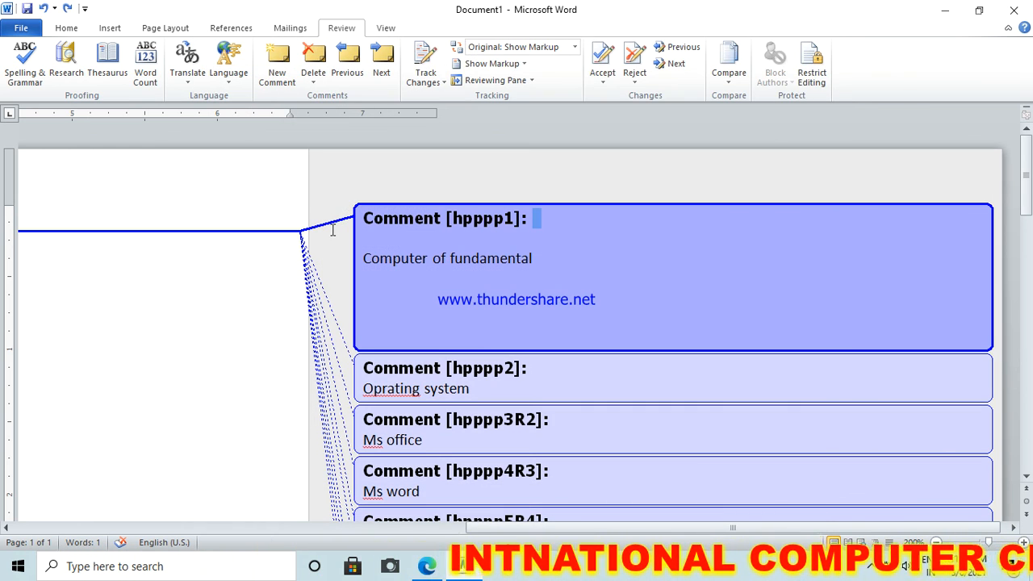
- Add two empty reply comments below the first comment on ADCA
left_click(276, 71)
left_click(277, 71)
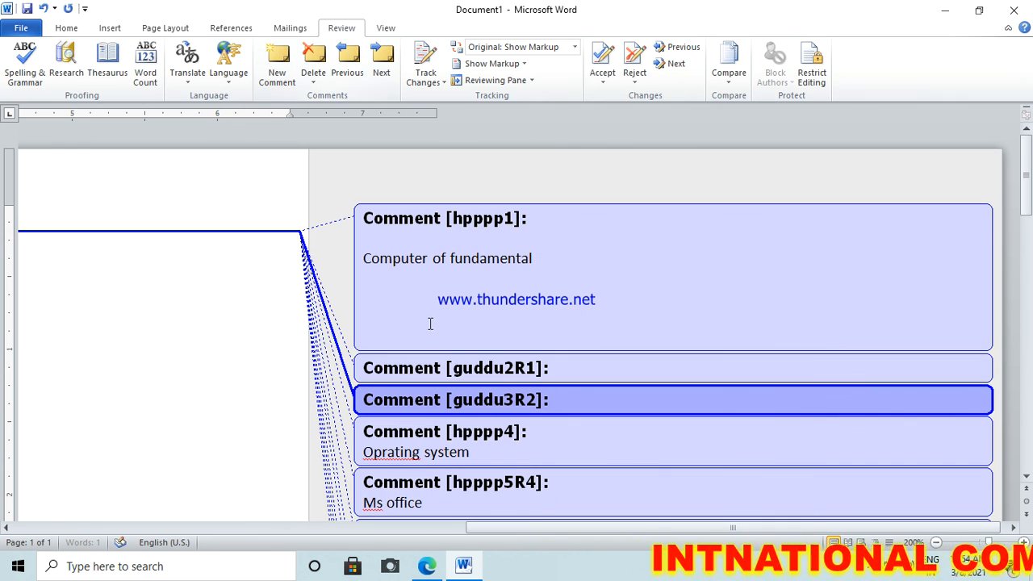